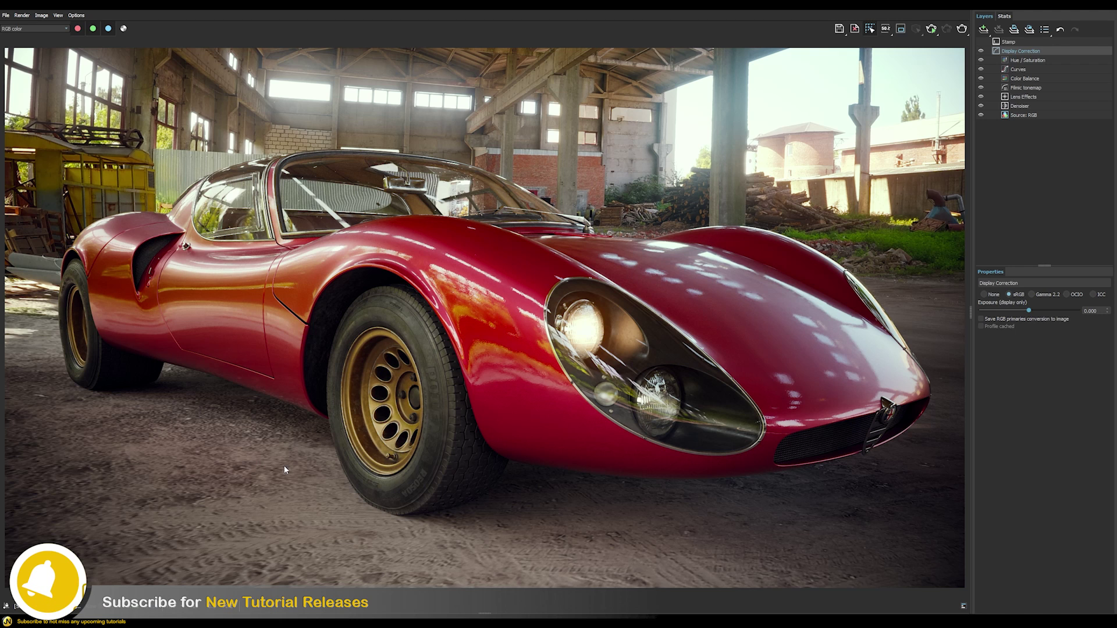
# - Select the Hue/Saturation, Curves, Color Balance and Filmic tonemap layers and toggle their visibility to compare the image with and without them
pyautogui.moveTo(1013, 58); pyautogui.dragTo(1017, 88)
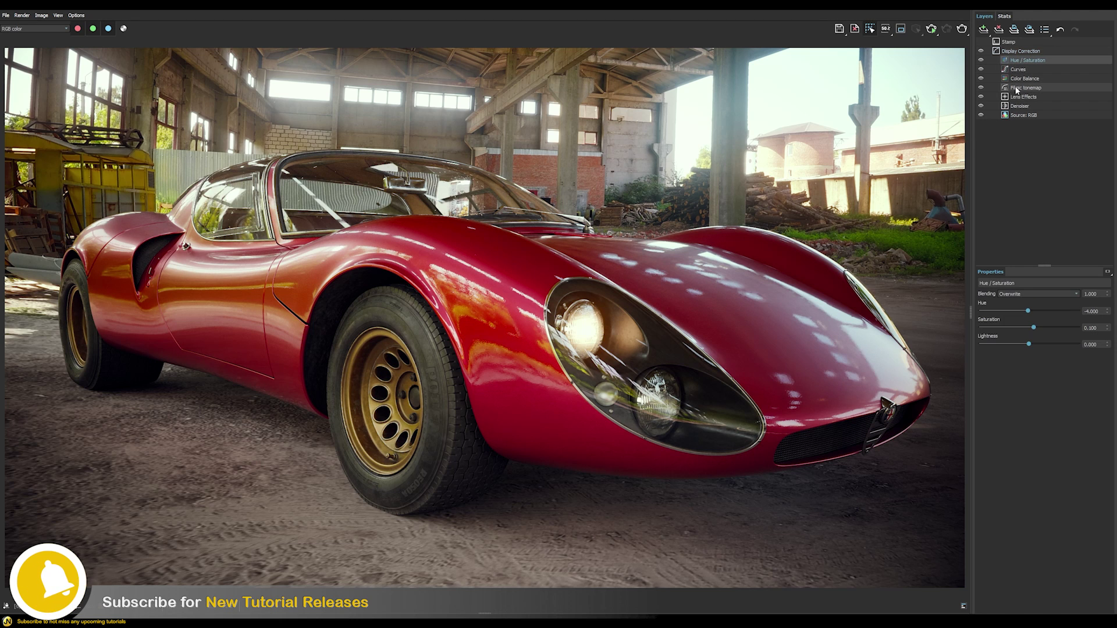
pyautogui.click(980, 87)
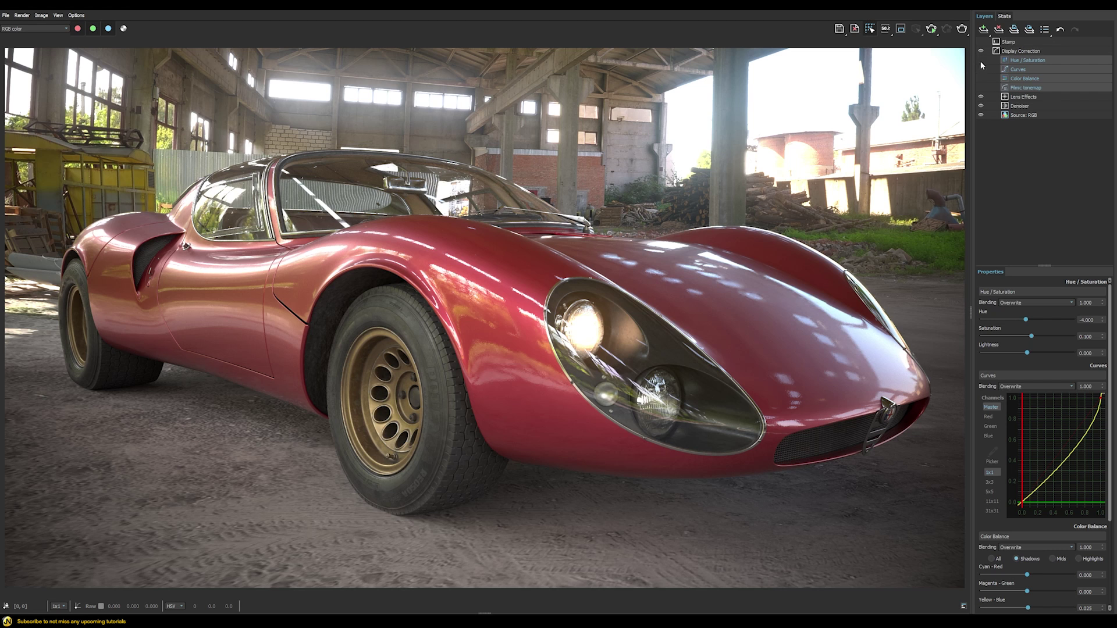
pyautogui.moveTo(981, 60); pyautogui.dragTo(981, 87)
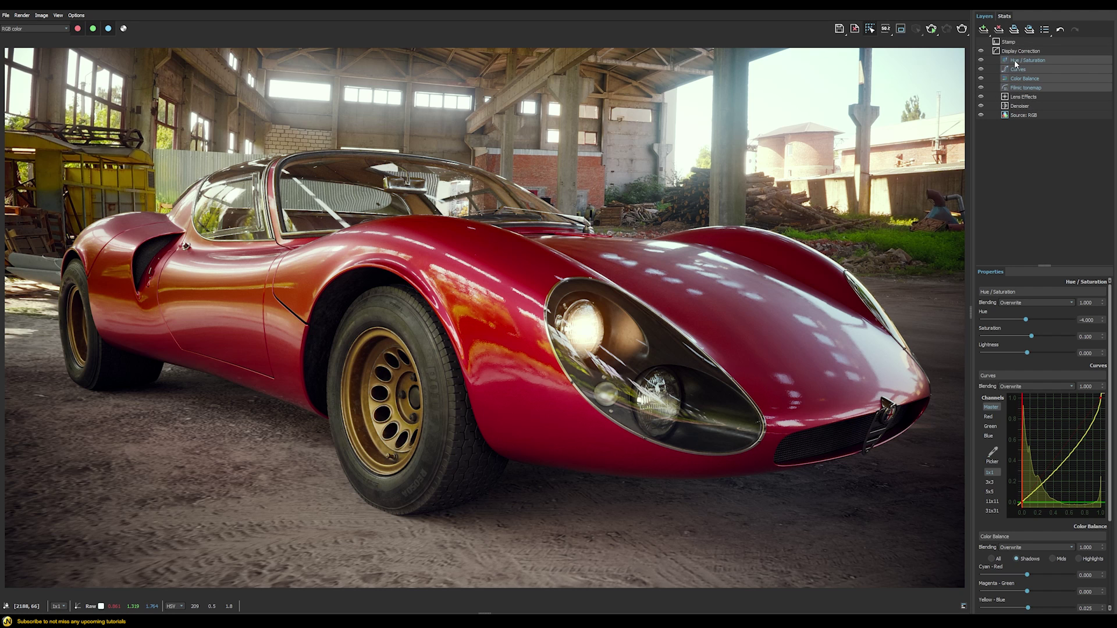
pyautogui.click(982, 89)
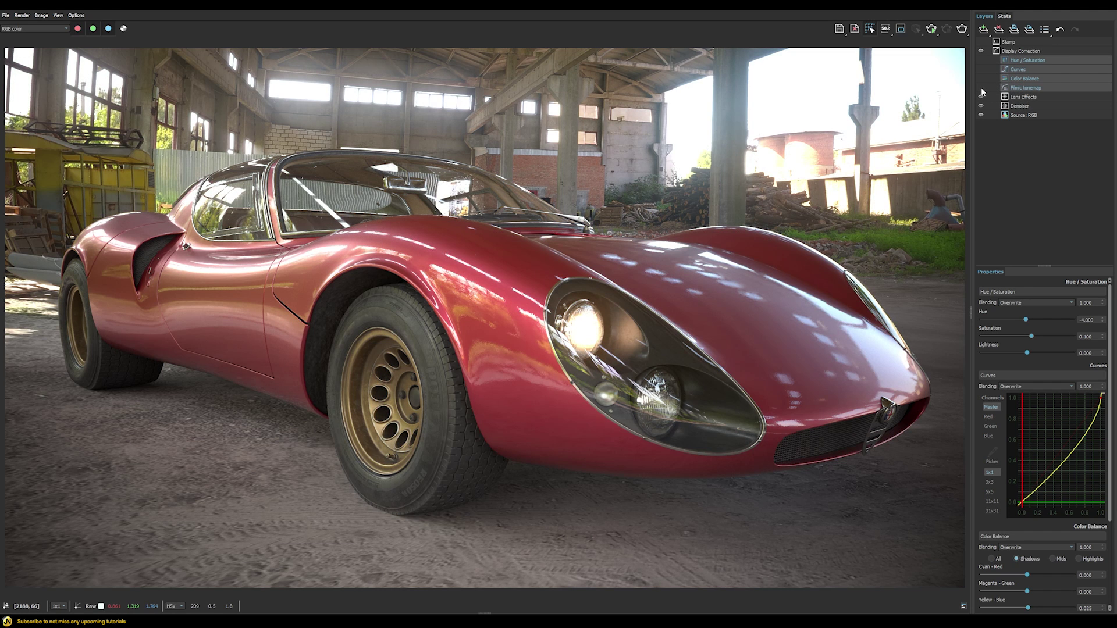
pyautogui.click(982, 89)
pyautogui.click(982, 89)
pyautogui.click(982, 89)
pyautogui.click(982, 89)
pyautogui.click(982, 91)
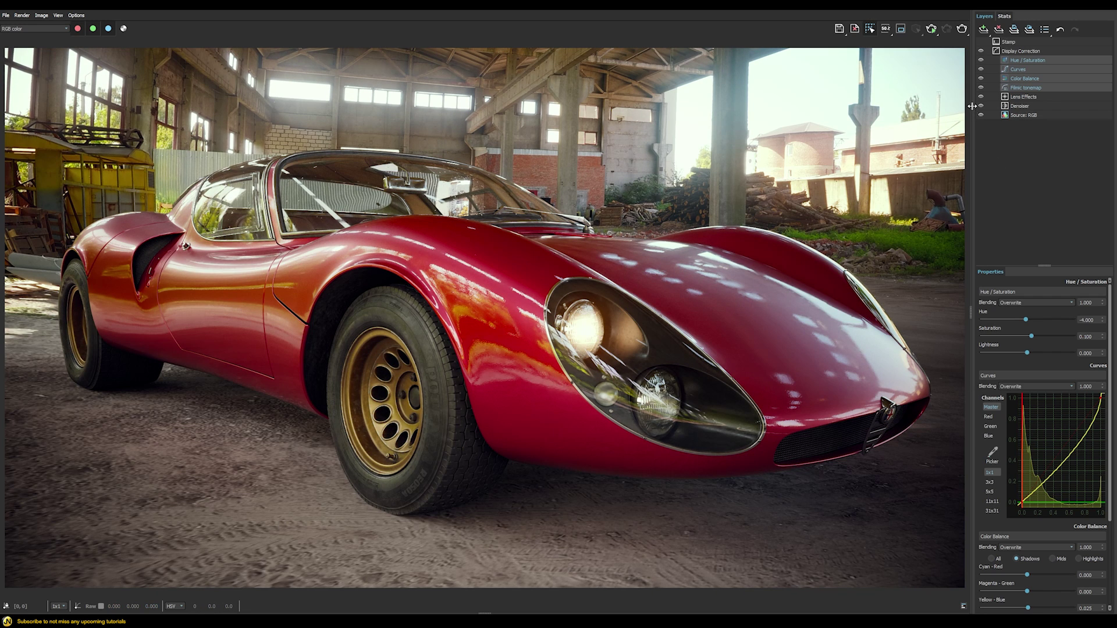
# - Hide all four color correction layers, from Hue/Saturation down to Filmic tonemap, leaving Display Correction and Lens Effects enabled
pyautogui.click(982, 89)
pyautogui.click(981, 89)
pyautogui.click(981, 69)
pyautogui.click(980, 69)
pyautogui.click(981, 79)
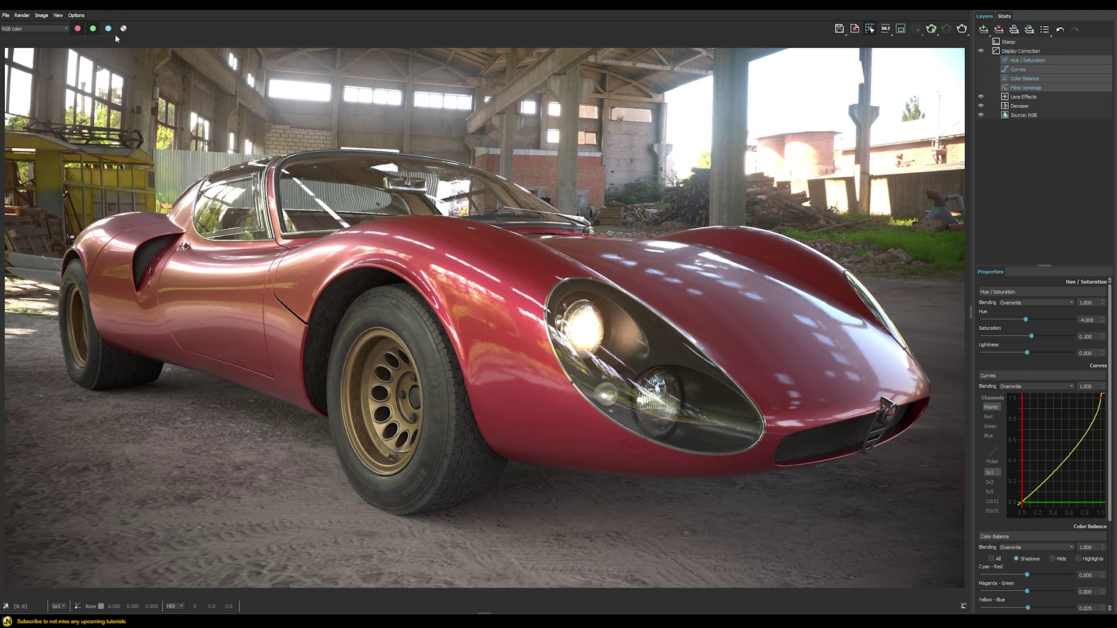
# - Save all image channels to separate files as car.exr in the car folder, and copy the current RGB color channel to the clipboard
pyautogui.click(24, 26)
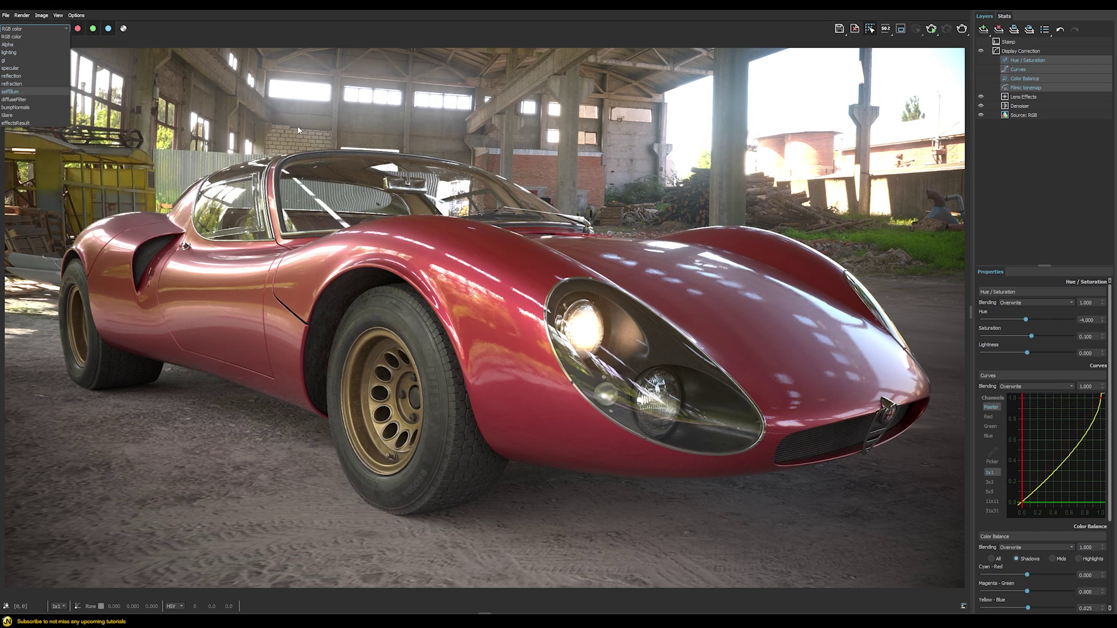
pyautogui.click(378, 211)
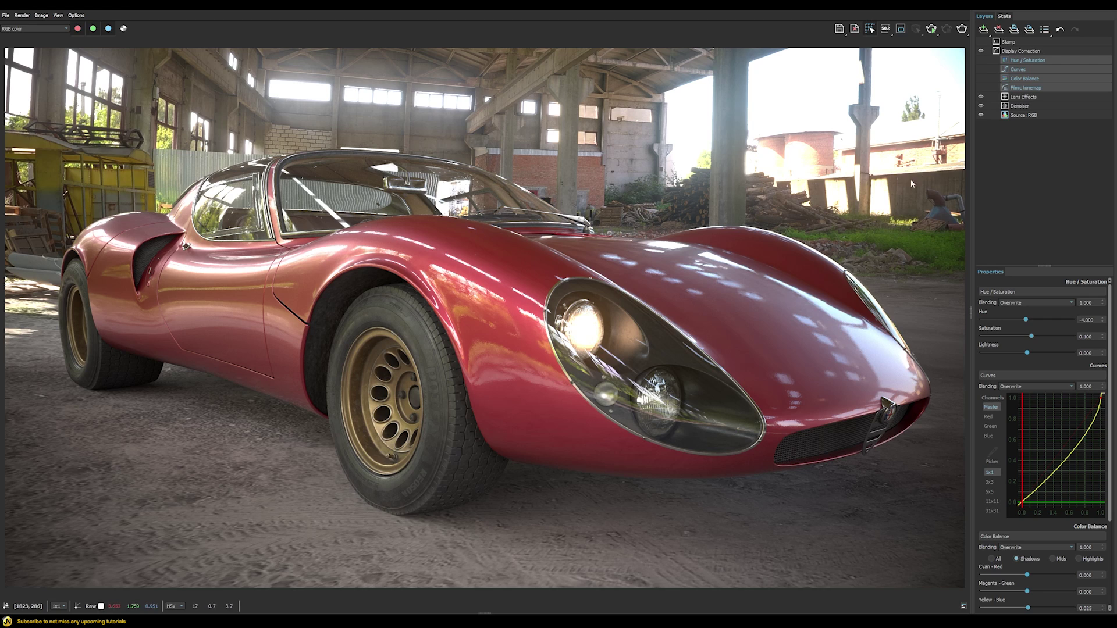
pyautogui.click(840, 33)
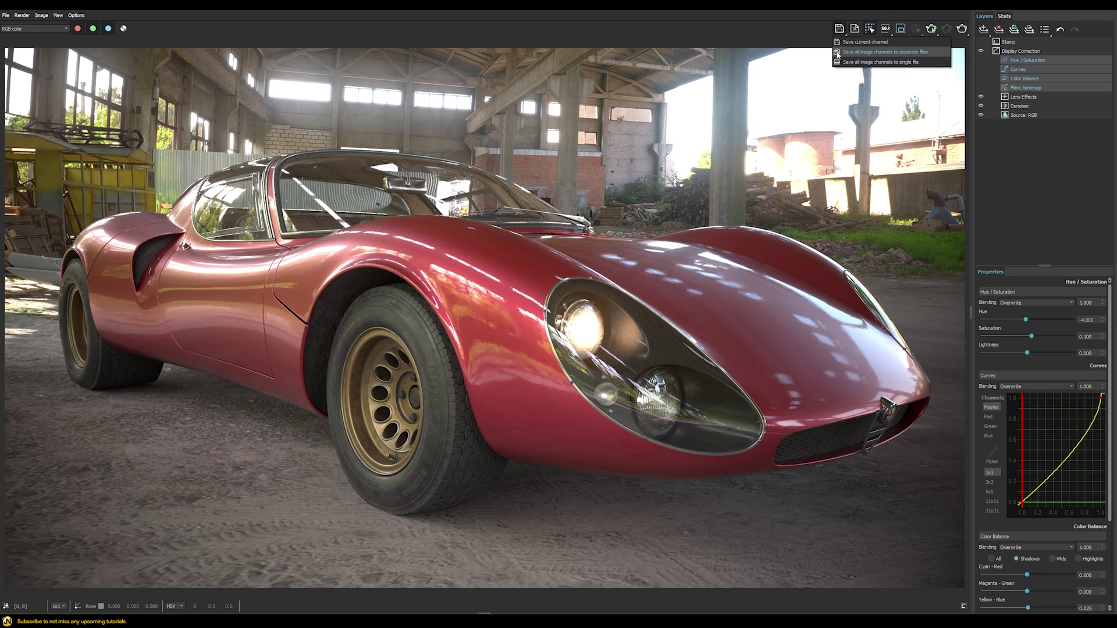
pyautogui.click(838, 53)
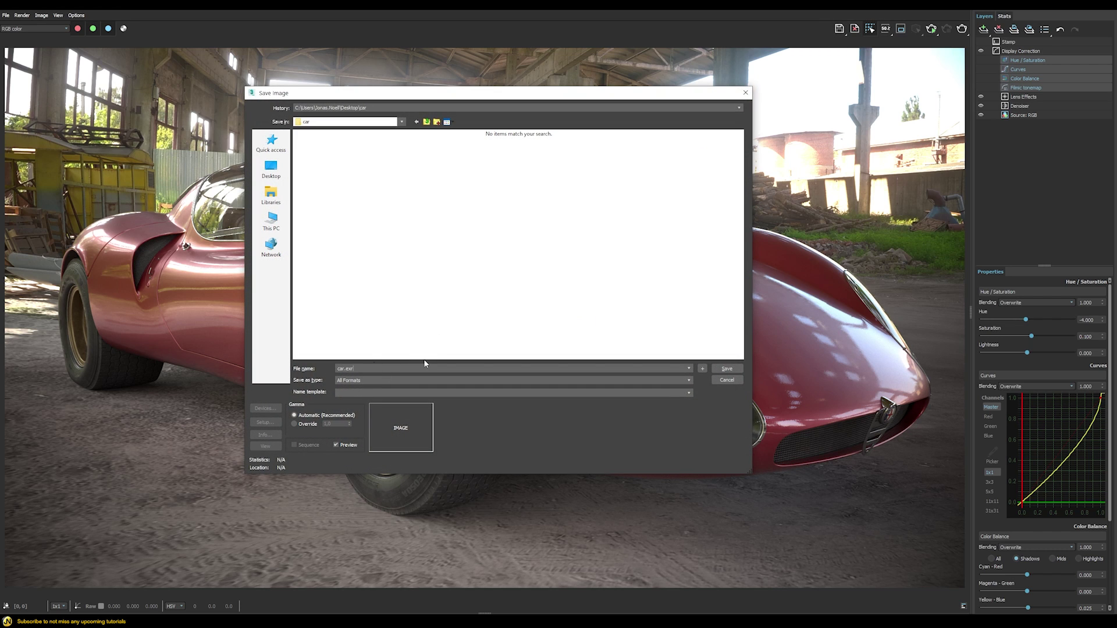
pyautogui.click(720, 369)
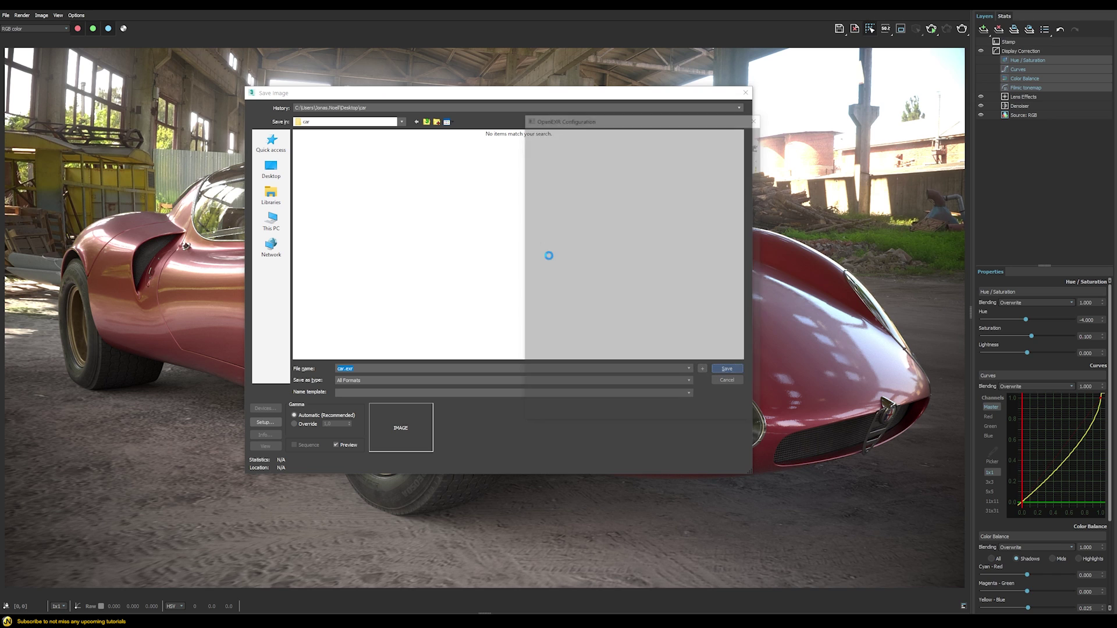
pyautogui.click(705, 410)
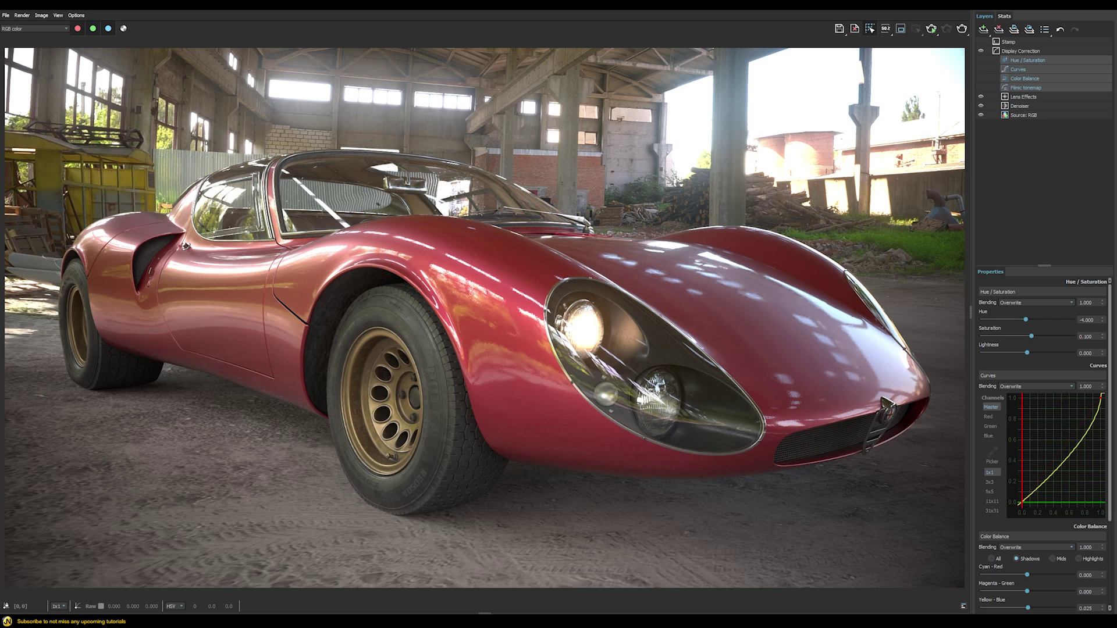
pyautogui.click(41, 15)
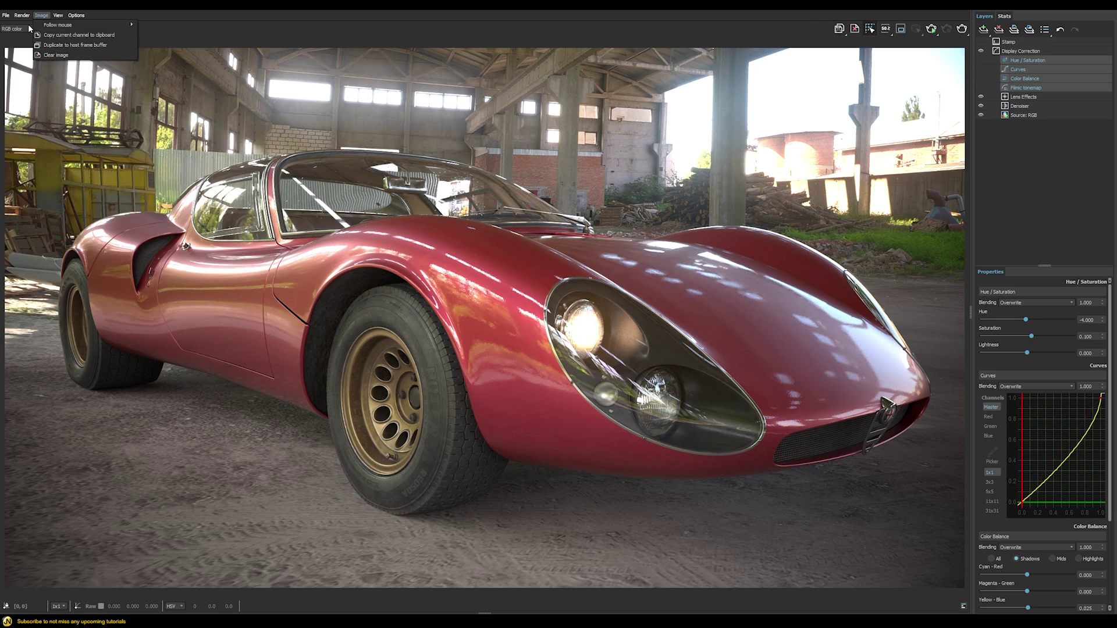
pyautogui.click(116, 36)
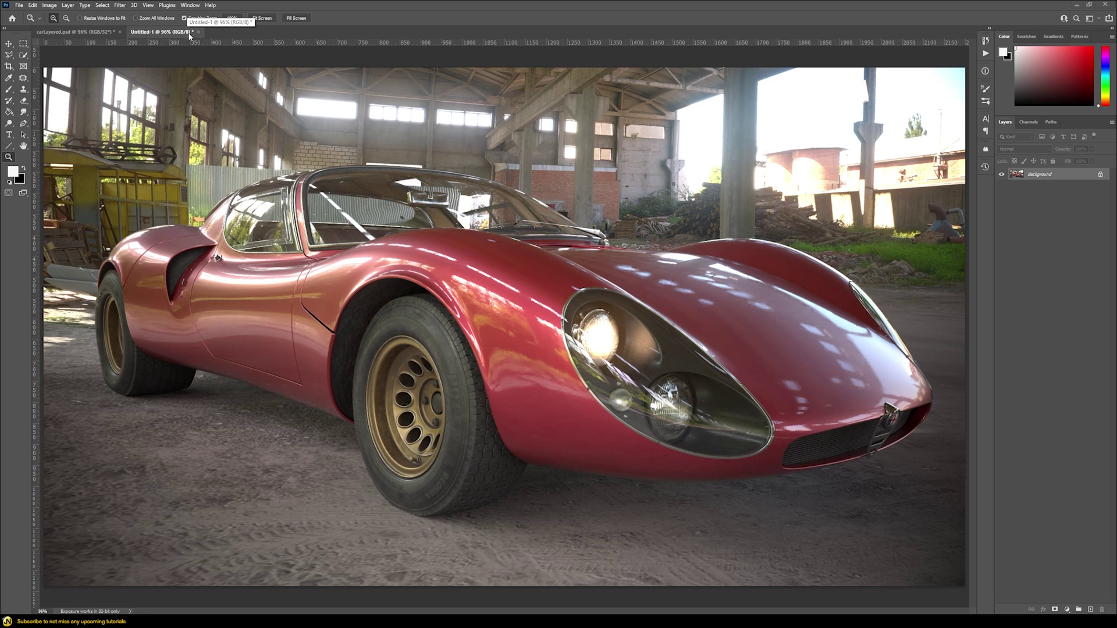
# - Switch to carLayered.psd in Photoshop and examine each render pass individually, from lighting up through gi, refract, reflect, specular, selfIllum and glare
pyautogui.click(88, 33)
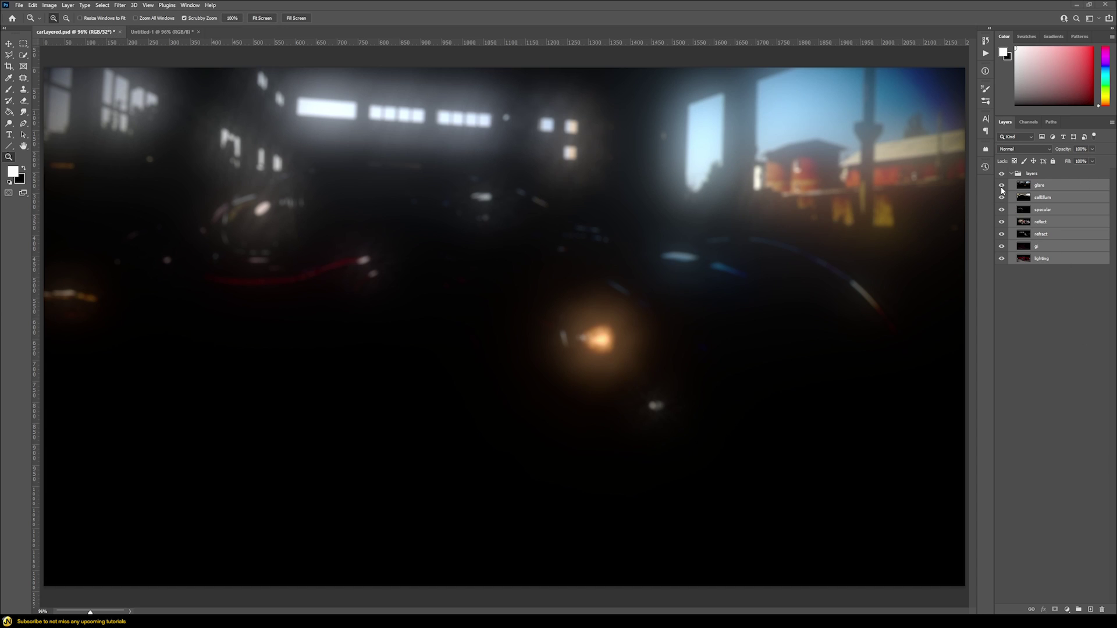
pyautogui.moveTo(1000, 185); pyautogui.dragTo(1002, 247)
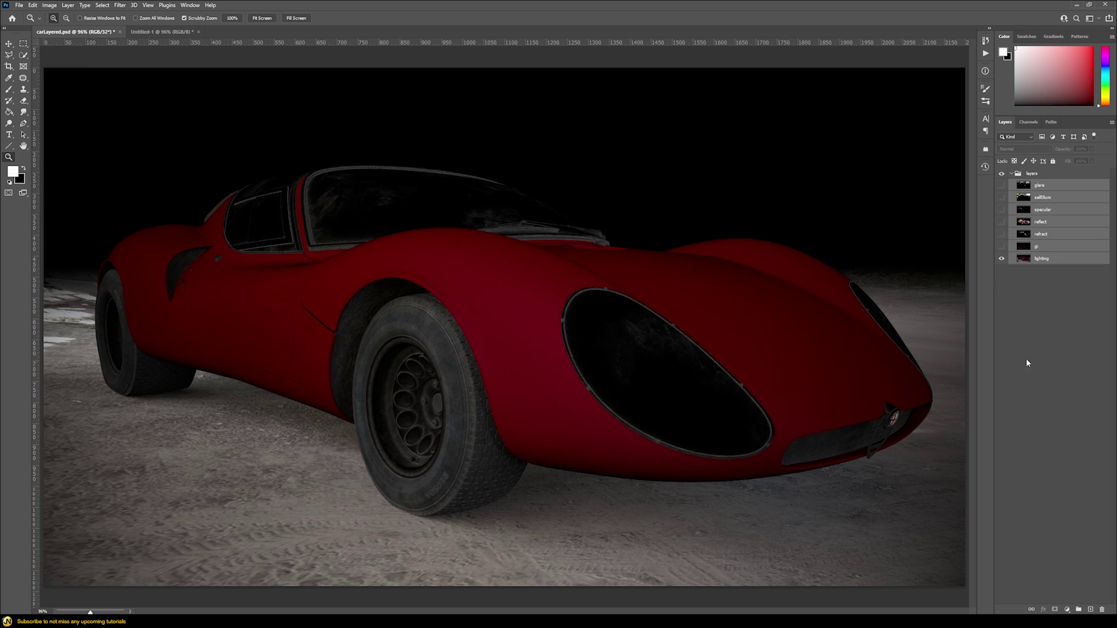
pyautogui.click(1003, 247)
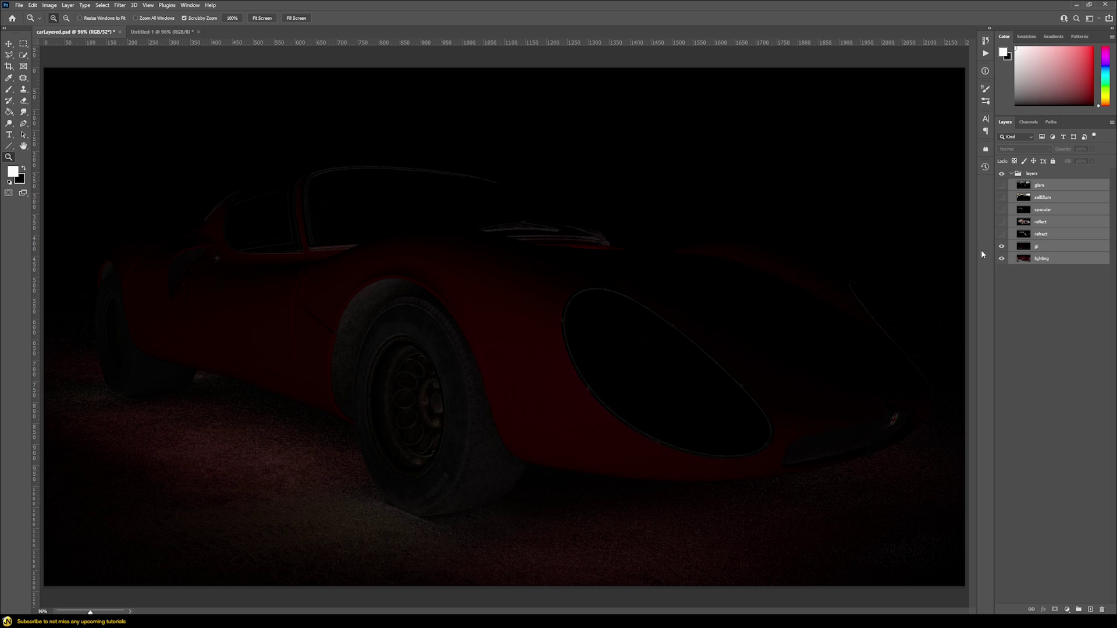
pyautogui.click(1001, 235)
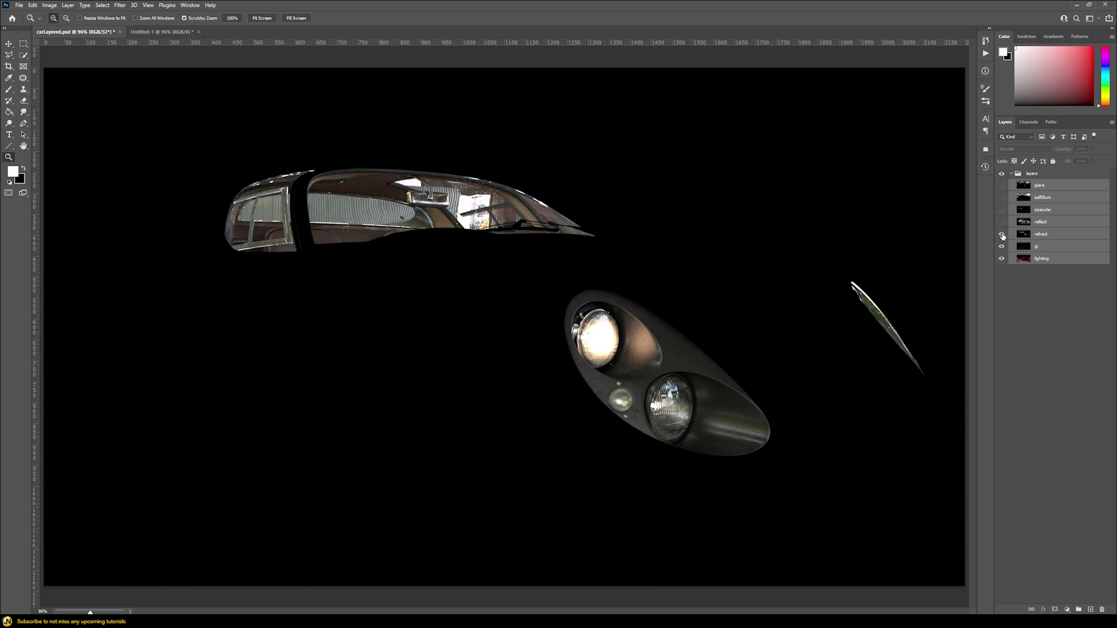
pyautogui.click(1001, 222)
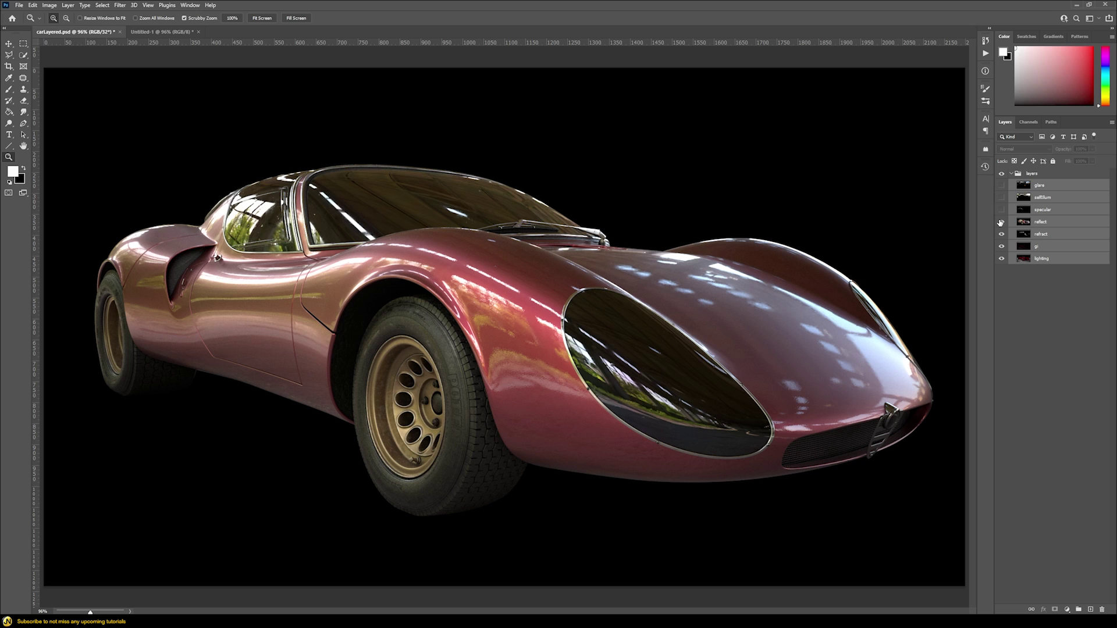
pyautogui.click(1001, 209)
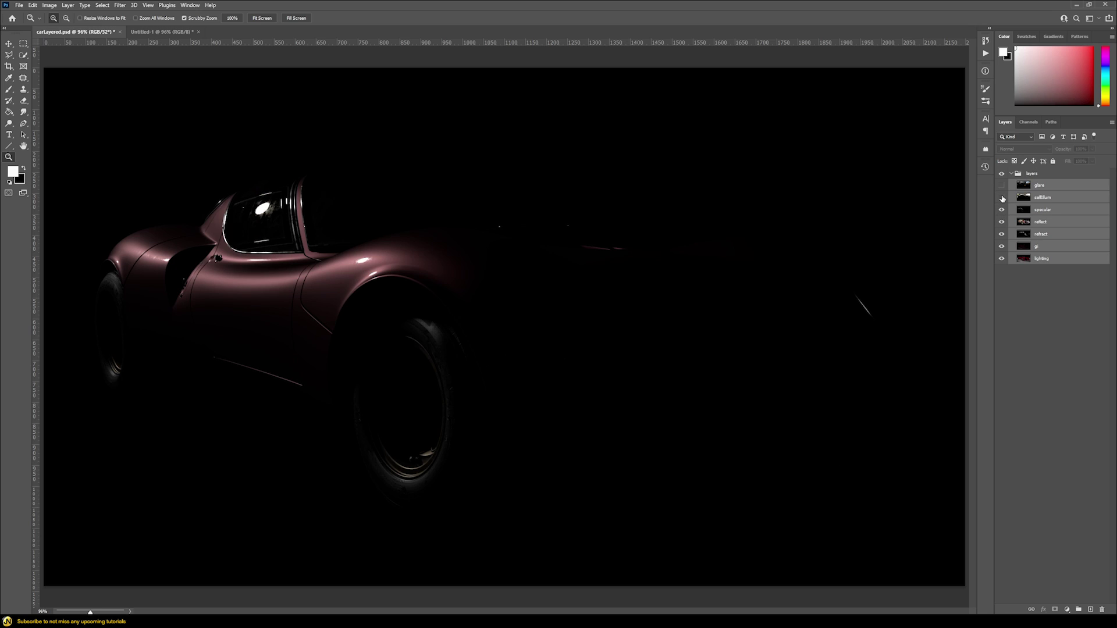
pyautogui.click(1001, 197)
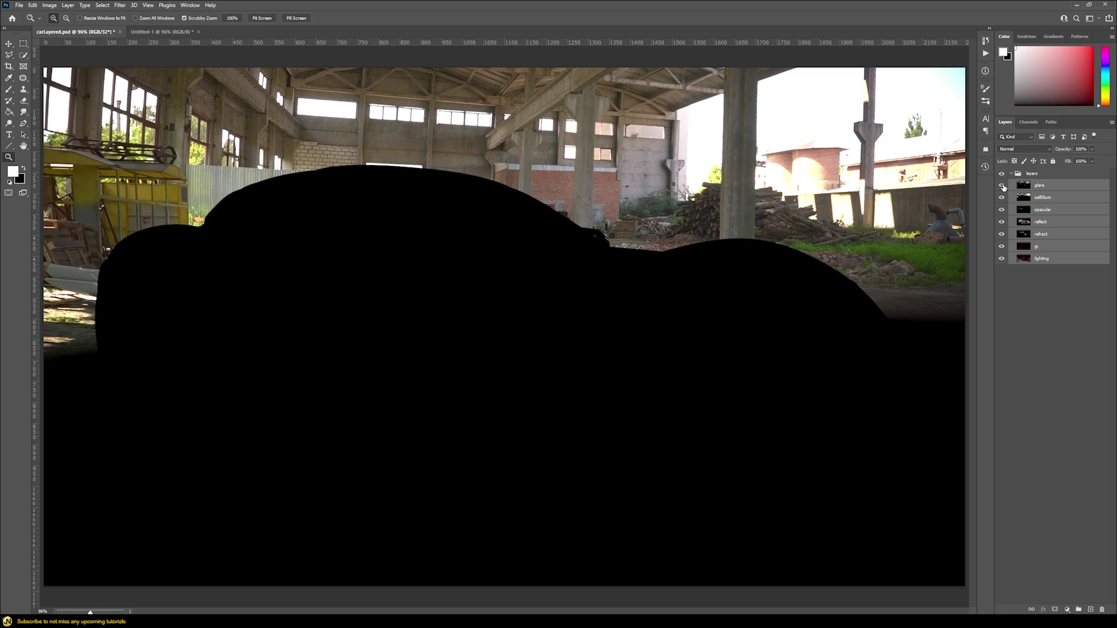
pyautogui.click(1001, 185)
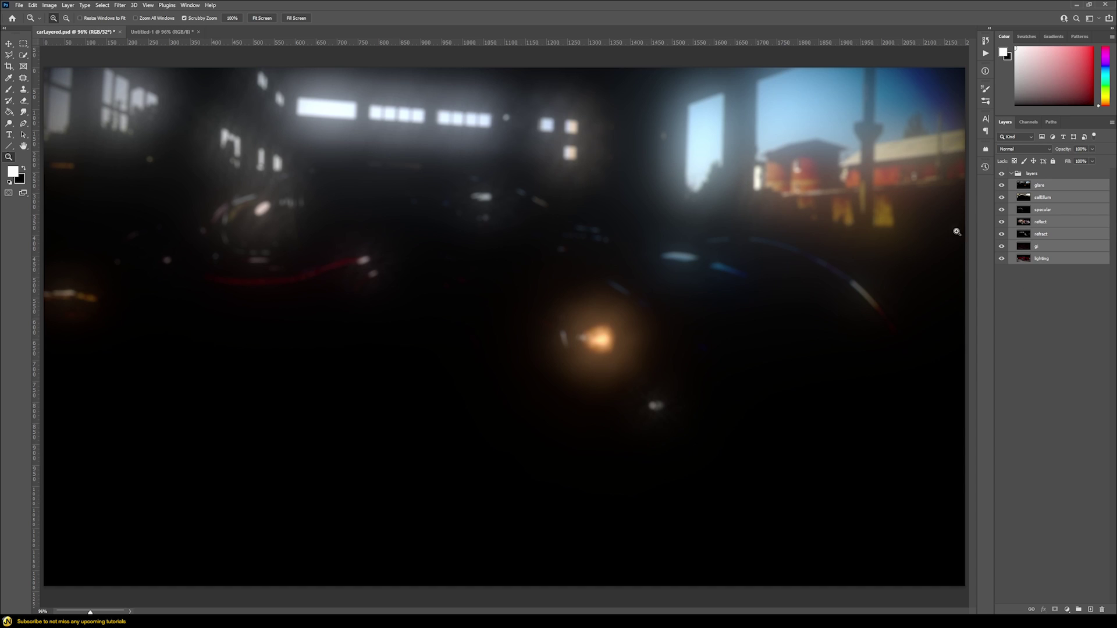
# - Set the blend mode of all layers from gi up to glare to Linear Dodge (Add), leaving out the lighting layer
pyautogui.click(1063, 253)
pyautogui.keyDown('shift'); pyautogui.click(1050, 186); pyautogui.keyUp('shift')
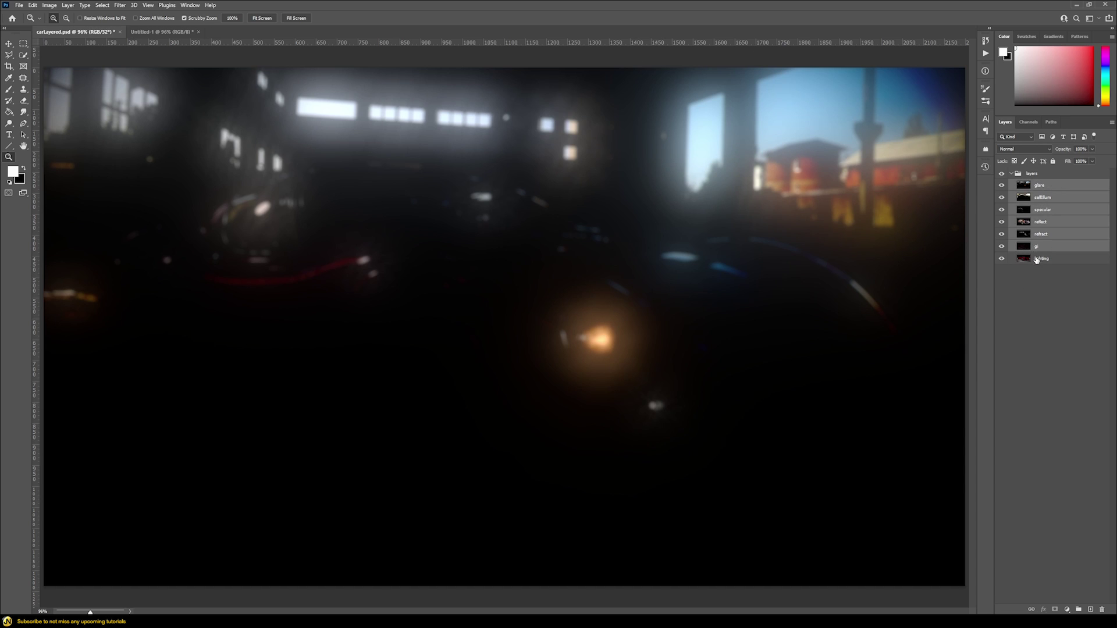
pyautogui.click(1014, 148)
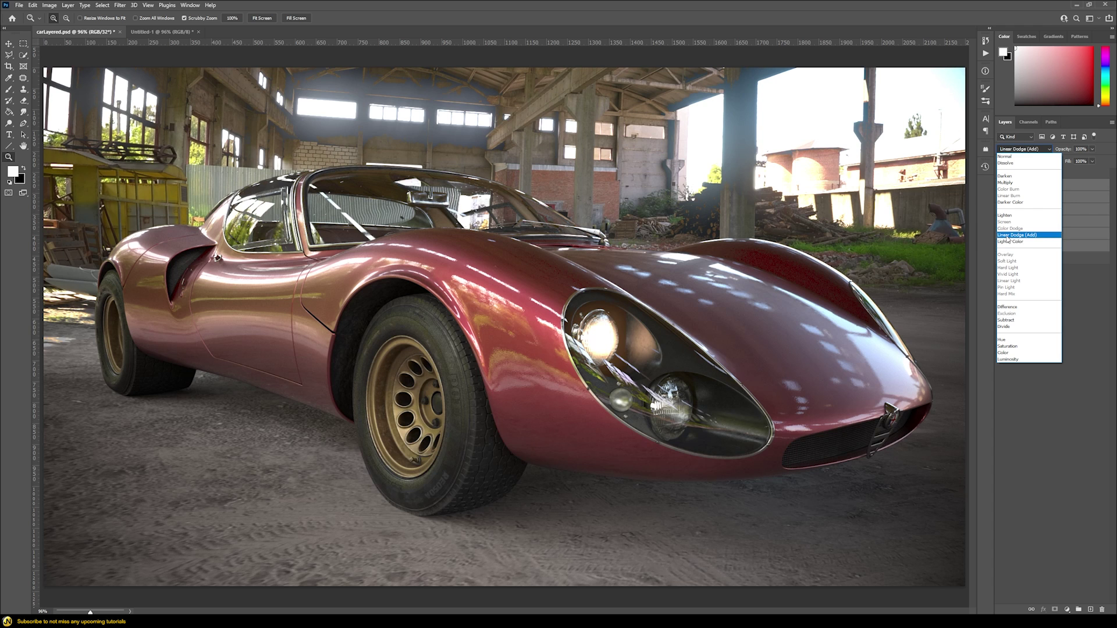
pyautogui.click(1008, 235)
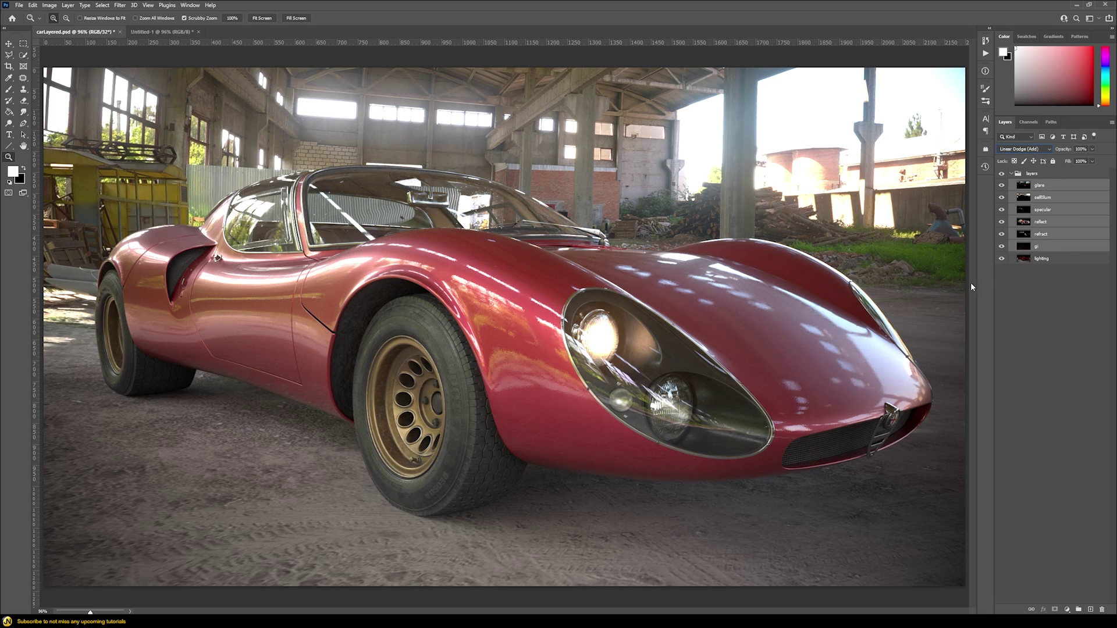
# - Compare the layered composite in carLayered.psd with the original render in Untitled-1 by alternating between the two documents
pyautogui.click(161, 31)
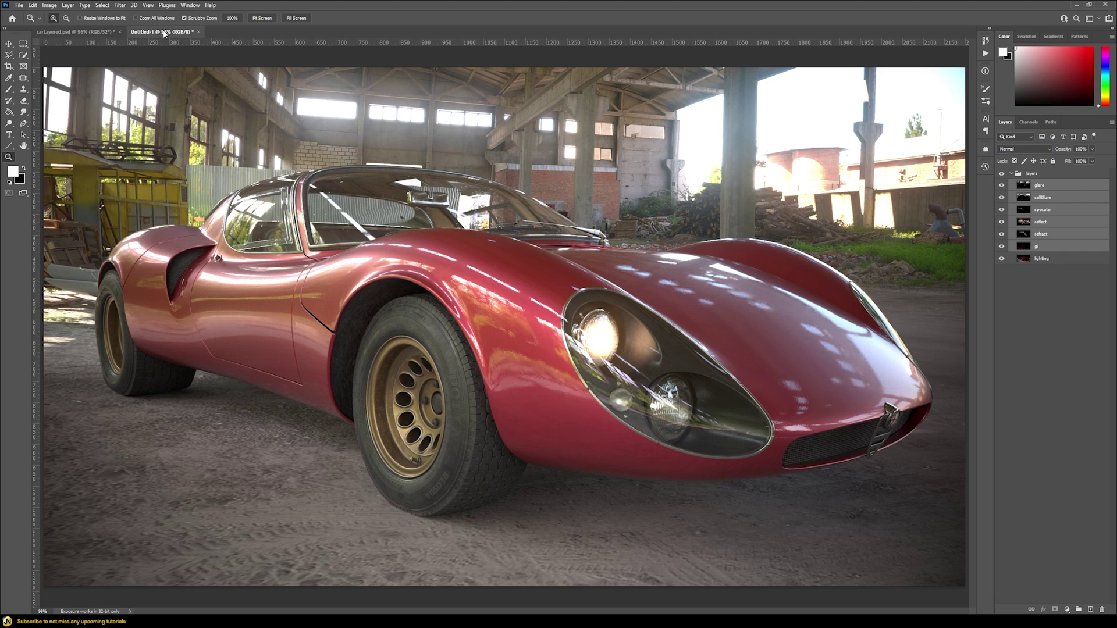
pyautogui.click(76, 32)
pyautogui.hotkey('ctrl', 'Tab')
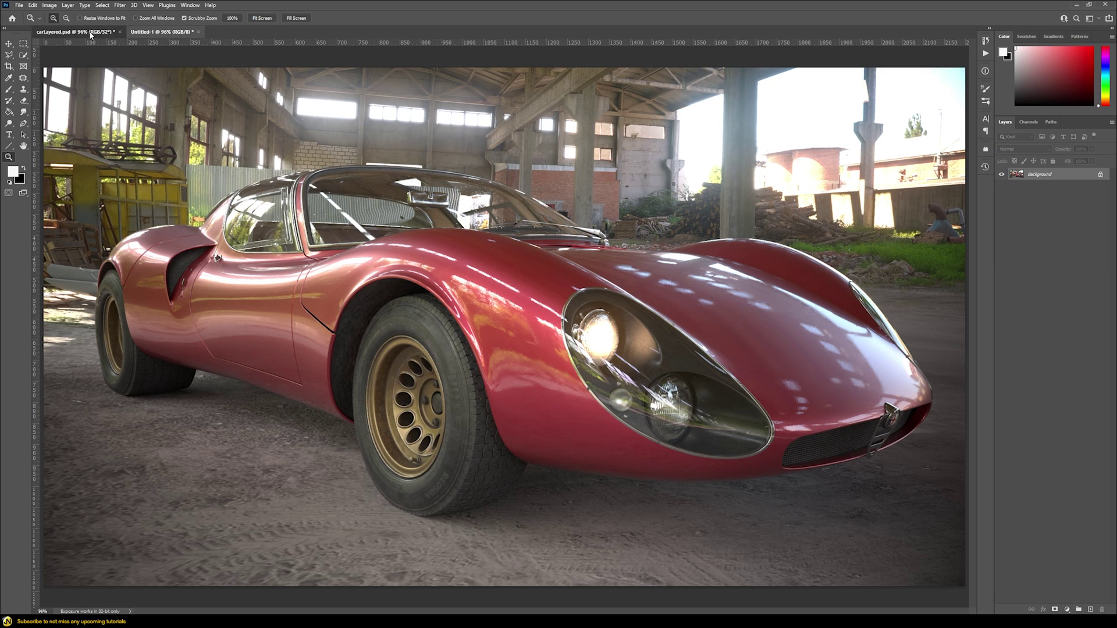
pyautogui.click(90, 34)
pyautogui.hotkey('ctrl', 'Tab')
pyautogui.click(88, 33)
pyautogui.hotkey('ctrl', 'Tab')
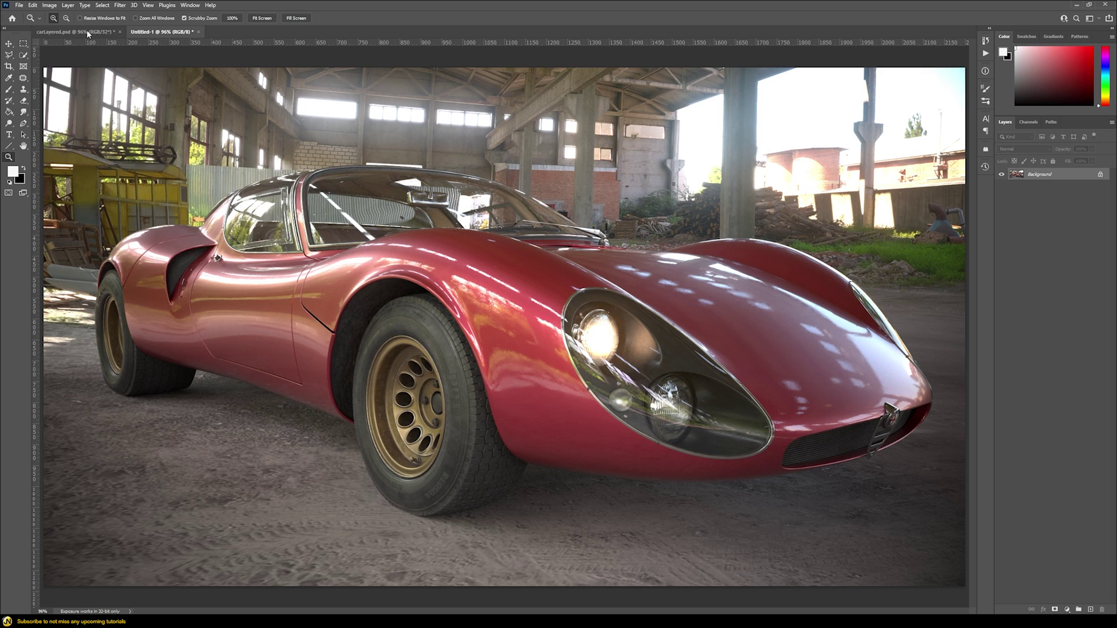
pyautogui.click(88, 33)
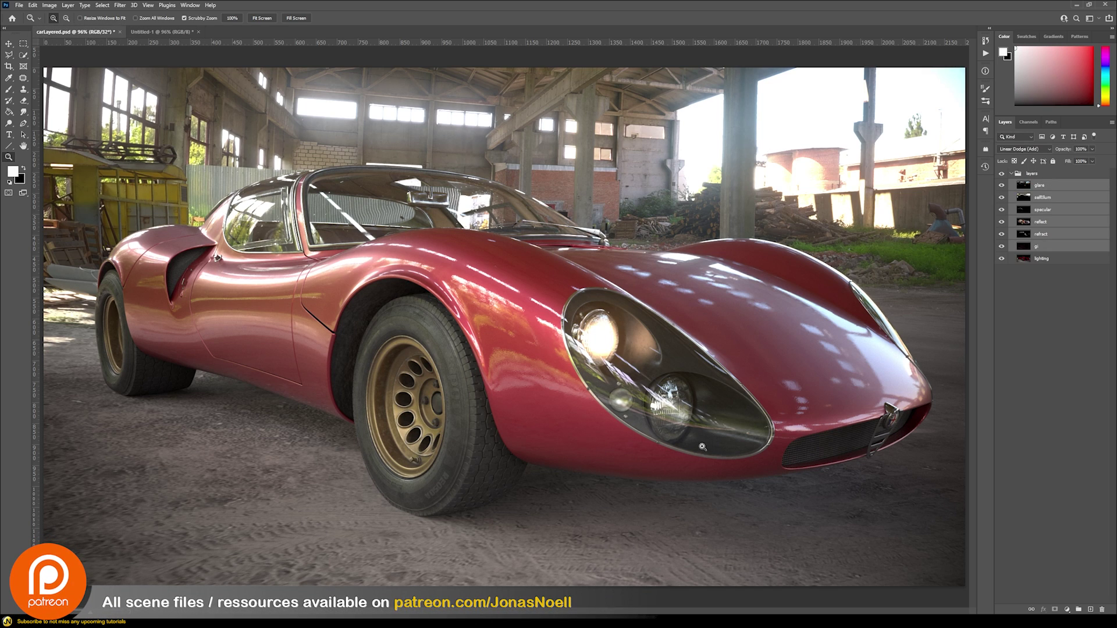
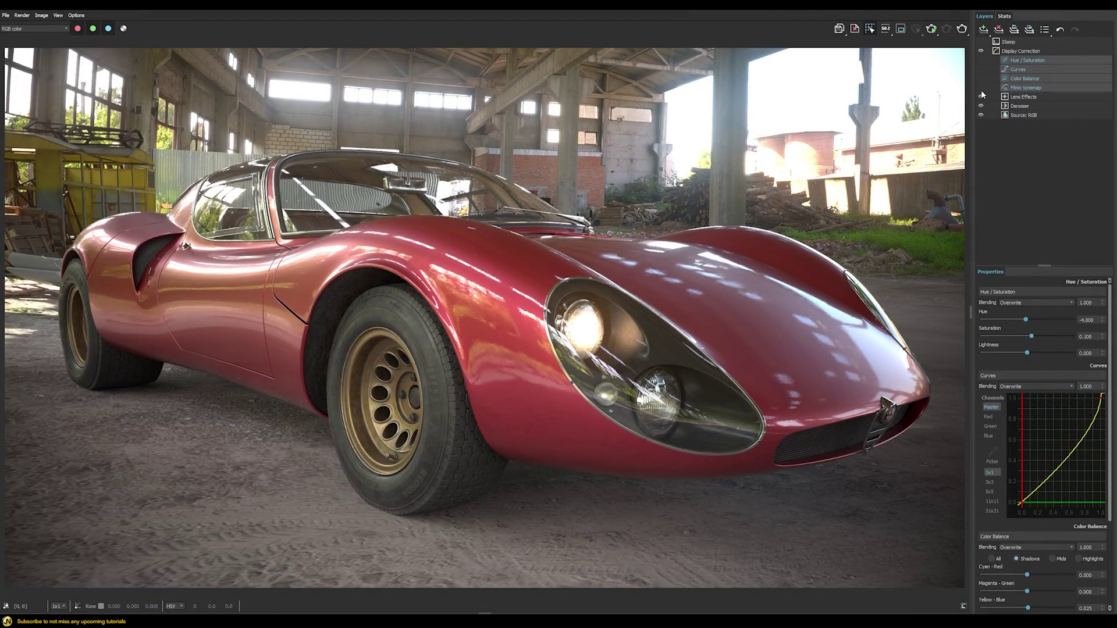
# - Re-enable the four color correction layers and save all color corrections as lut.cube on the Desktop, replacing the existing file
pyautogui.click(981, 87)
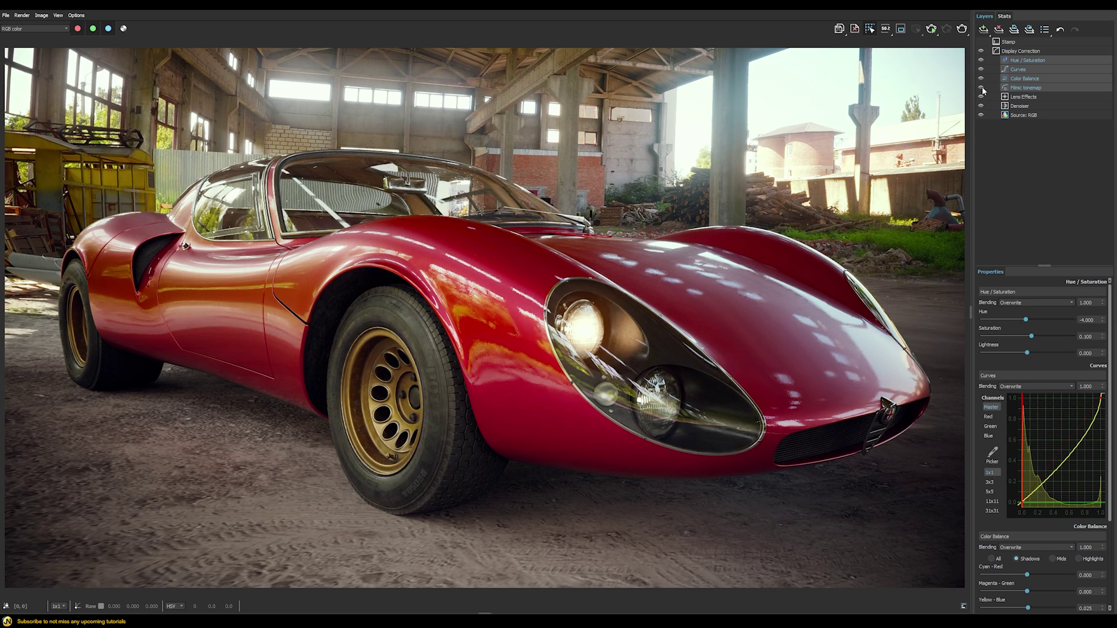
pyautogui.click(1021, 50)
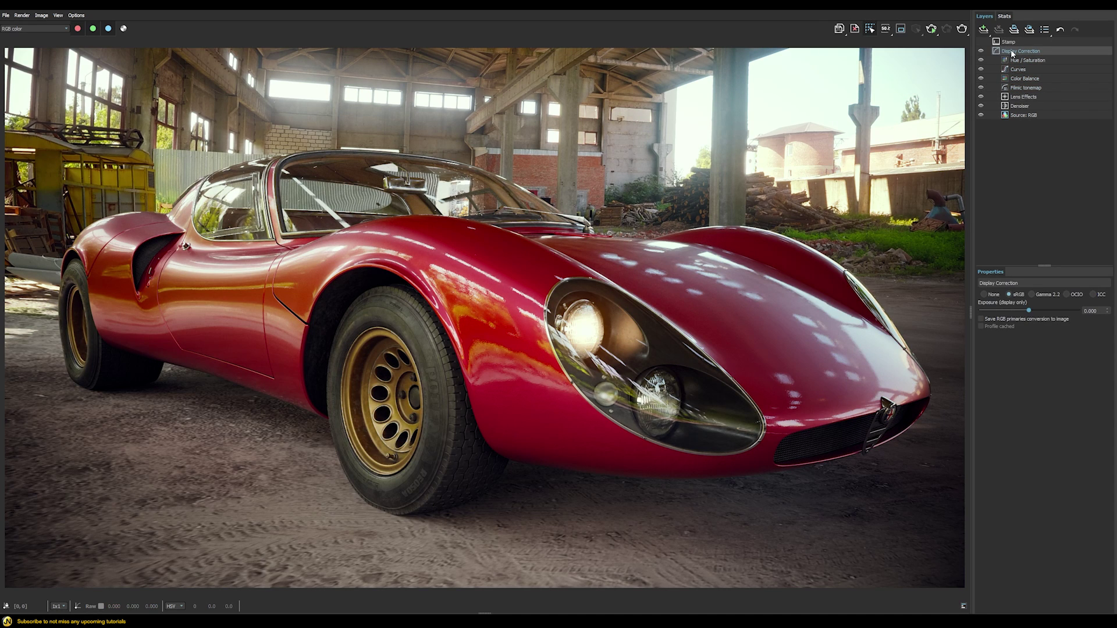
pyautogui.rightClick(1011, 52)
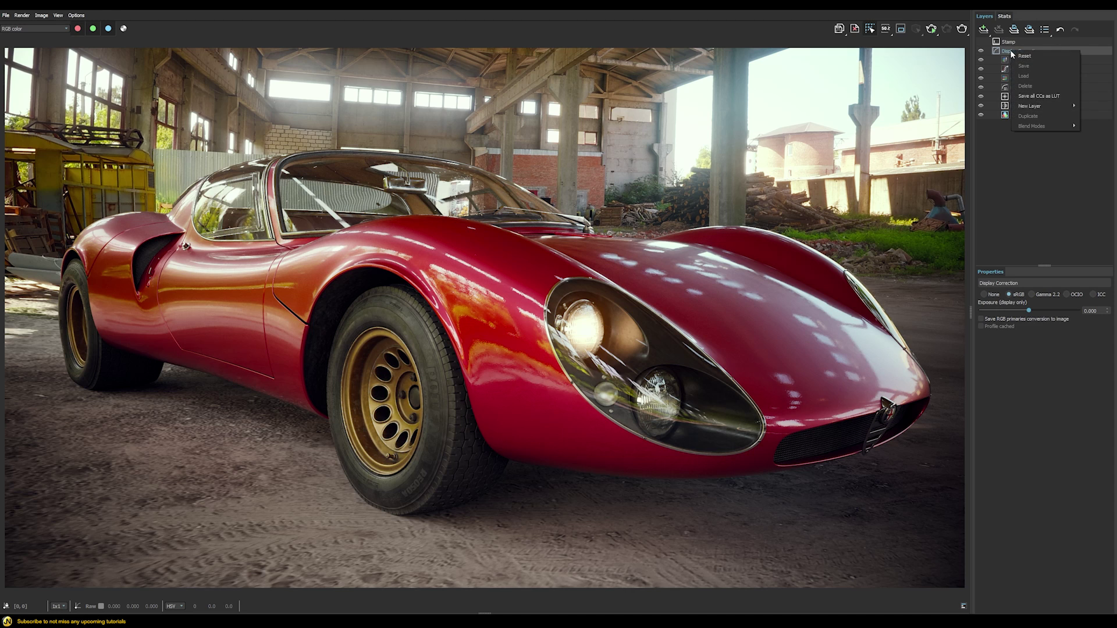
pyautogui.click(1033, 97)
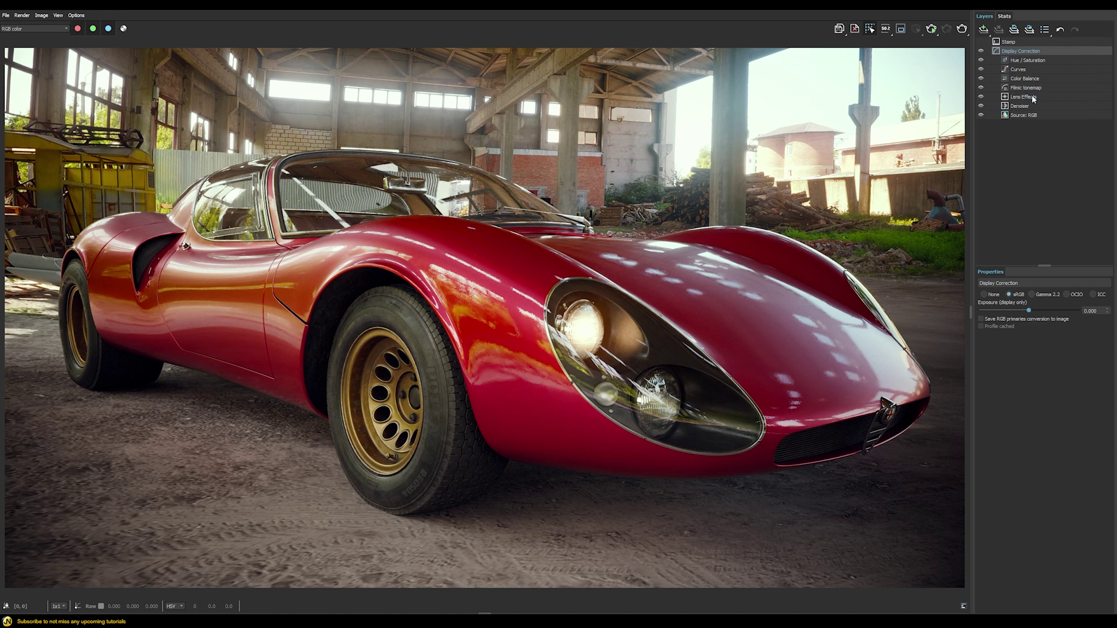
pyautogui.click(362, 114)
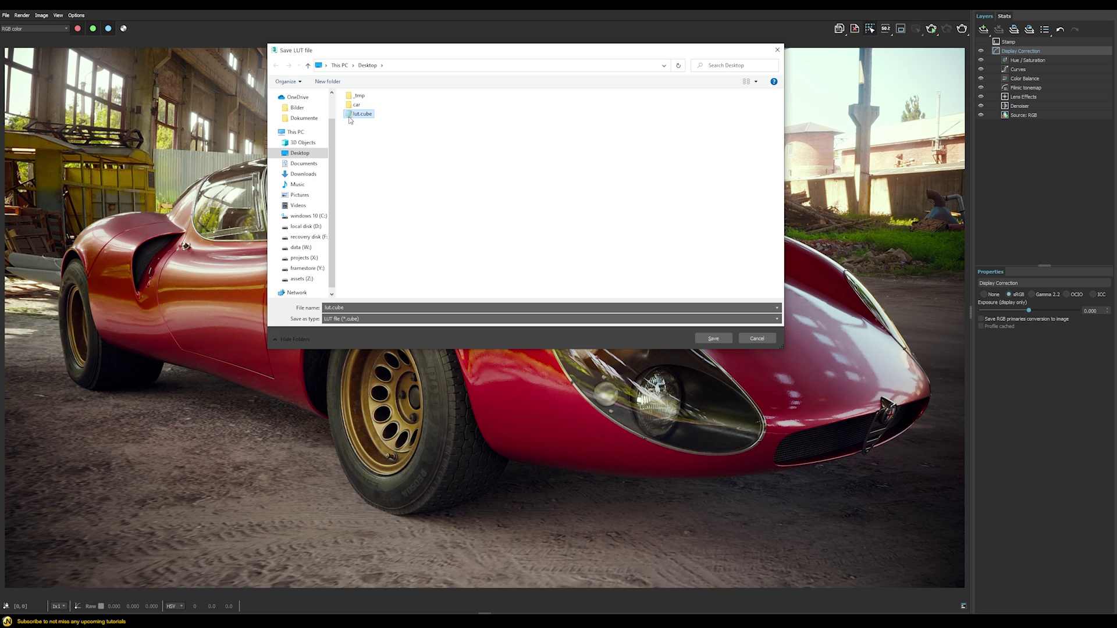
pyautogui.click(709, 338)
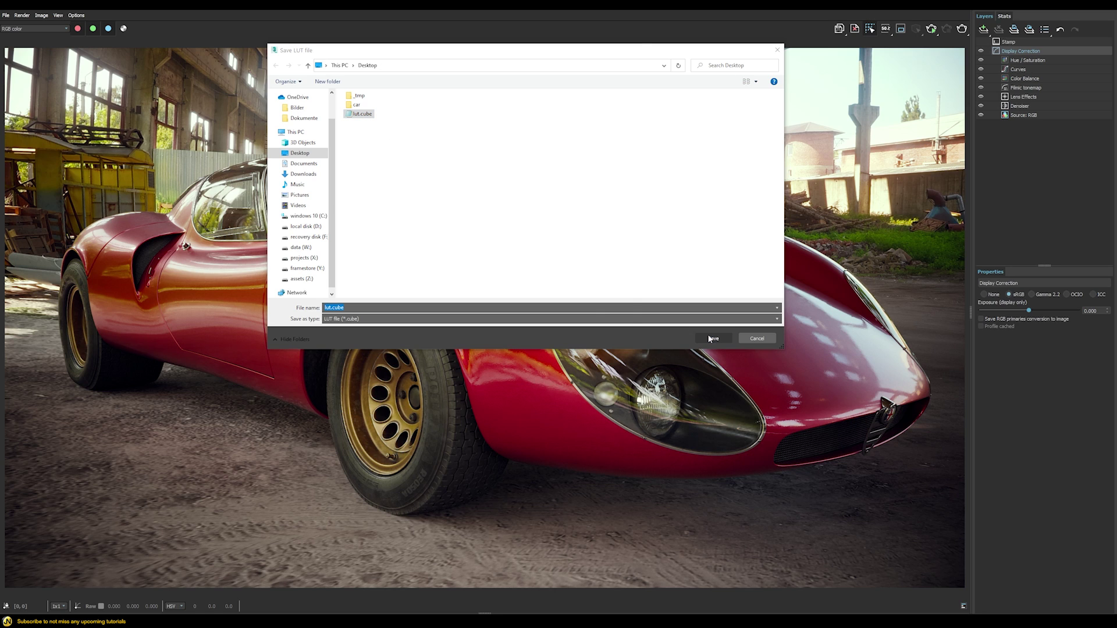
pyautogui.click(579, 312)
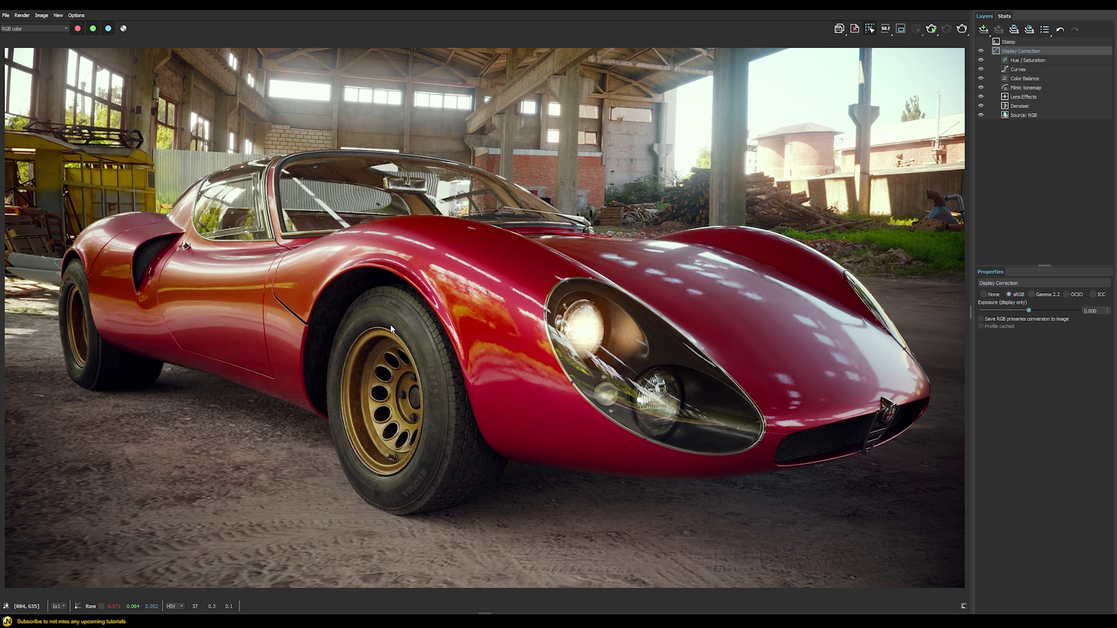
# - Copy the color-corrected RGB color channel to the clipboard and switch to carLayered.psd in Photoshop
pyautogui.click(41, 15)
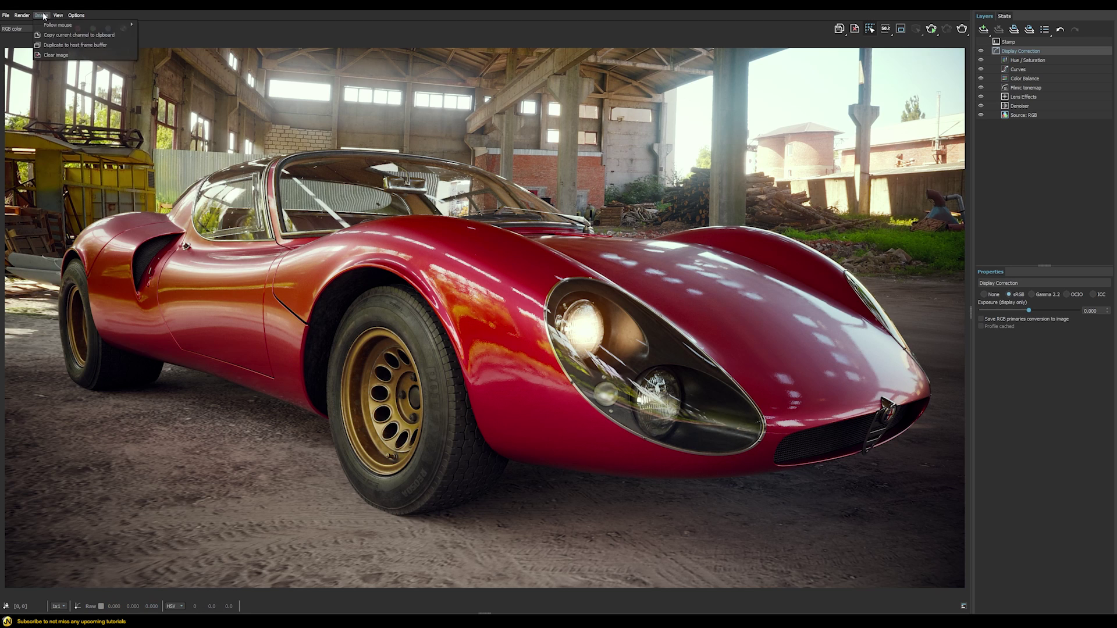
pyautogui.click(68, 36)
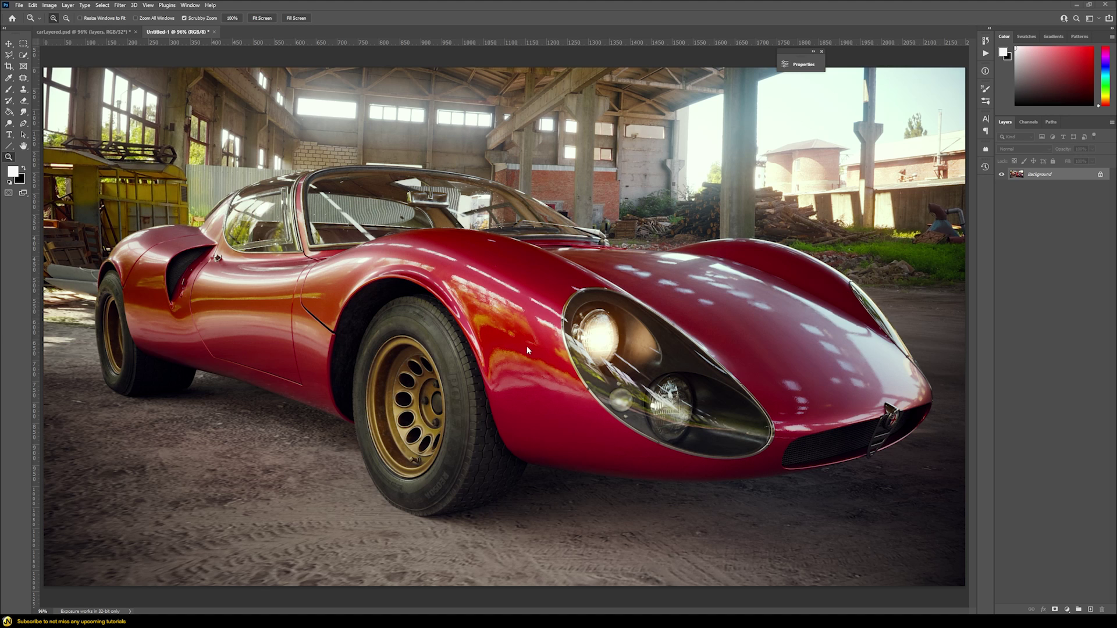
pyautogui.hotkey('ctrl', 'Tab')
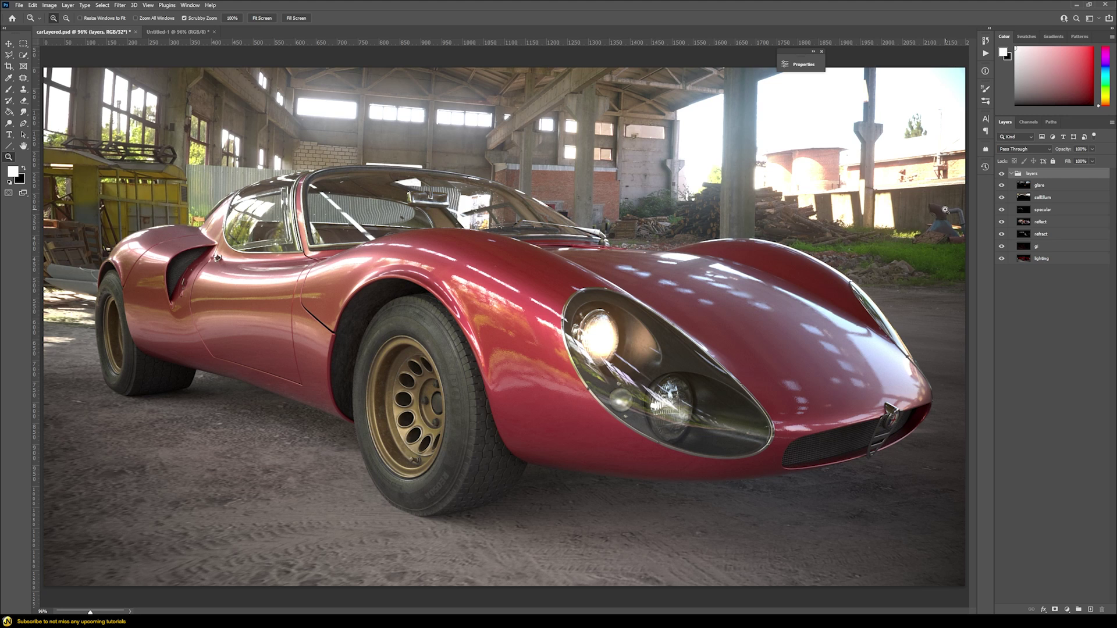
# - Add a Color Lookup adjustment layer above the glare layer and load lut.cube as its 3D LUT file
pyautogui.click(1067, 609)
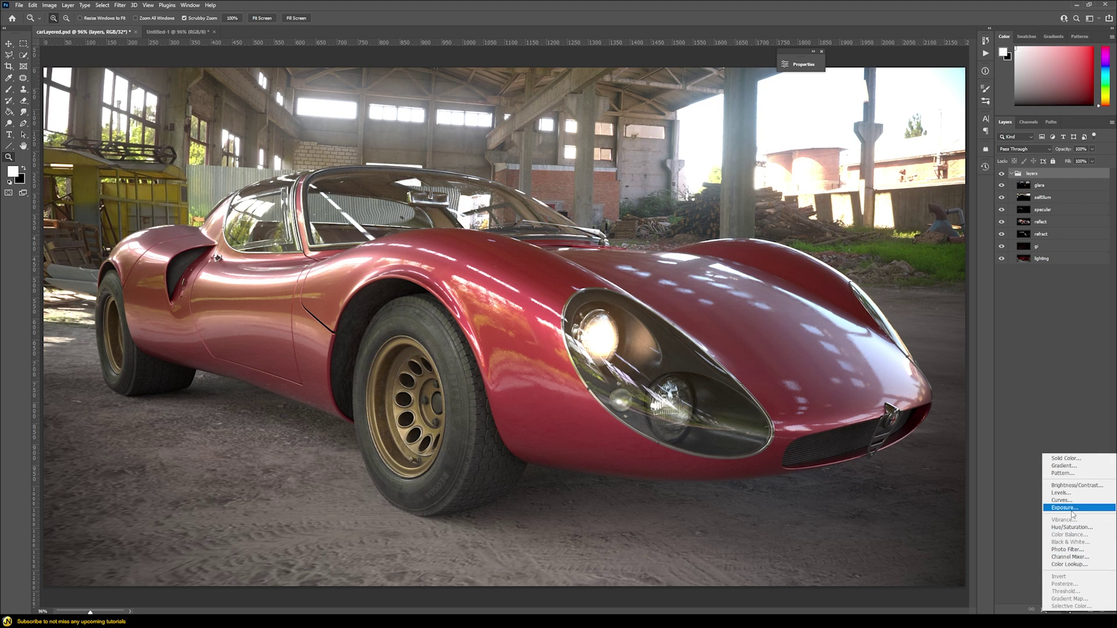
pyautogui.click(1063, 565)
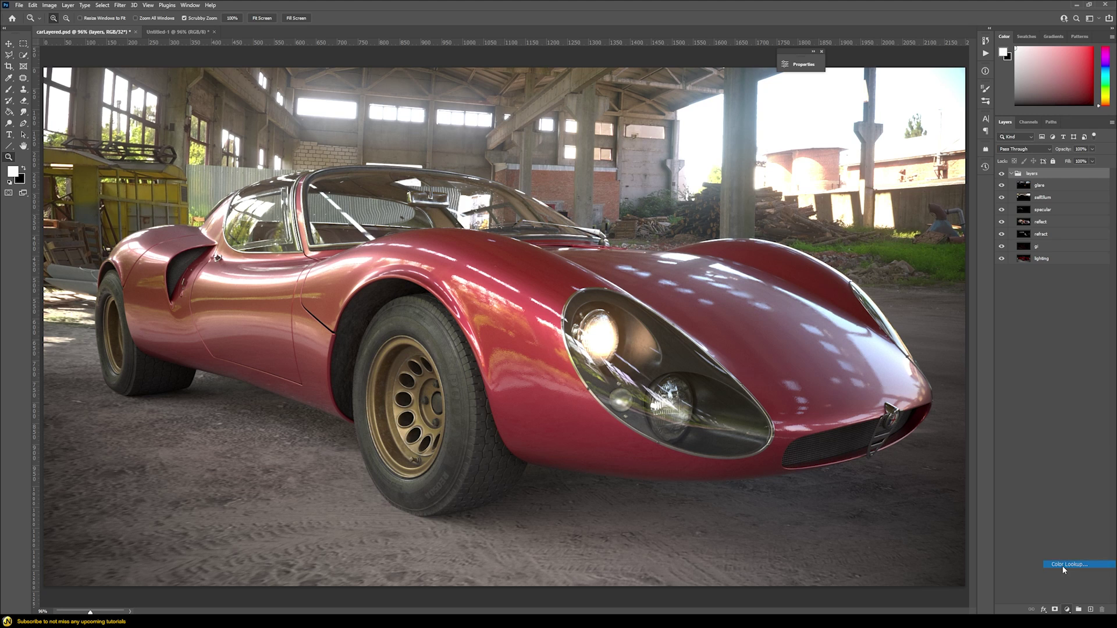
pyautogui.click(649, 91)
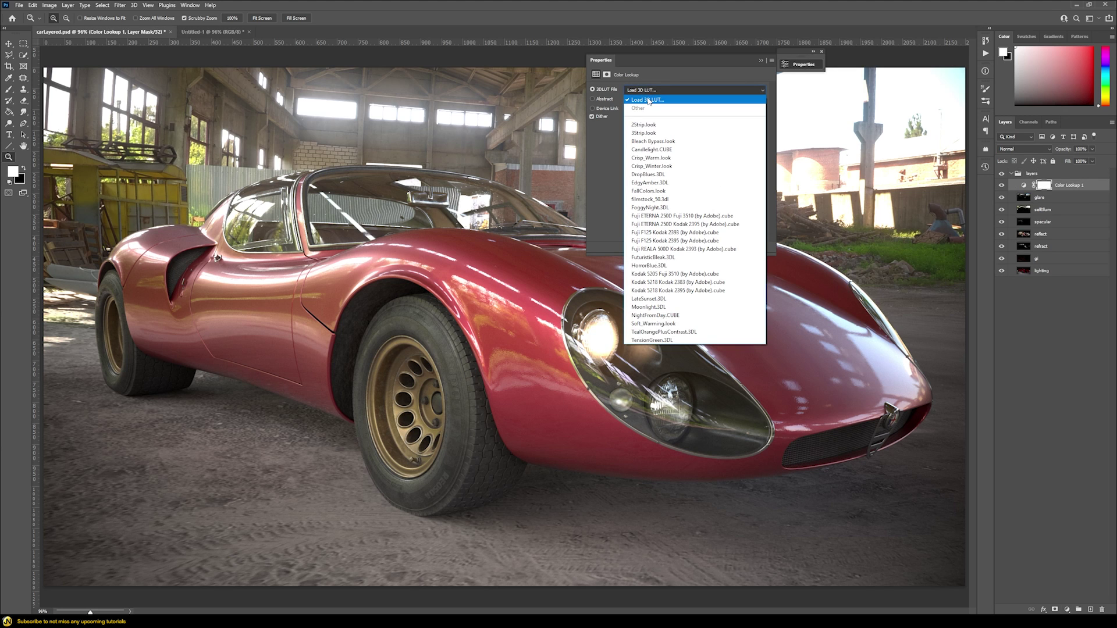
pyautogui.click(648, 93)
pyautogui.doubleClick(681, 124)
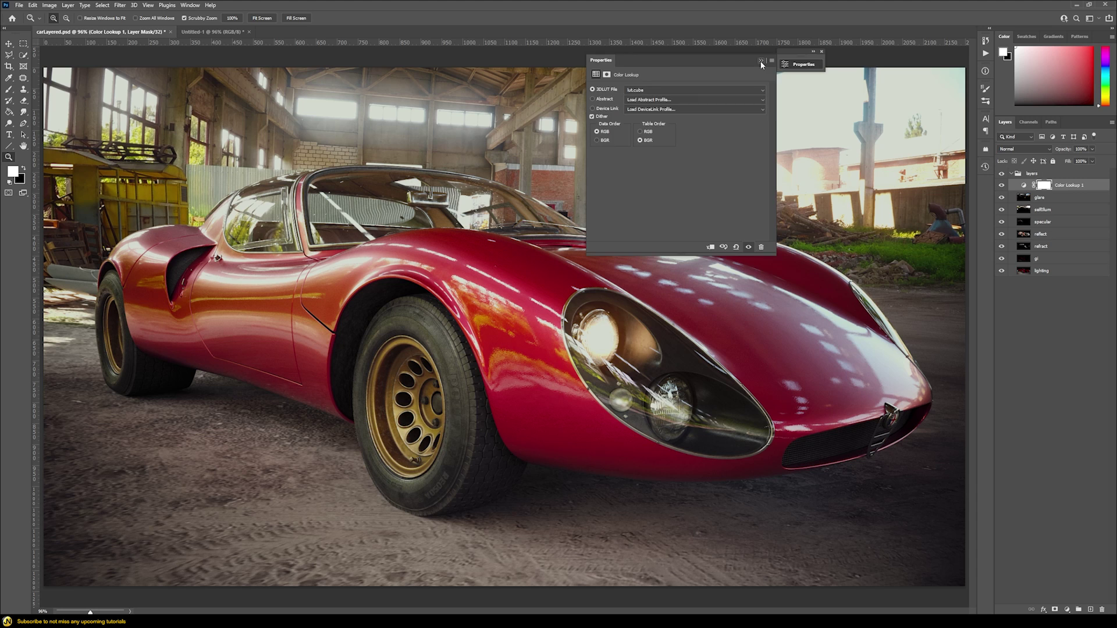
pyautogui.click(760, 60)
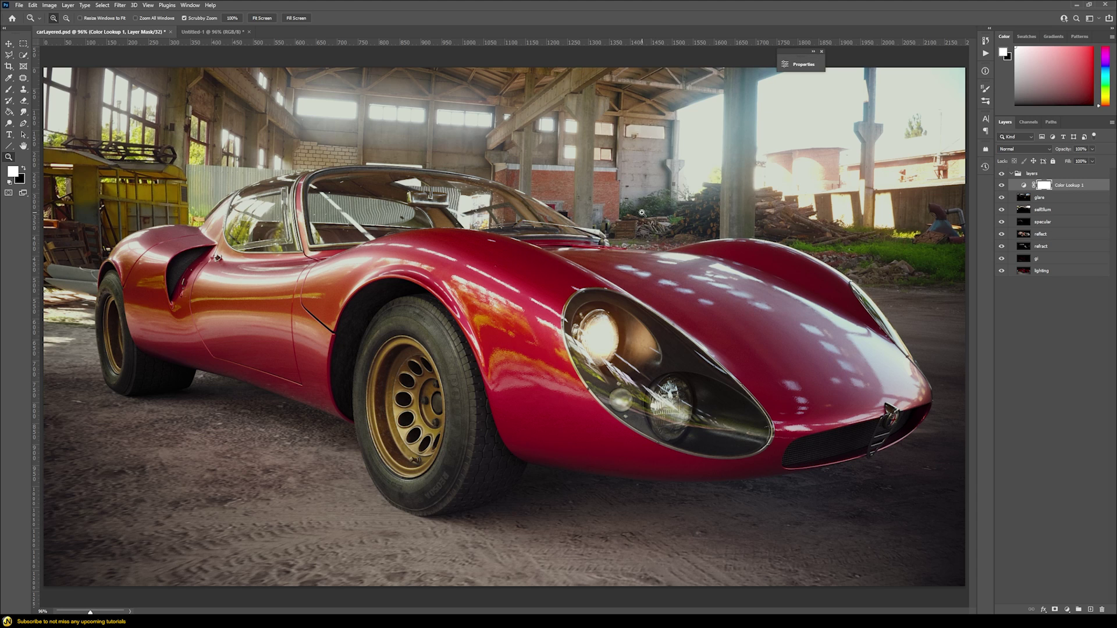
# - Compare the LUT-graded composite in carLayered.psd with the corrected render in Untitled-1, checking the bright background area
pyautogui.click(194, 31)
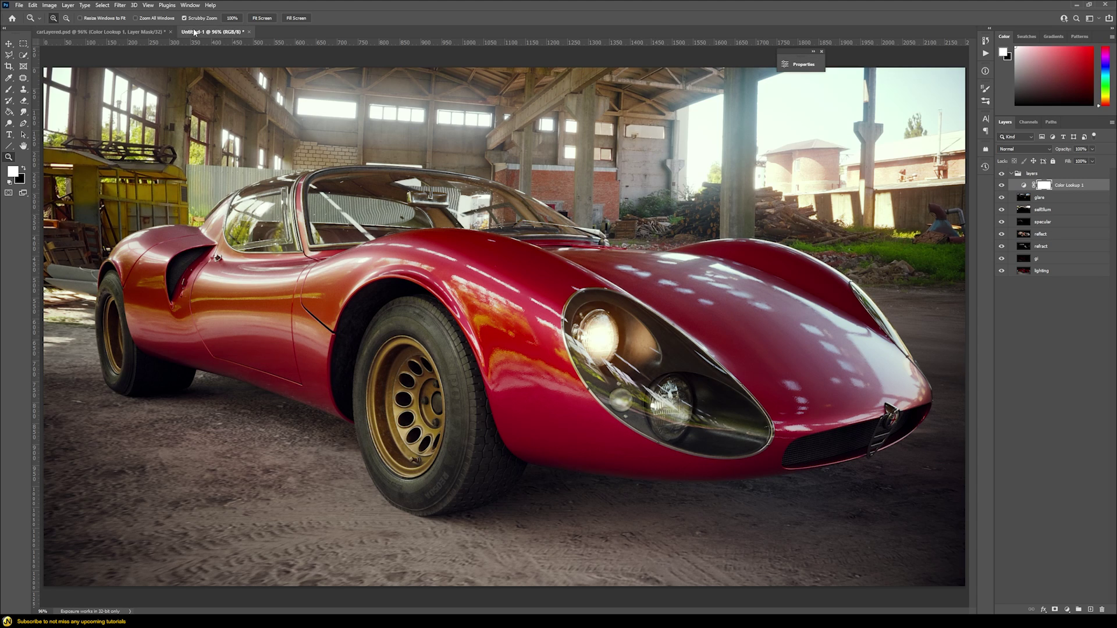
pyautogui.click(139, 32)
pyautogui.hotkey('ctrl', 'Tab')
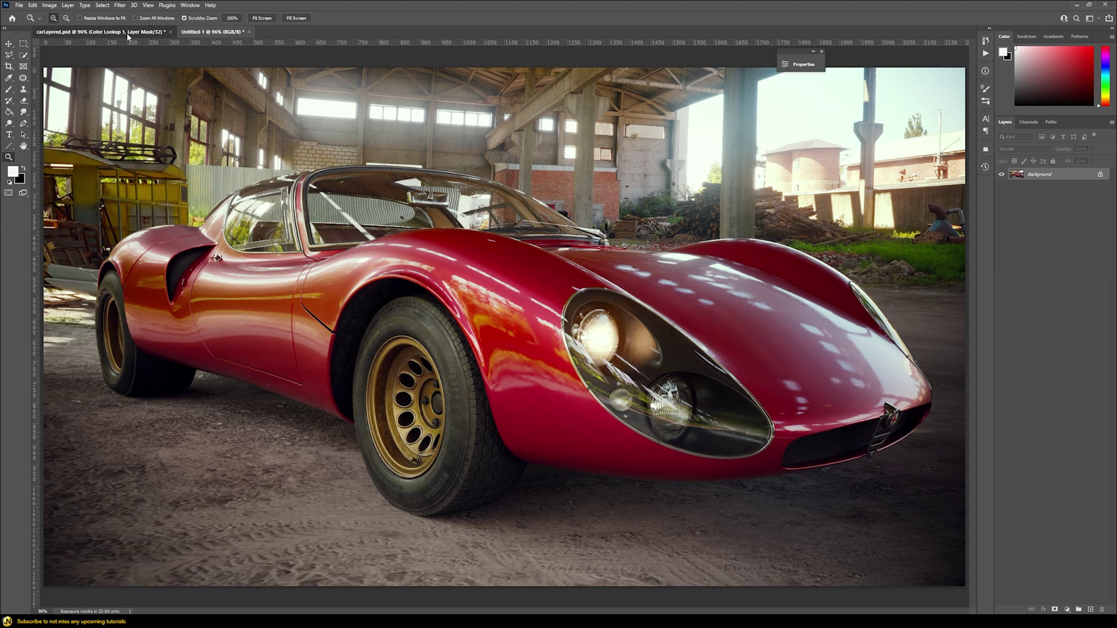
pyautogui.click(128, 33)
pyautogui.hotkey('ctrl', 'Tab')
pyautogui.click(129, 34)
pyautogui.hotkey('ctrl', 'Tab')
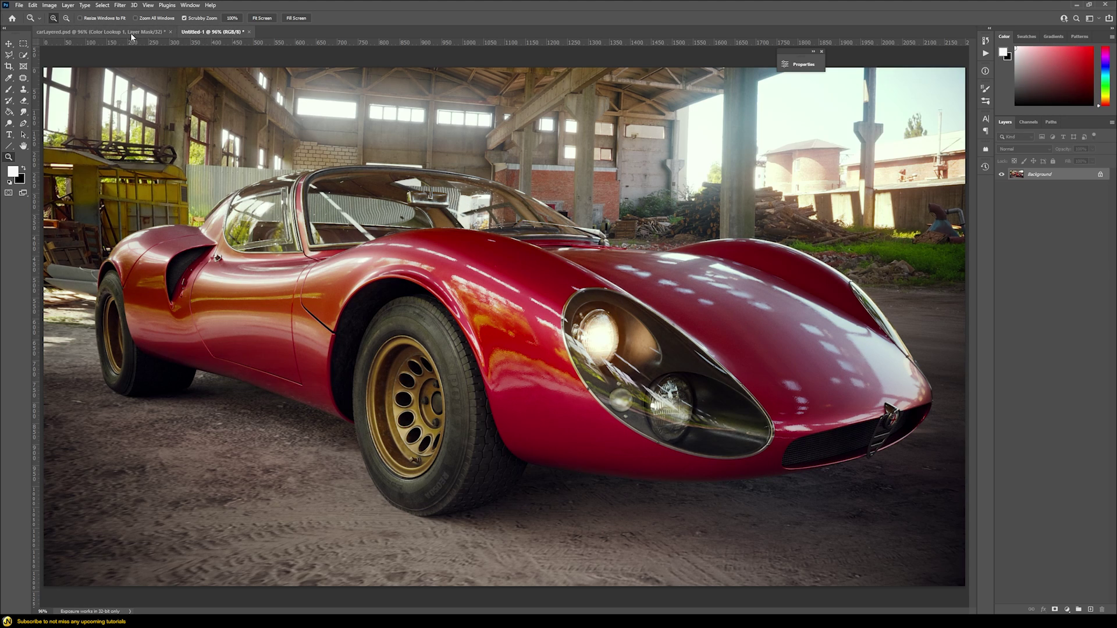
pyautogui.click(132, 34)
pyautogui.click(196, 33)
pyautogui.hotkey('ctrl', 'Tab')
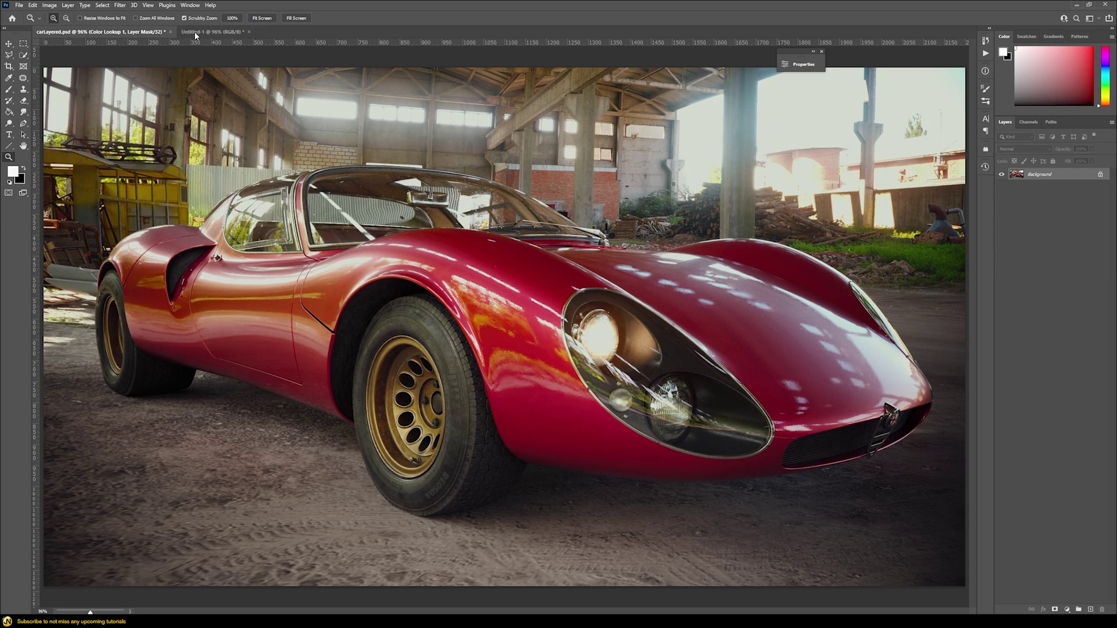
pyautogui.click(196, 33)
pyautogui.hotkey('ctrl', 'Tab')
pyautogui.click(199, 33)
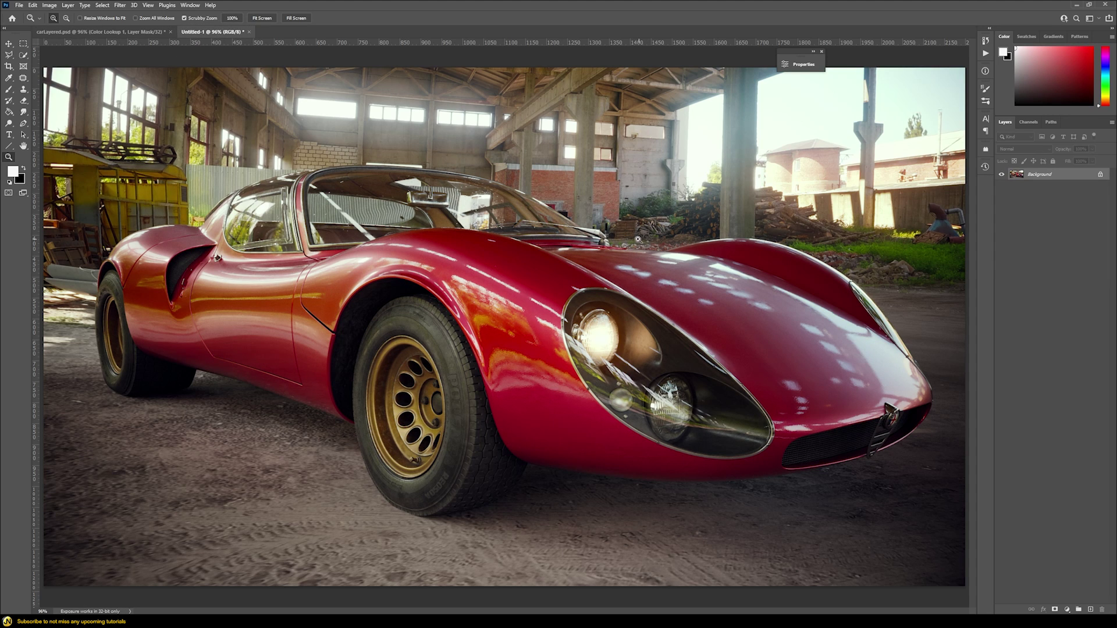
pyautogui.click(158, 34)
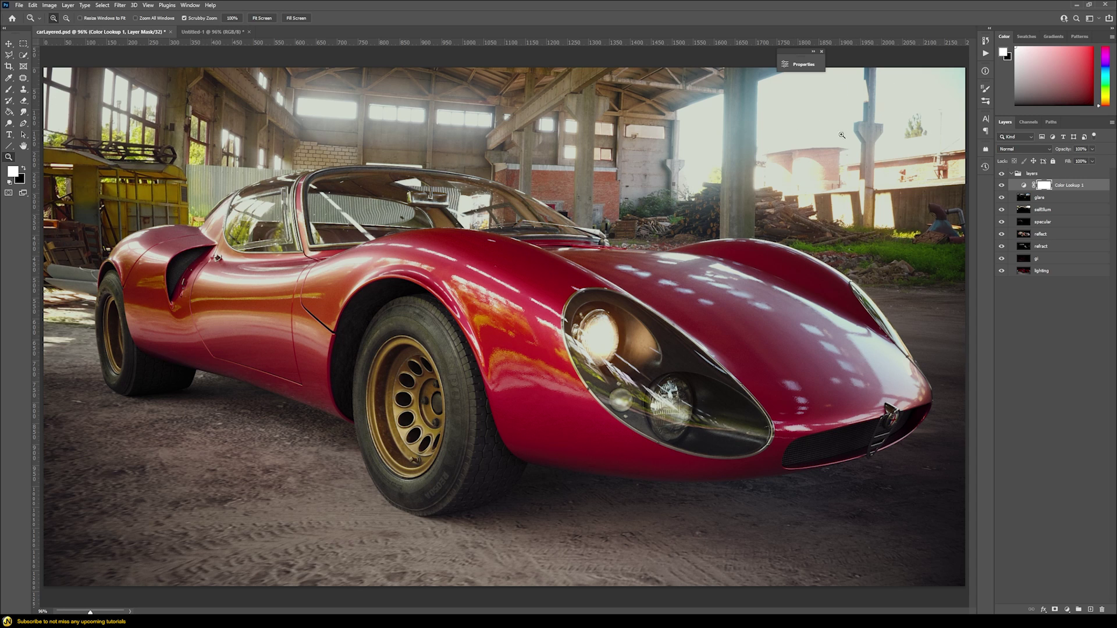
pyautogui.click(213, 33)
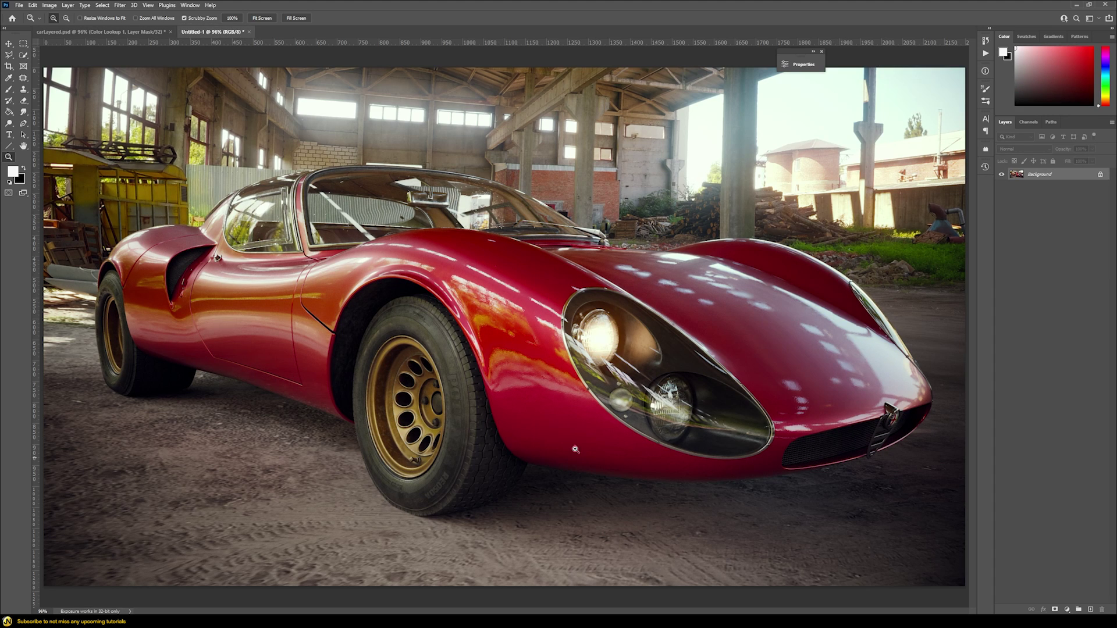
pyautogui.click(134, 33)
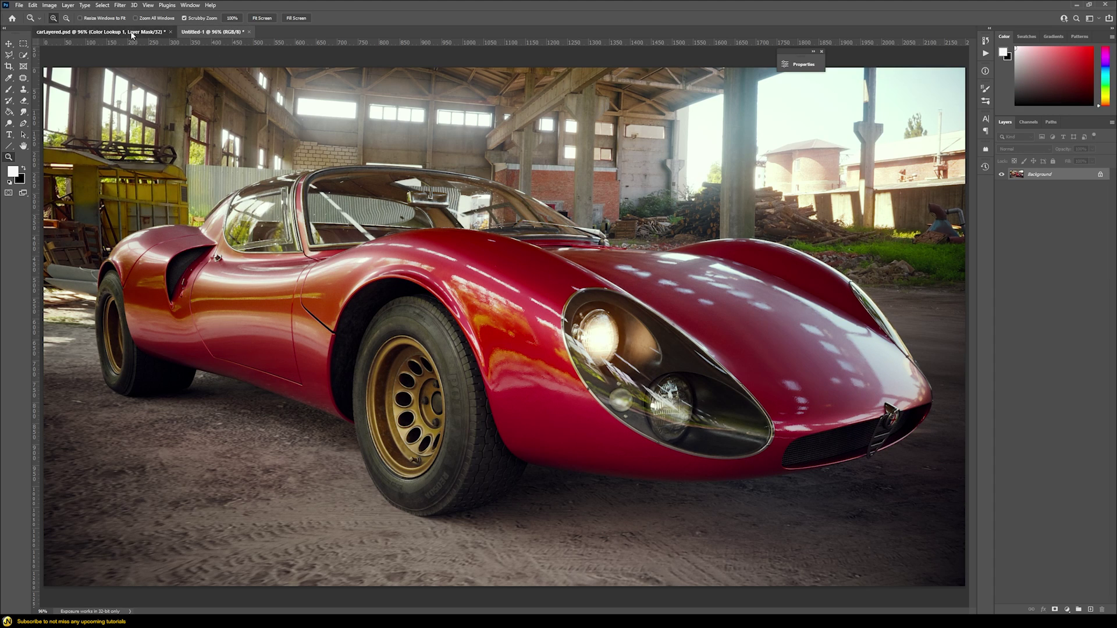
pyautogui.click(213, 32)
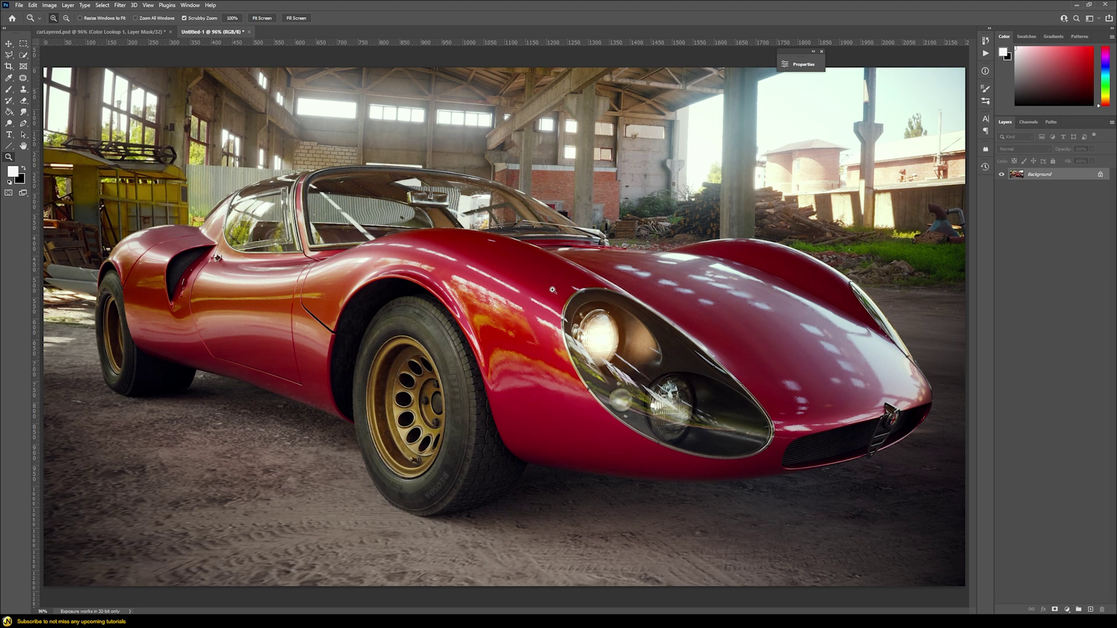
pyautogui.click(117, 32)
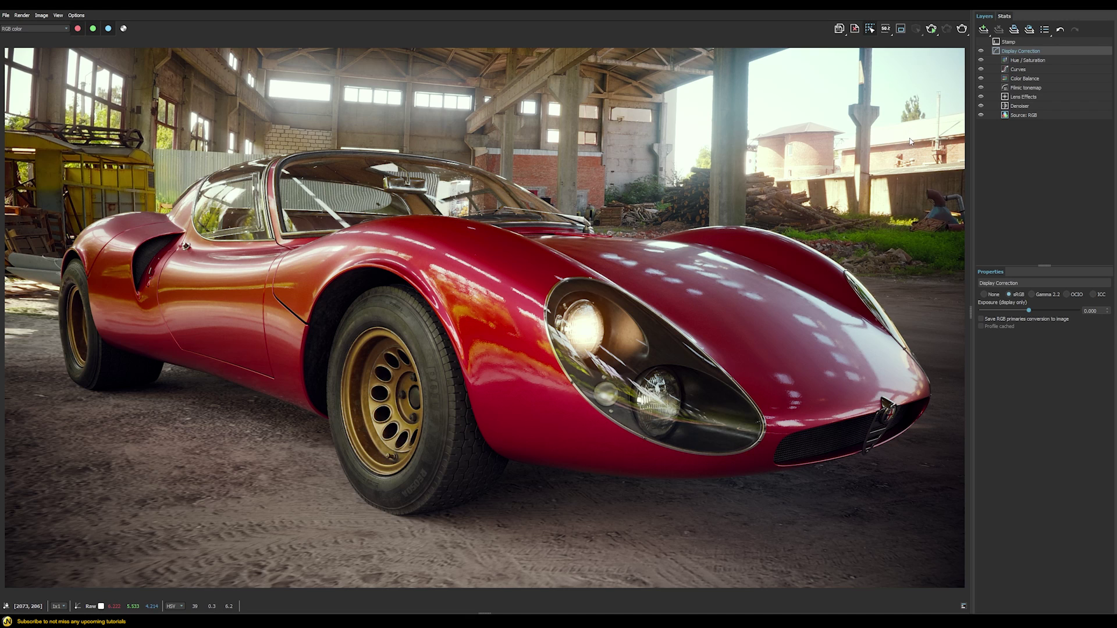
# - Switch to the V-Ray Frame Buffer and examine the Filmic tonemap, Curves, Hue/Saturation and Color Balance layers
pyautogui.click(1032, 90)
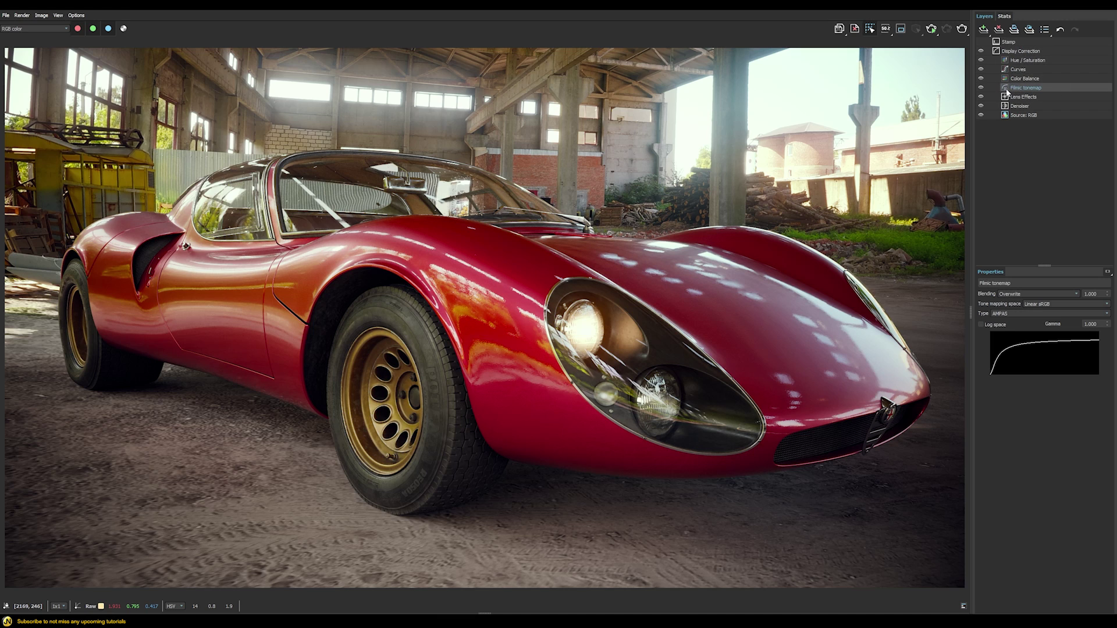
pyautogui.click(1015, 69)
pyautogui.click(1018, 61)
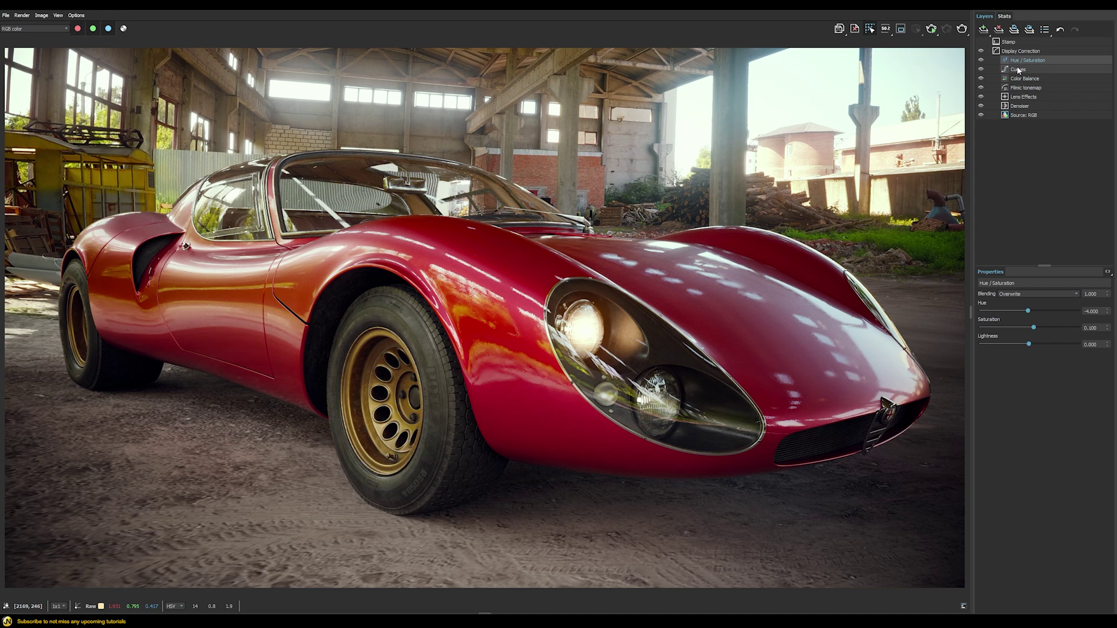
pyautogui.click(1019, 70)
pyautogui.click(1019, 61)
pyautogui.click(1018, 69)
pyautogui.click(1019, 62)
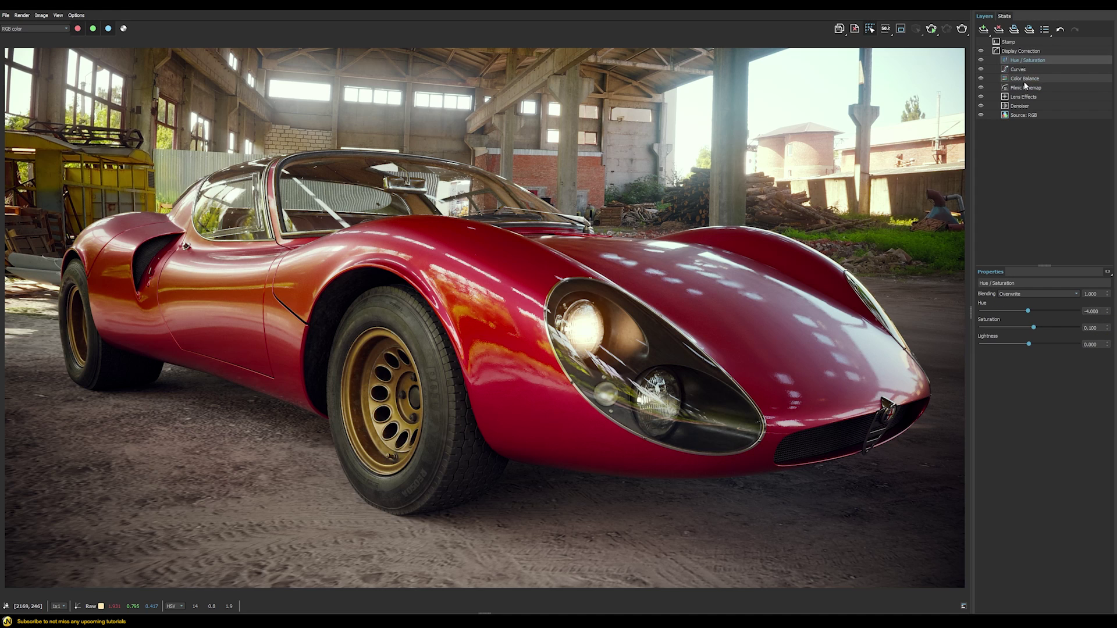
pyautogui.keyDown('shift'); pyautogui.click(1025, 80); pyautogui.keyUp('shift')
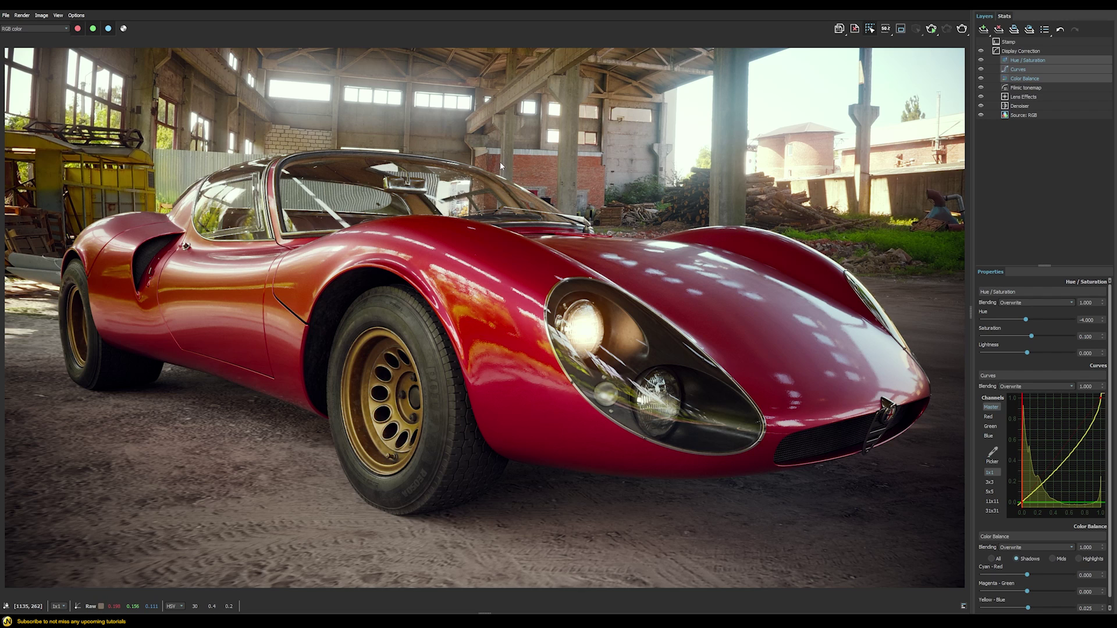
# - Hide the four correction layers from Filmic tonemap up to Hue/Saturation together
pyautogui.click(1109, 88)
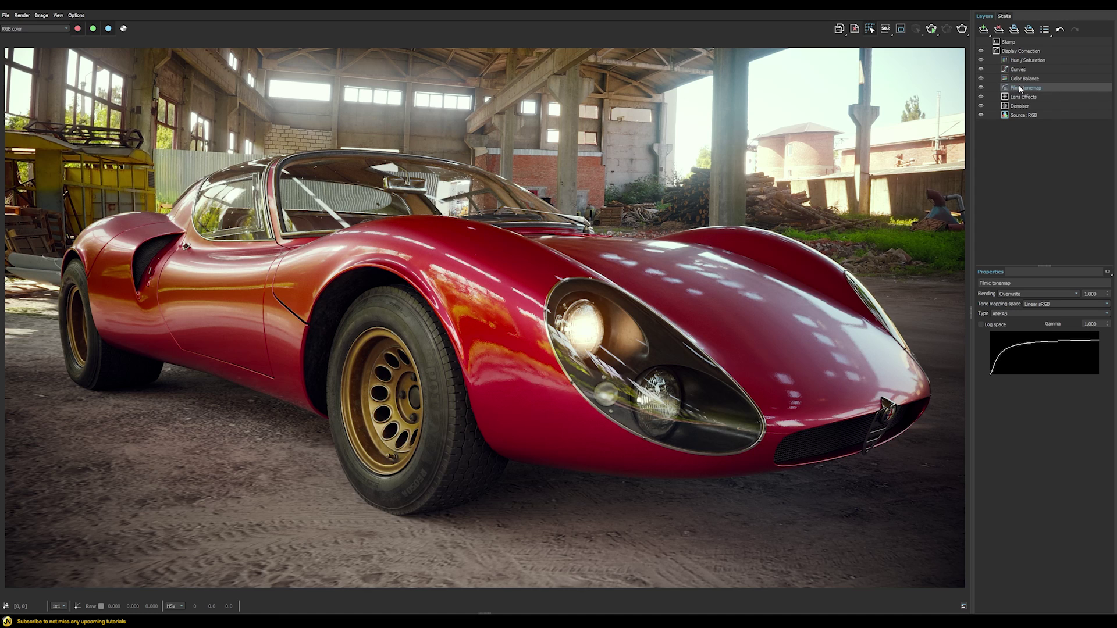
pyautogui.keyDown('shift'); pyautogui.click(1035, 60); pyautogui.keyUp('shift')
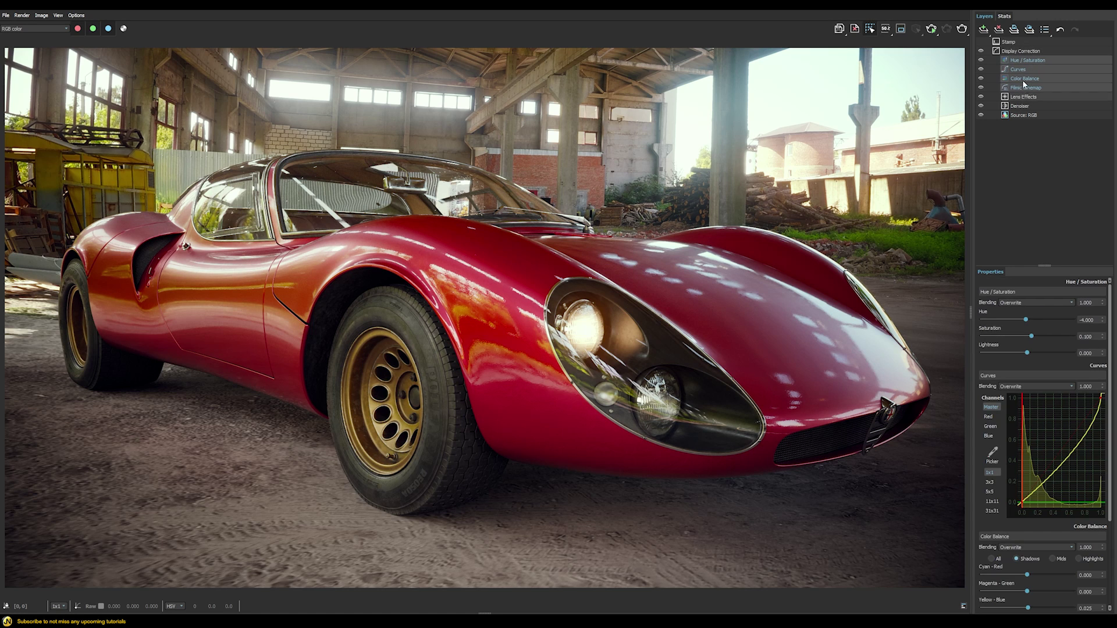
pyautogui.click(981, 88)
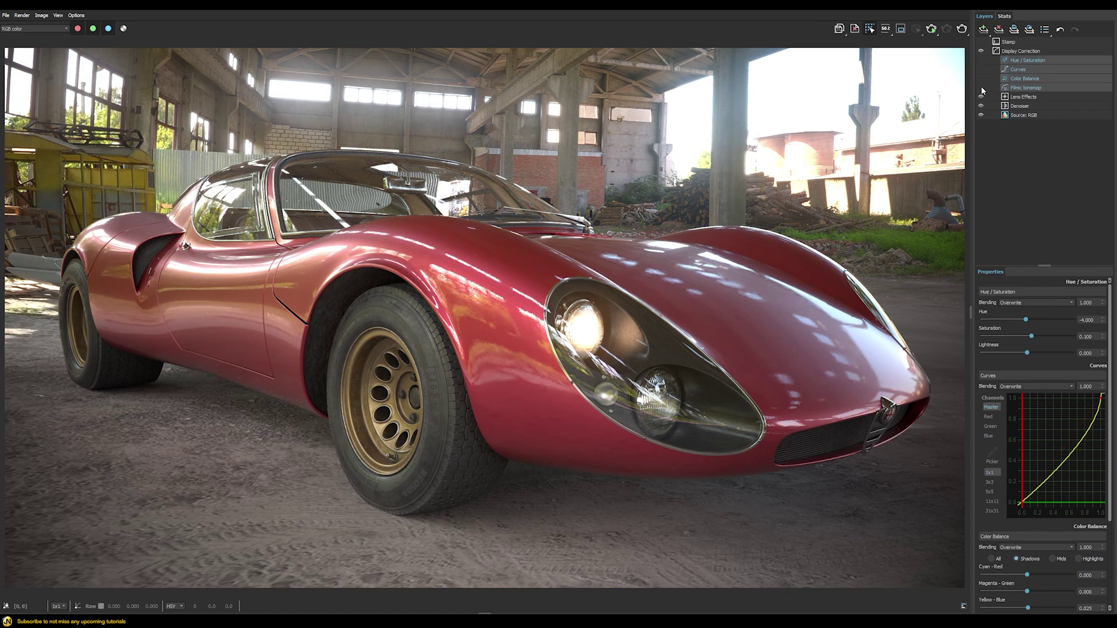
# - Add an Exposure correction layer directly beneath Display Correction, above the Hue/Saturation layer
pyautogui.click(1012, 50)
pyautogui.rightClick(1012, 52)
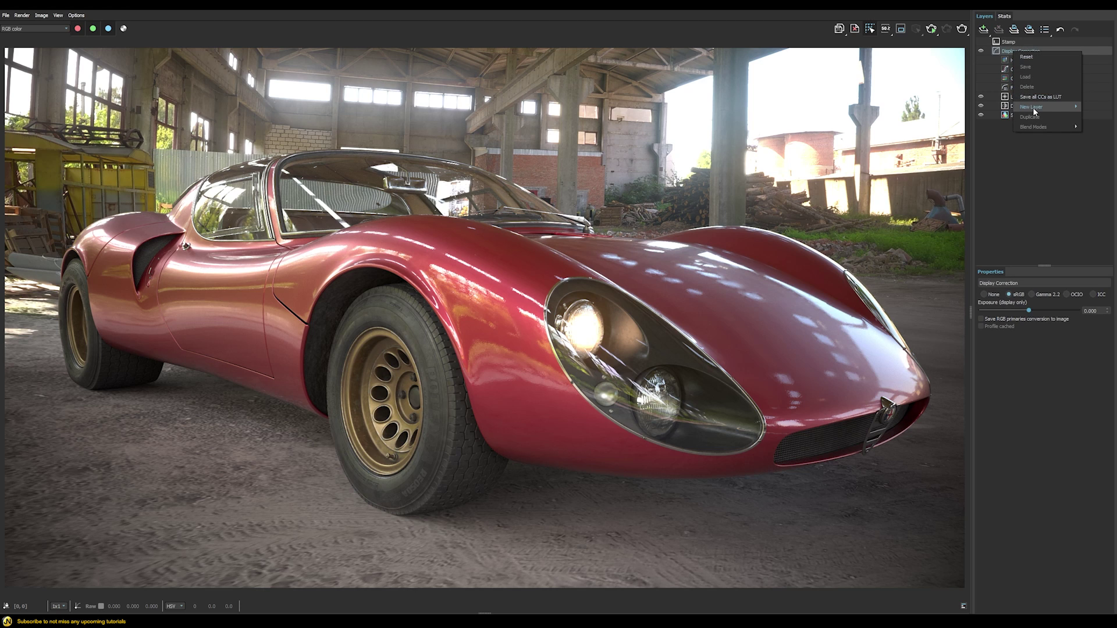
pyautogui.moveTo(1033, 109)
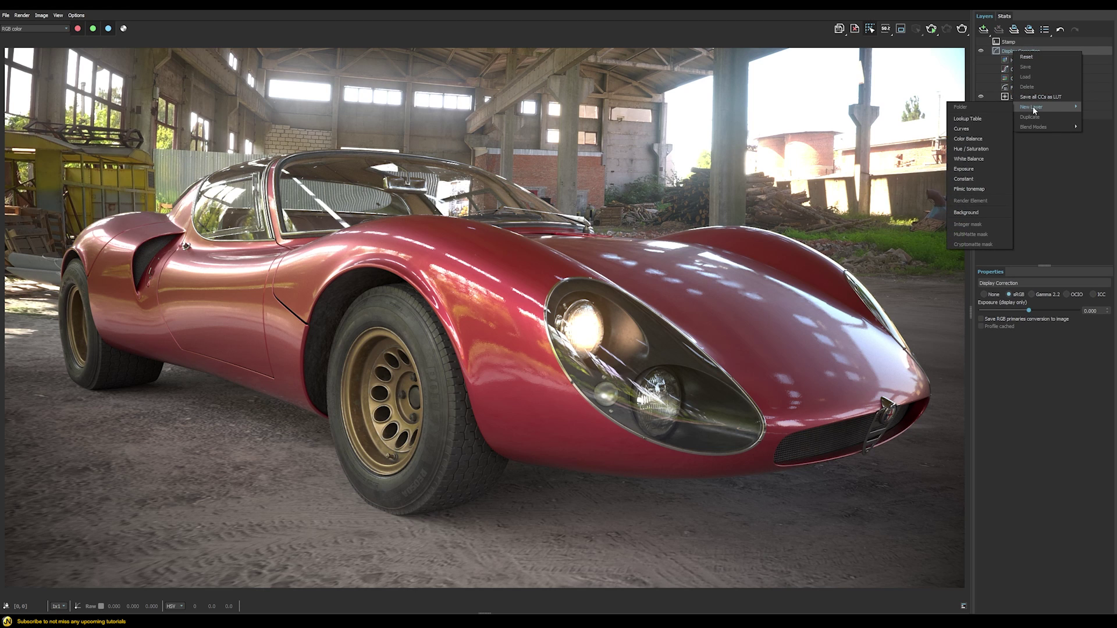
pyautogui.click(960, 168)
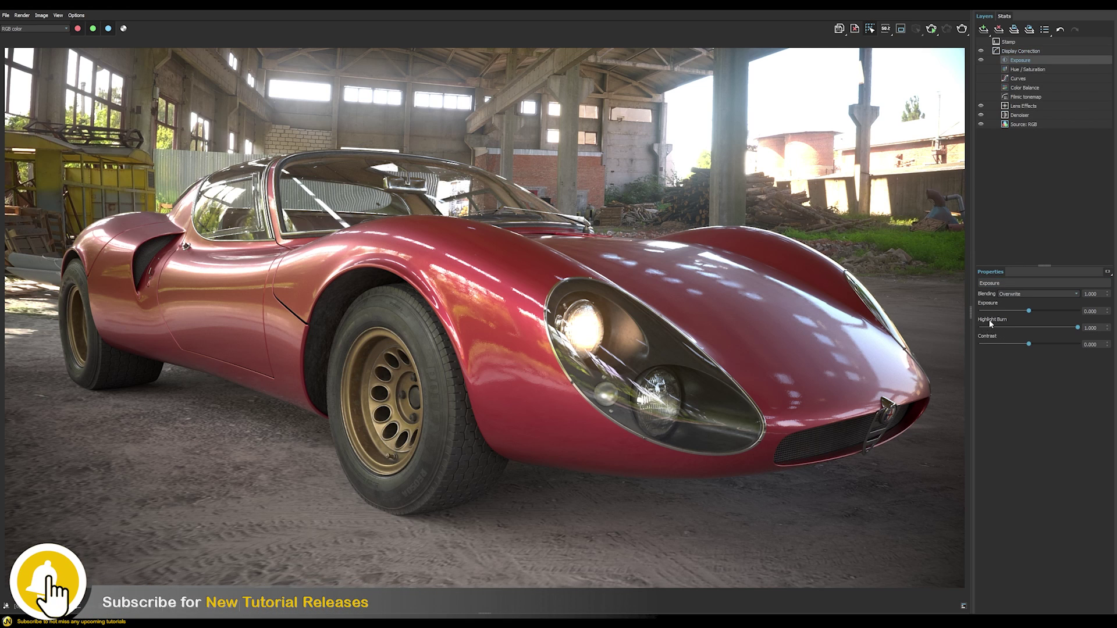
# - Set the Exposure layer's Highlight Burn to 0 and copy the current channel to the clipboard
pyautogui.moveTo(1078, 330)
pyautogui.mouseDown()
pyautogui.moveTo(984, 331)
pyautogui.moveTo(1099, 343)
pyautogui.moveTo(1024, 330)
pyautogui.moveTo(952, 337)
pyautogui.moveTo(1112, 339)
pyautogui.moveTo(973, 332)
pyautogui.mouseUp()
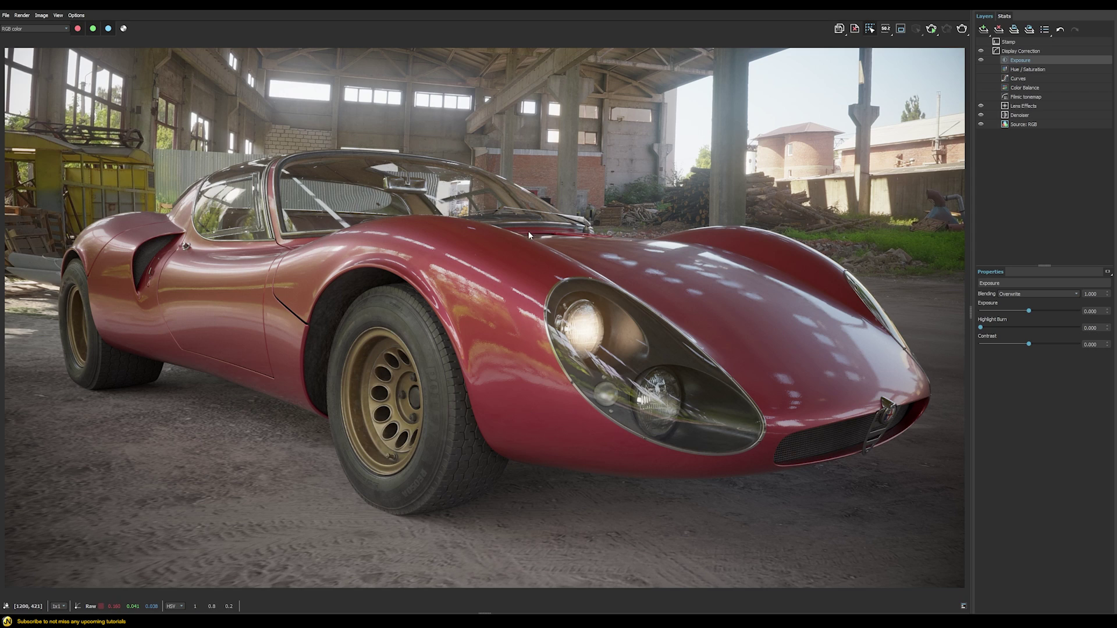
pyautogui.click(41, 16)
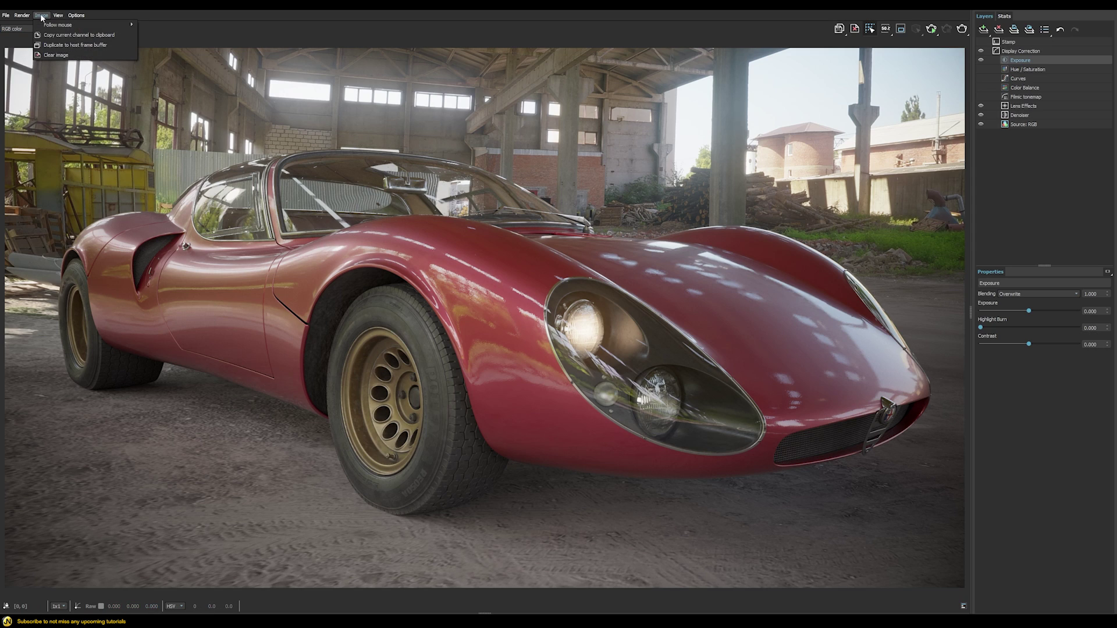
pyautogui.click(64, 34)
pyautogui.moveTo(987, 327); pyautogui.dragTo(1077, 327)
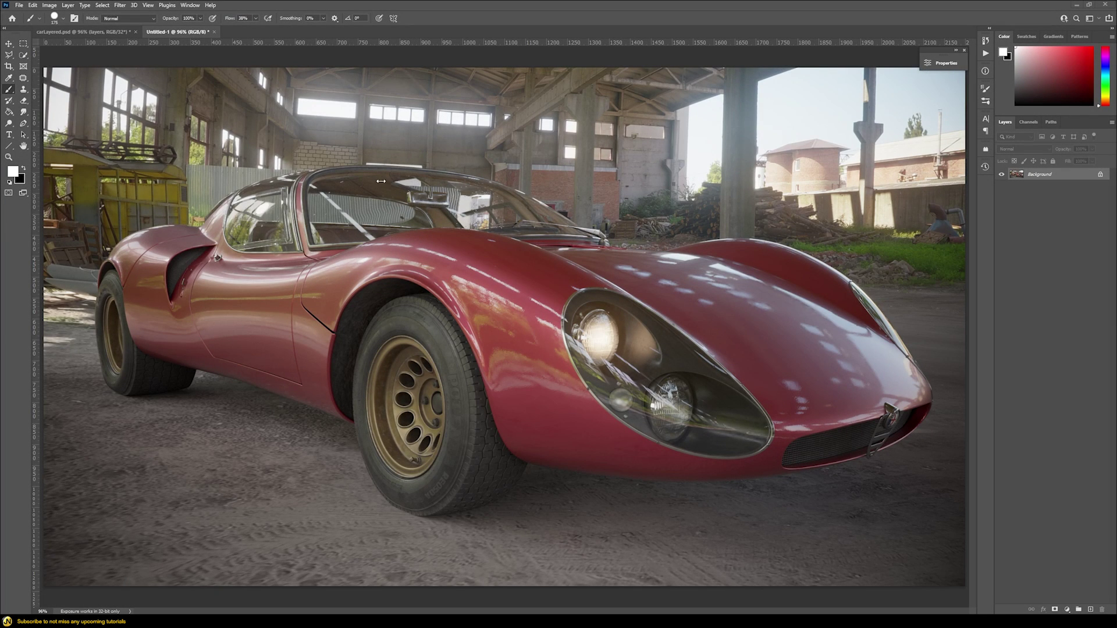
# - Switch to carLayered.psd in Photoshop and add a Channel Mixer adjustment layer above the layers group
pyautogui.click(78, 31)
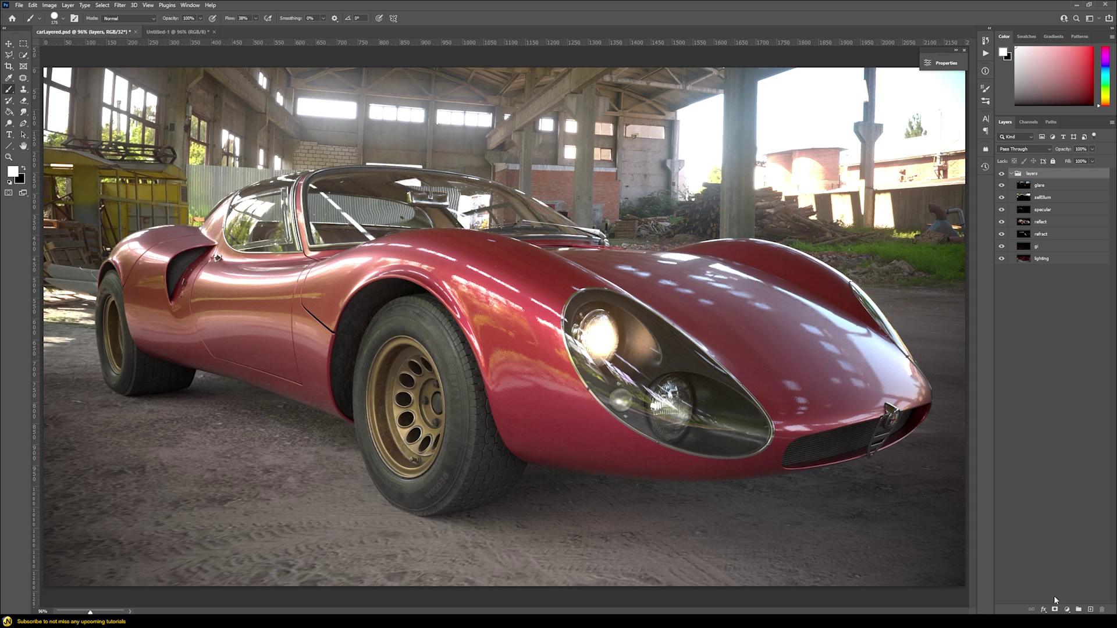
pyautogui.click(1067, 610)
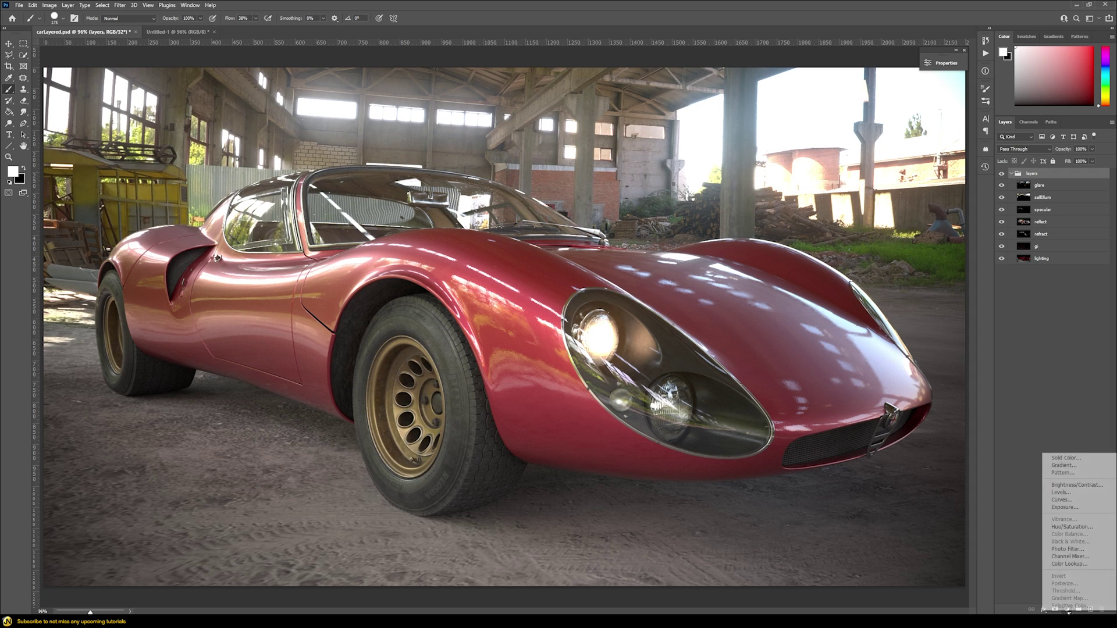
pyautogui.click(1071, 557)
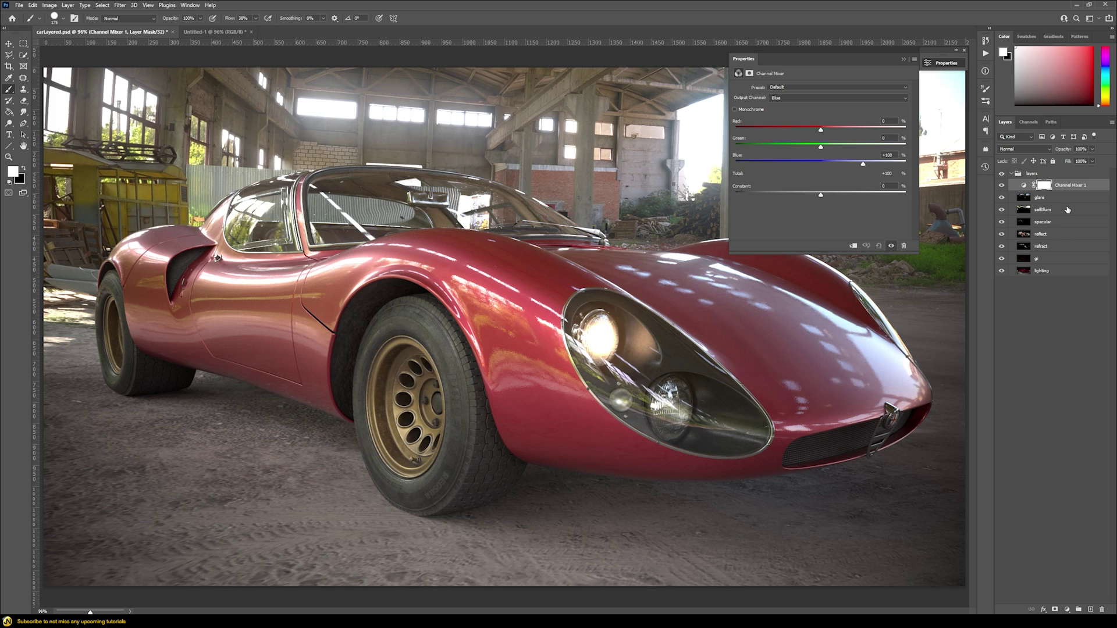
pyautogui.moveTo(1071, 187); pyautogui.dragTo(1068, 172)
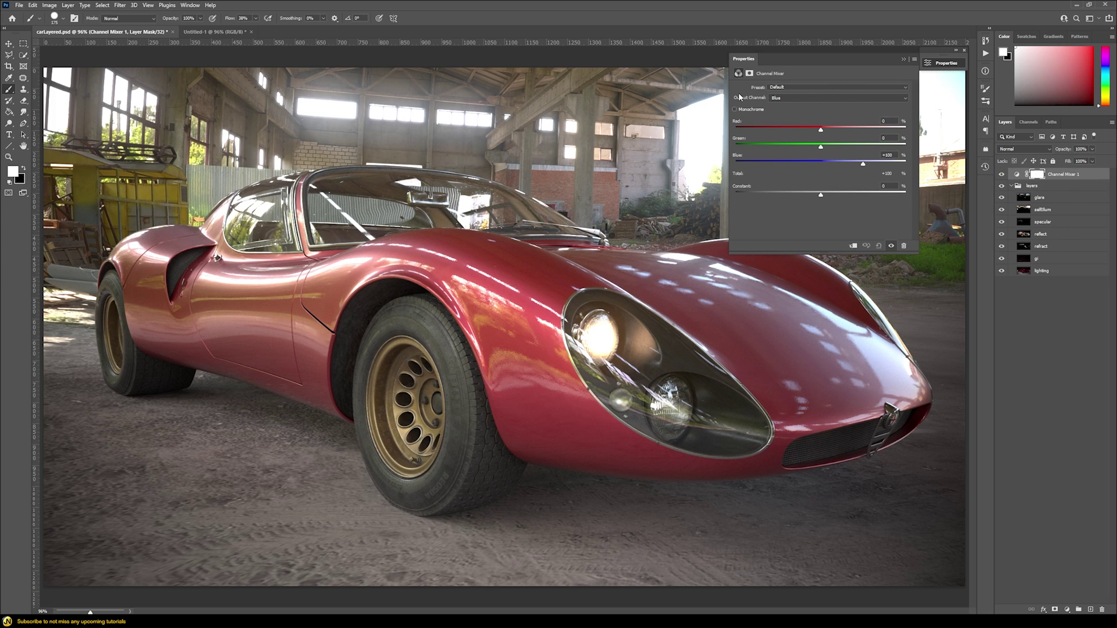
# - Set the Channel Mixer's Constant to +200% for each of the Red, Green and Blue output channels
pyautogui.click(785, 102)
pyautogui.click(774, 106)
pyautogui.moveTo(821, 197); pyautogui.dragTo(905, 194)
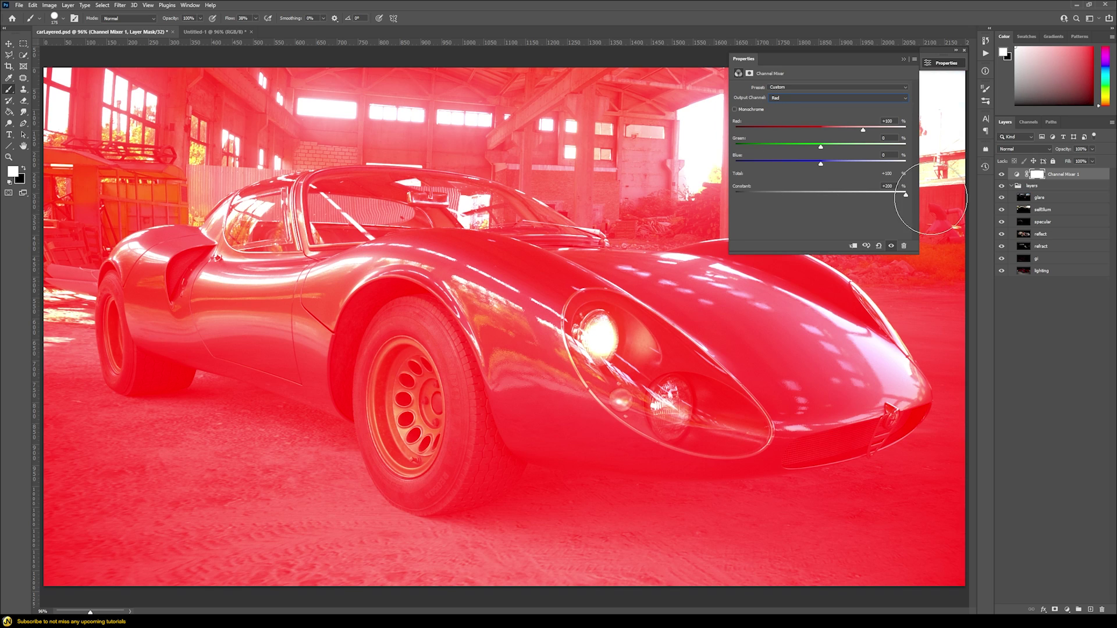
pyautogui.click(791, 99)
pyautogui.click(782, 111)
pyautogui.moveTo(821, 197); pyautogui.dragTo(905, 194)
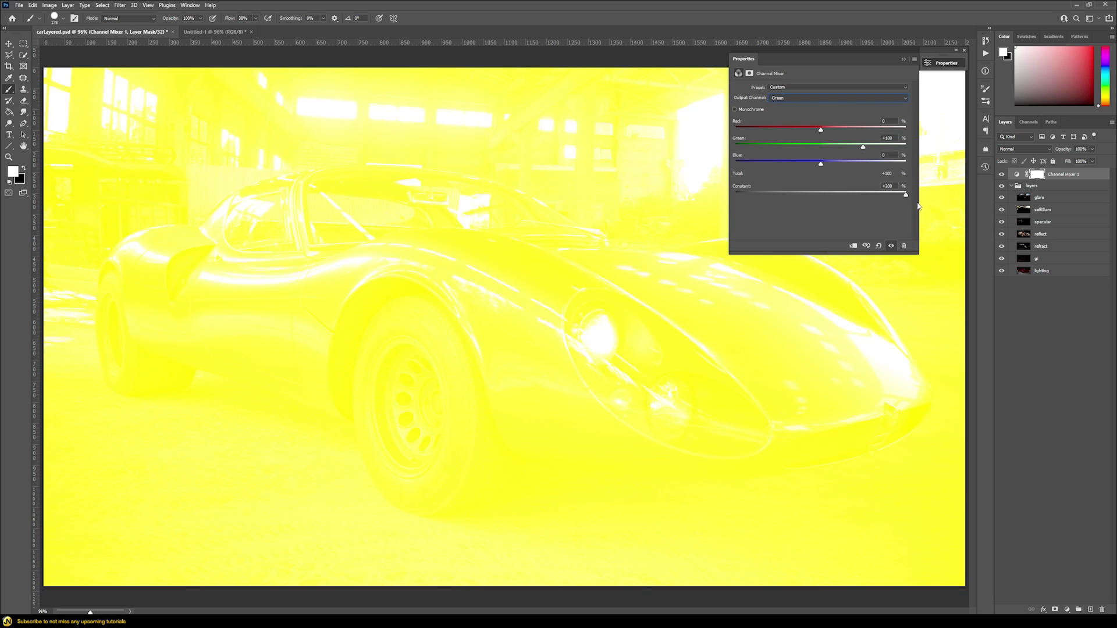
pyautogui.click(785, 96)
pyautogui.click(777, 119)
pyautogui.moveTo(869, 200); pyautogui.dragTo(923, 199)
# - Change the Channel Mixer layer's blend mode to Divide
pyautogui.click(1016, 174)
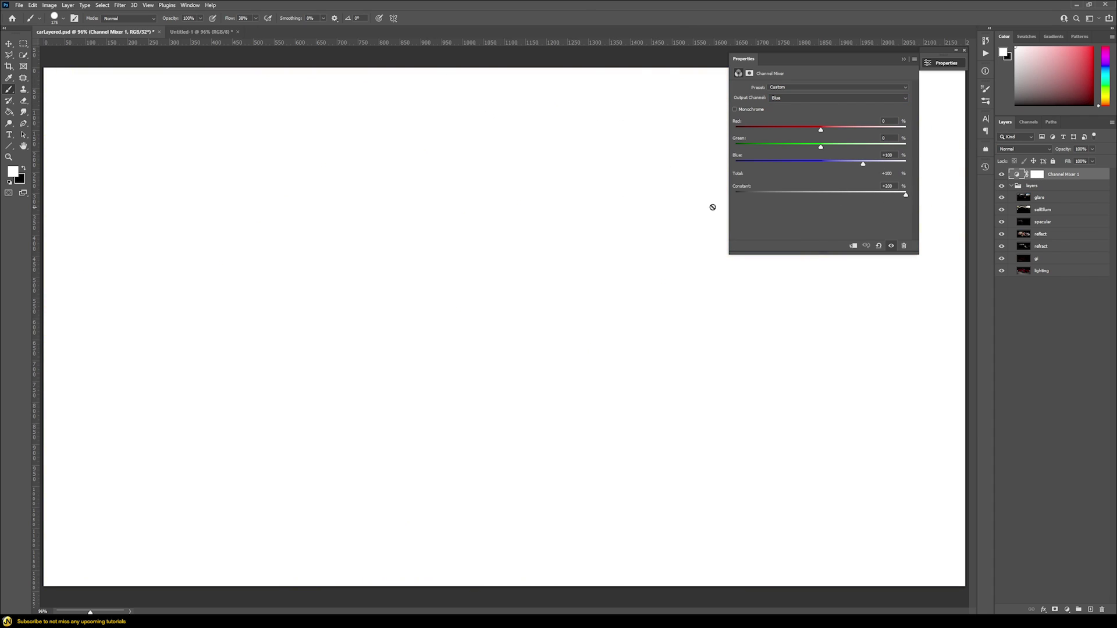
pyautogui.click(904, 58)
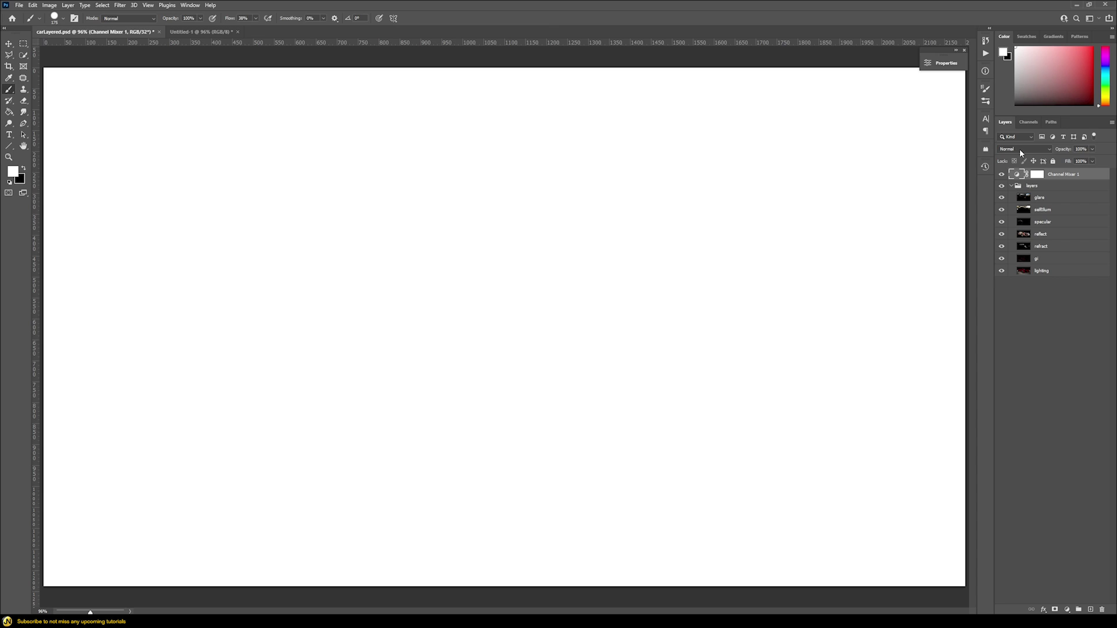
pyautogui.click(1019, 151)
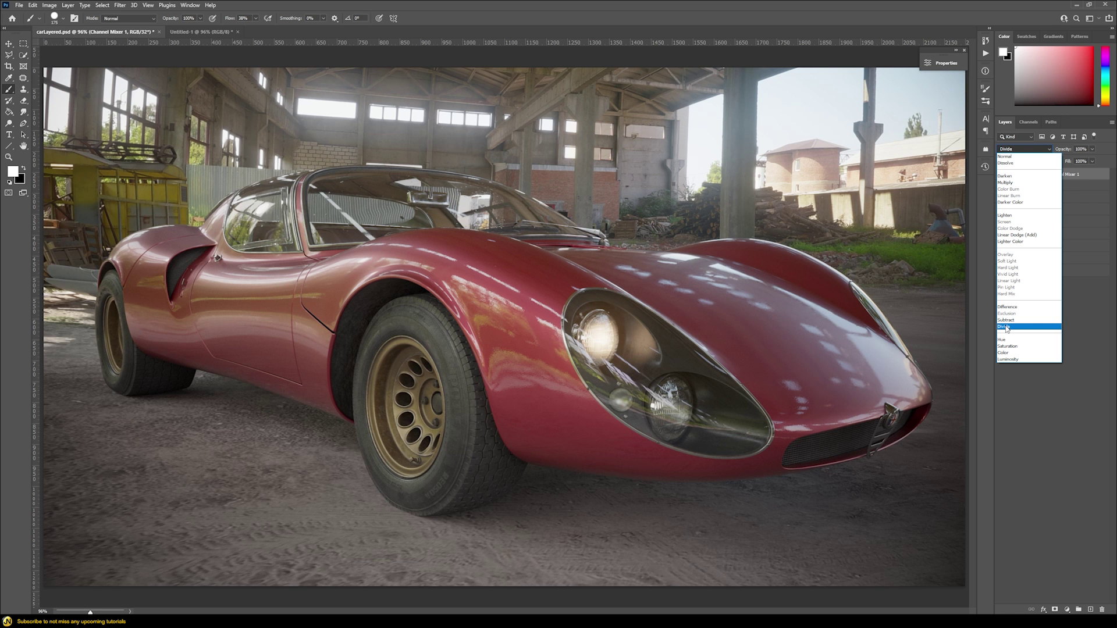
pyautogui.click(1007, 326)
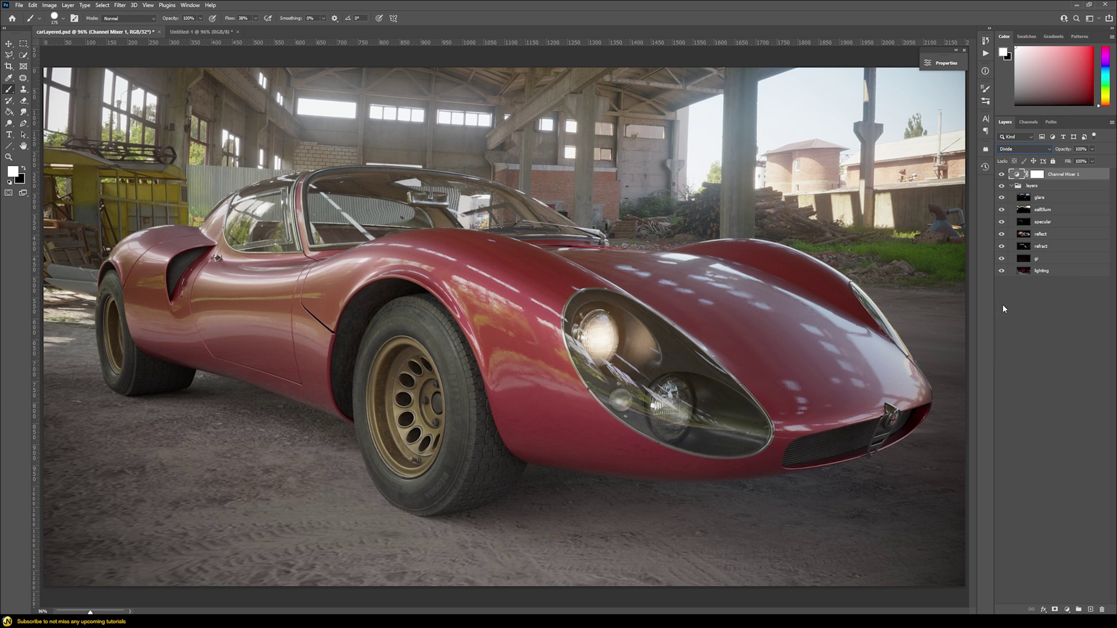
# - Compare the carLayered.psd composite with the Highlight Burn render in Untitled-1 by alternating between the two documents
pyautogui.click(201, 33)
pyautogui.click(129, 33)
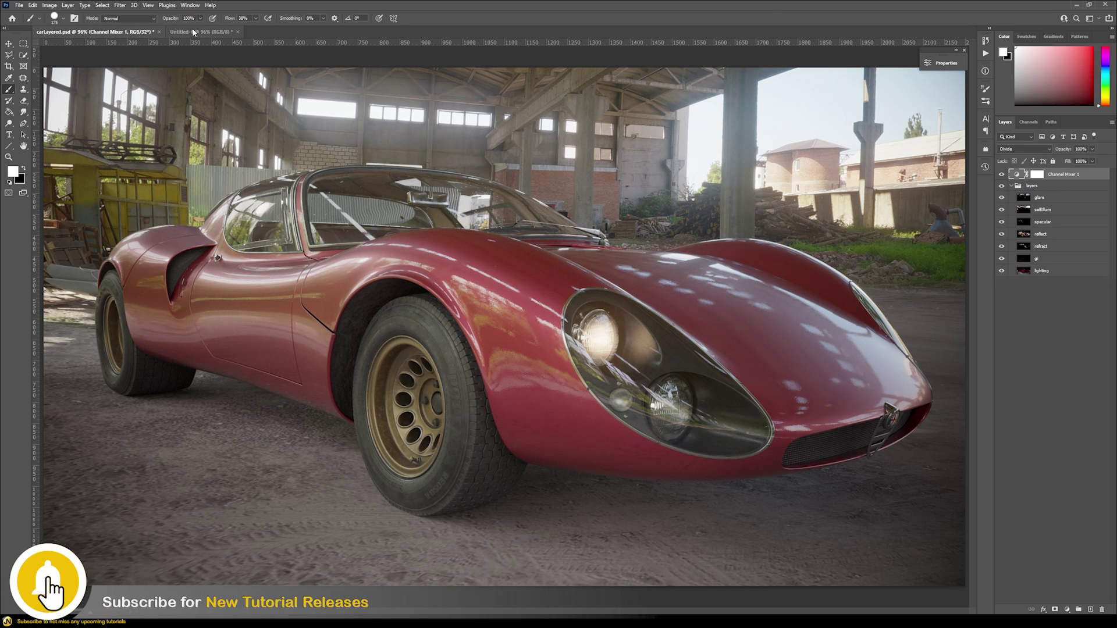
pyautogui.hotkey('ctrl', 'Tab')
pyautogui.hotkey('ctrl', 'Tab')
pyautogui.hotkey('ctrl', 'Tab')
pyautogui.hotkey('ctrl', 'Tab')
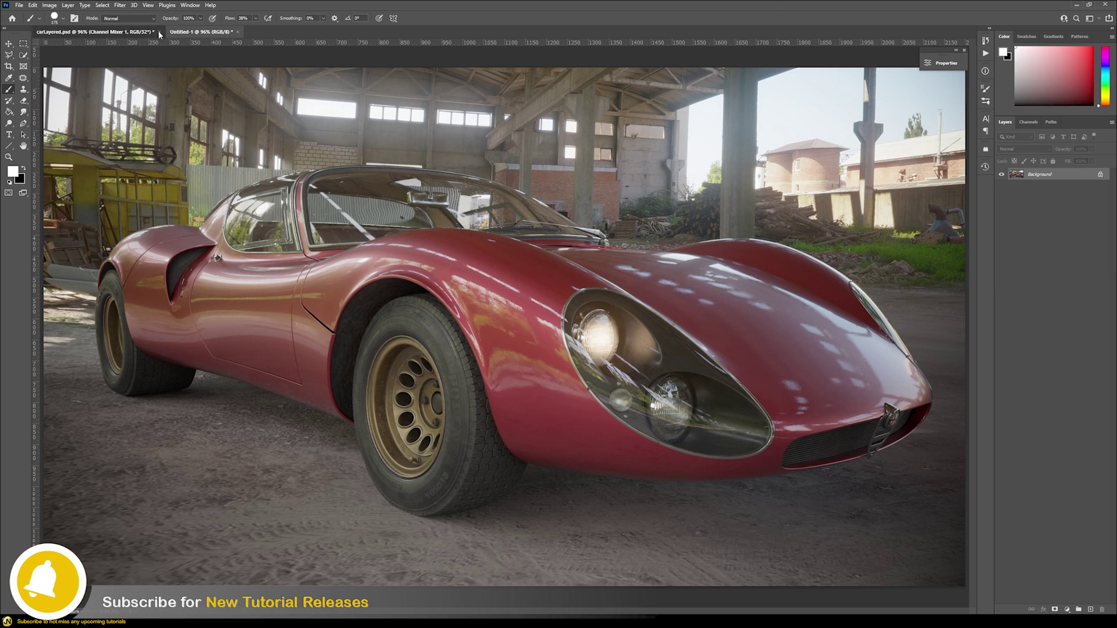
pyautogui.hotkey('ctrl', 'Tab')
pyautogui.hotkey('ctrl', 'Tab')
pyautogui.hotkey('ctrl', 'Tab')
pyautogui.hotkey('ctrl', 'Tab')
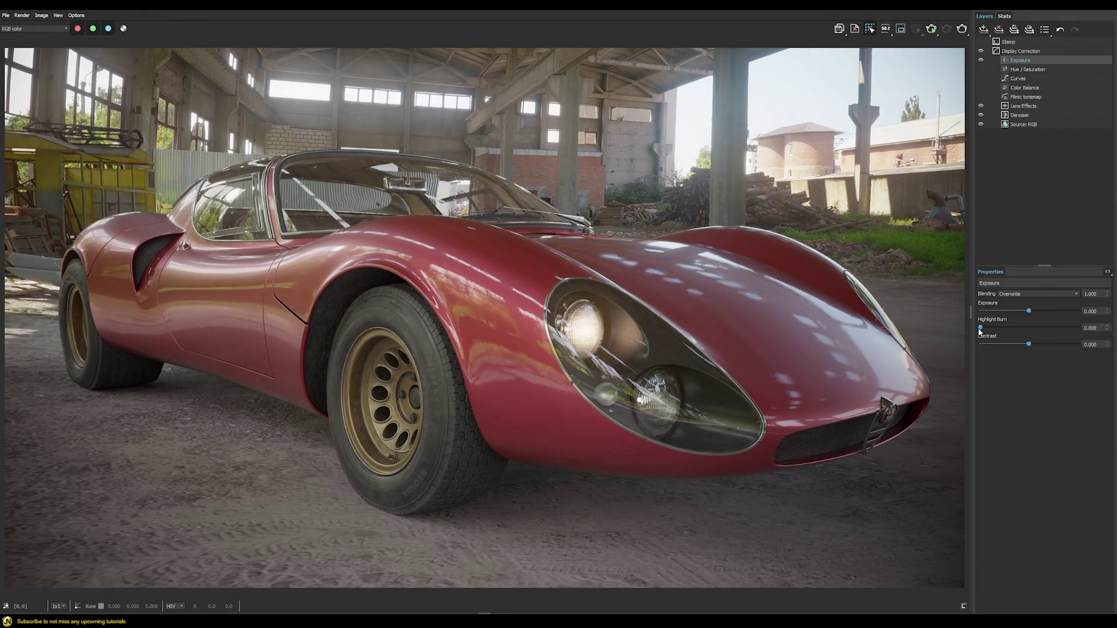
# - Switch to the V-Ray Frame Buffer and try different Highlight Burn values on the Exposure layer, returning it to 0
pyautogui.moveTo(1080, 332); pyautogui.dragTo(980, 328)
pyautogui.moveTo(1042, 328); pyautogui.dragTo(910, 324)
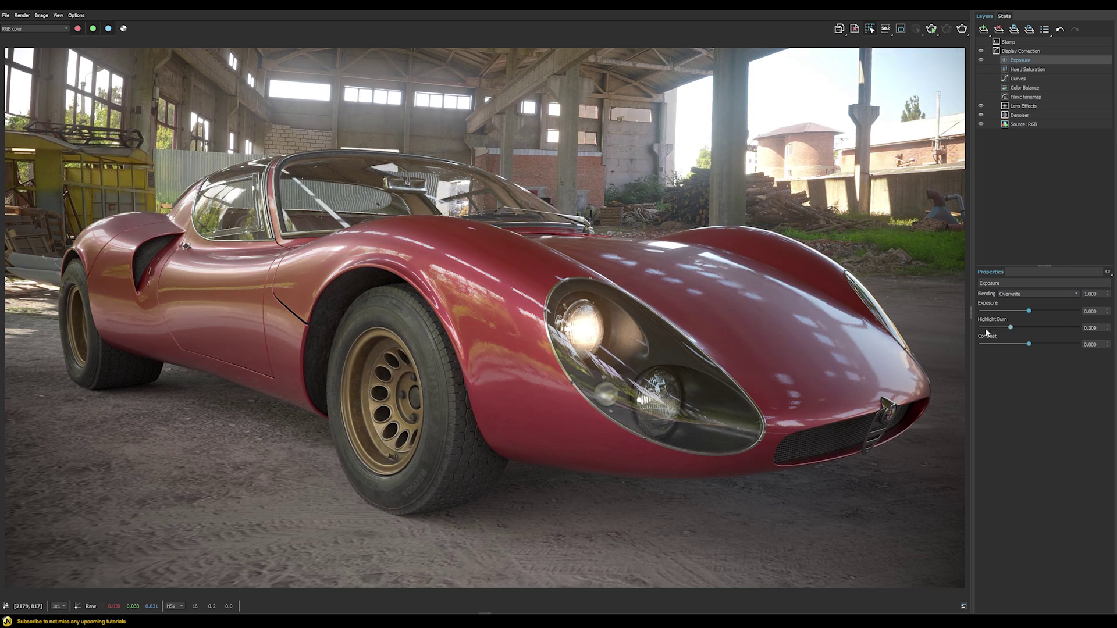
# - Add a Curves correction layer directly beneath Display Correction, above the Exposure layer
pyautogui.click(1016, 51)
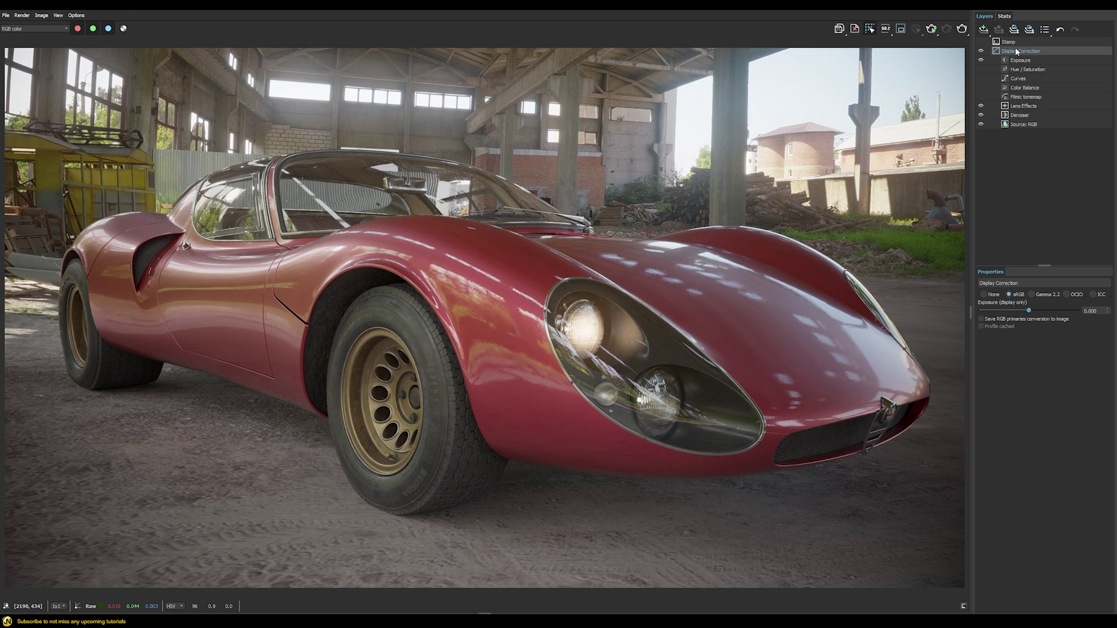
pyautogui.rightClick(1016, 51)
pyautogui.moveTo(1028, 105)
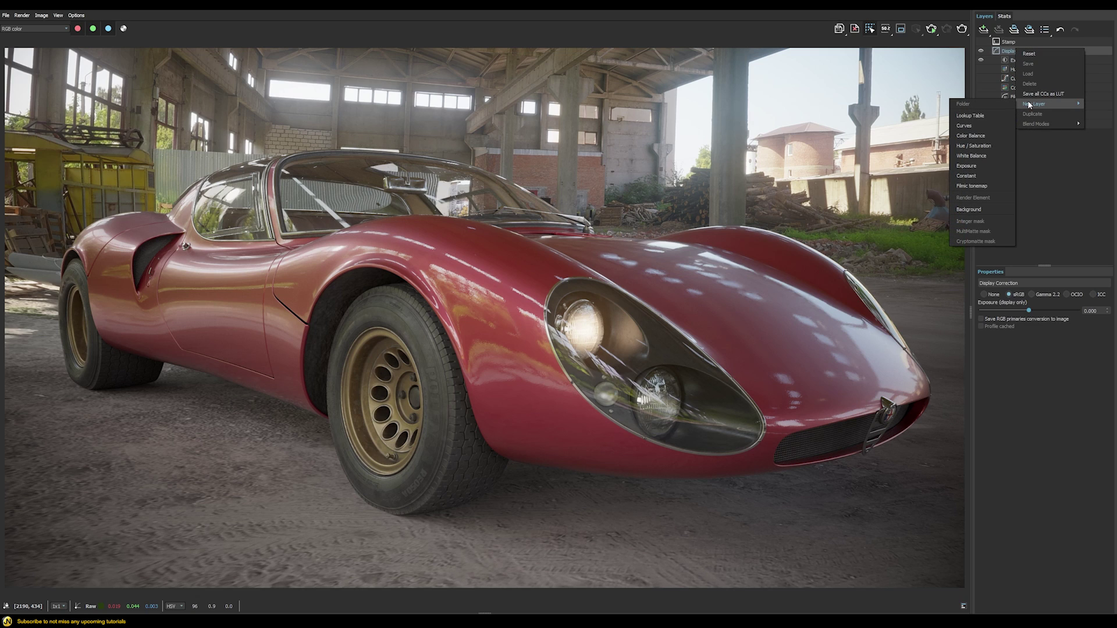
pyautogui.click(965, 125)
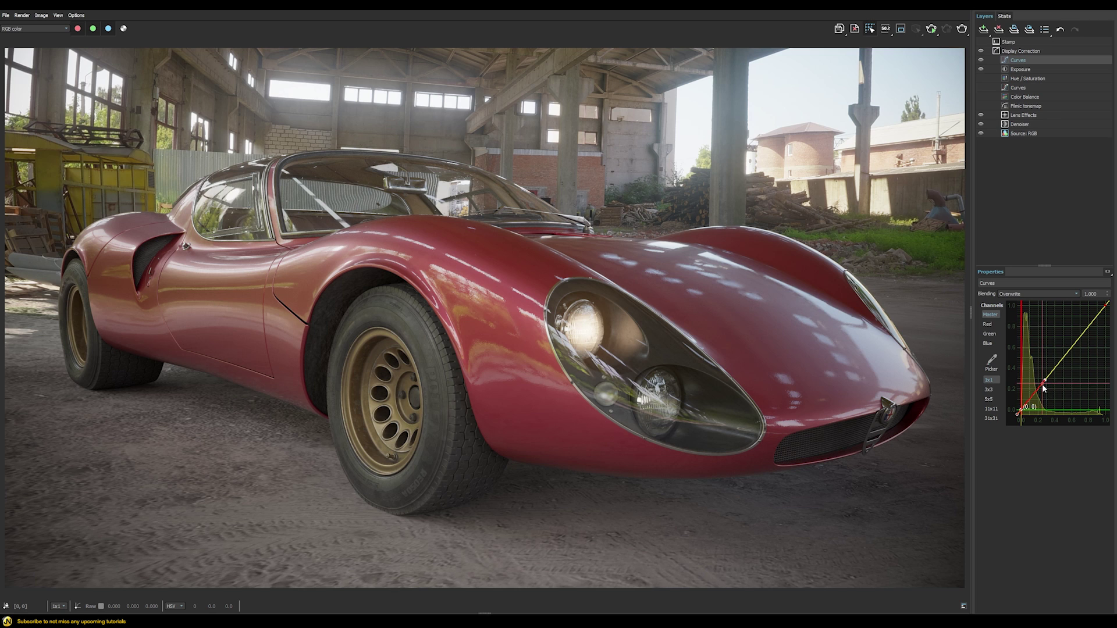
# - Shape the new Curves layer's Master curve into an S that adds contrast, and compare the image with and without it
pyautogui.moveTo(1042, 382); pyautogui.dragTo(1058, 338)
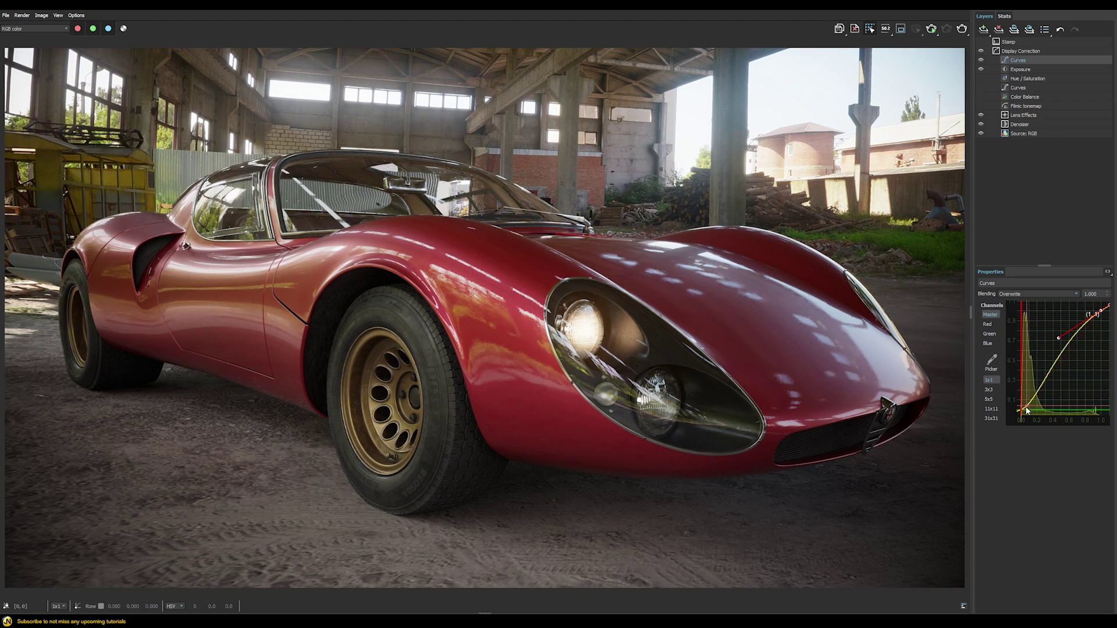
pyautogui.moveTo(1058, 339); pyautogui.dragTo(1054, 334)
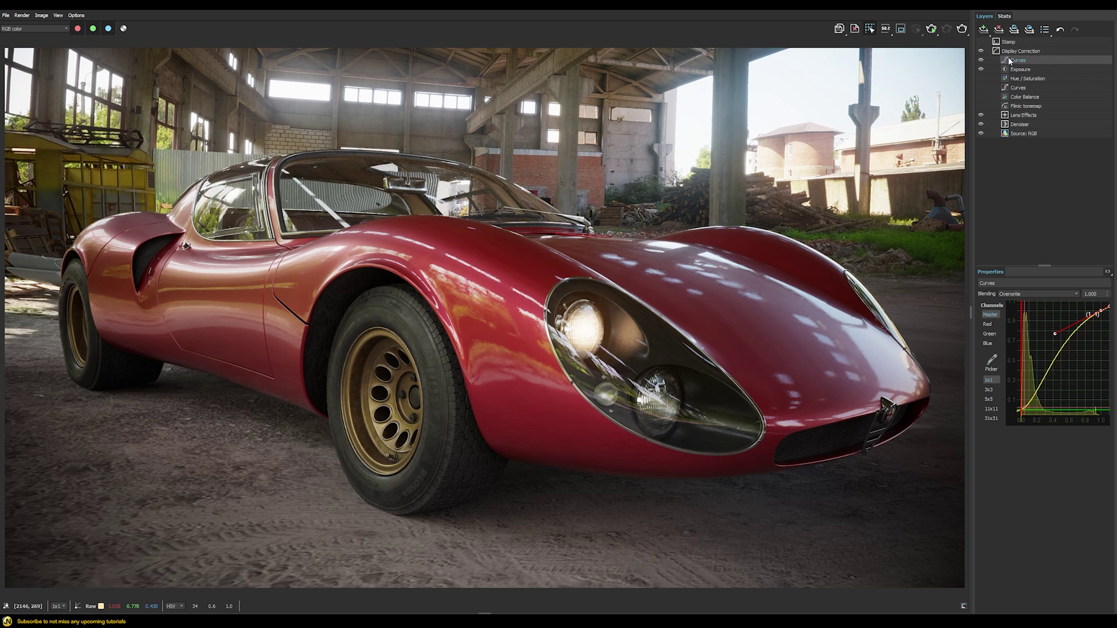
pyautogui.click(981, 60)
pyautogui.click(980, 61)
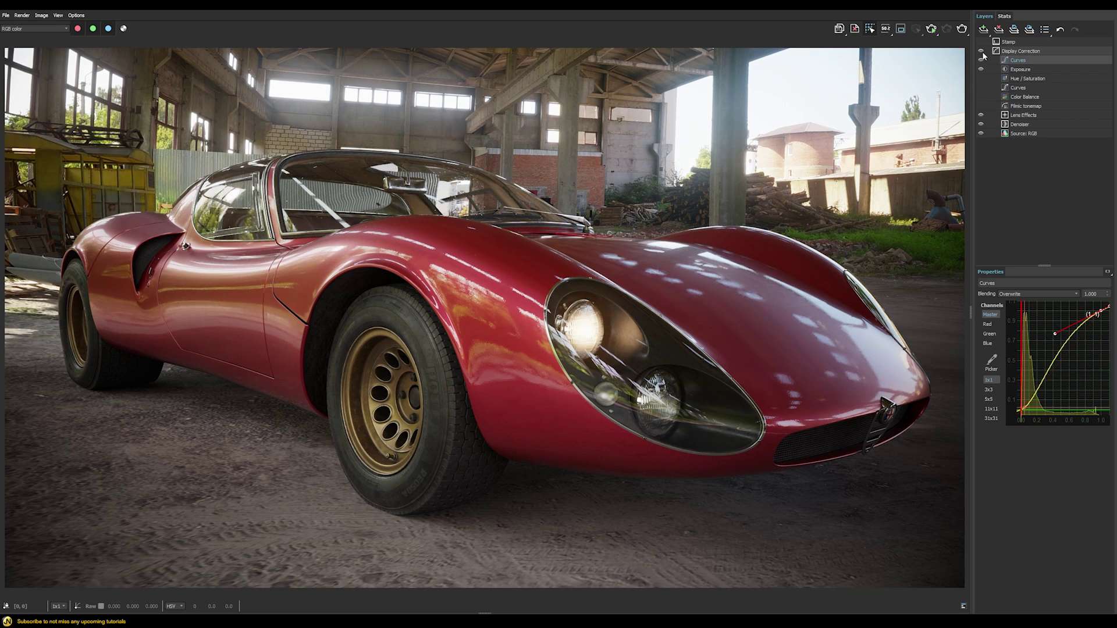
# - Add a White Balance layer directly beneath Display Correction and warm the image to a Temperature of about 7400
pyautogui.click(1014, 50)
pyautogui.rightClick(1015, 50)
pyautogui.moveTo(1033, 105)
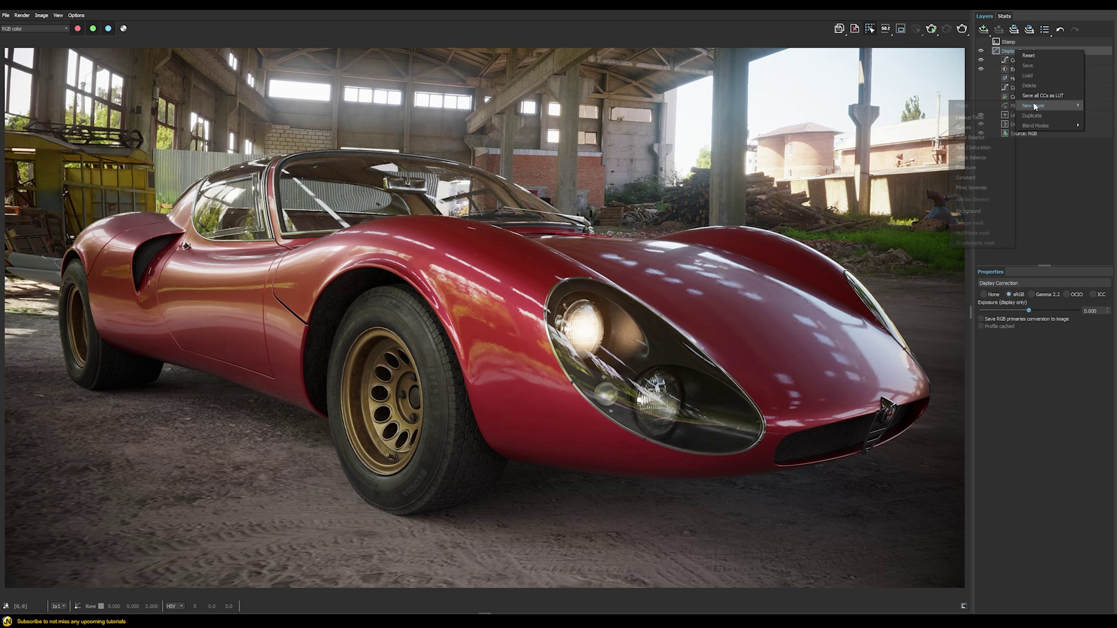
pyautogui.click(983, 158)
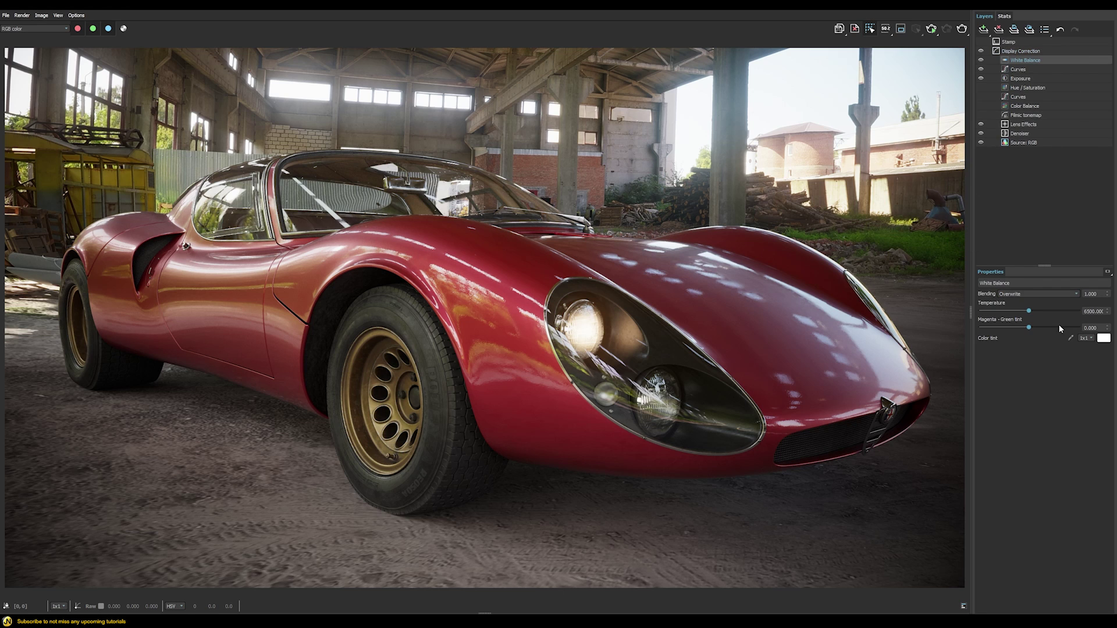
pyautogui.moveTo(1030, 312); pyautogui.dragTo(1042, 313)
# - Add a Hue/Saturation layer directly beneath Display Correction and set its Saturation to about 0.09
pyautogui.click(1014, 44)
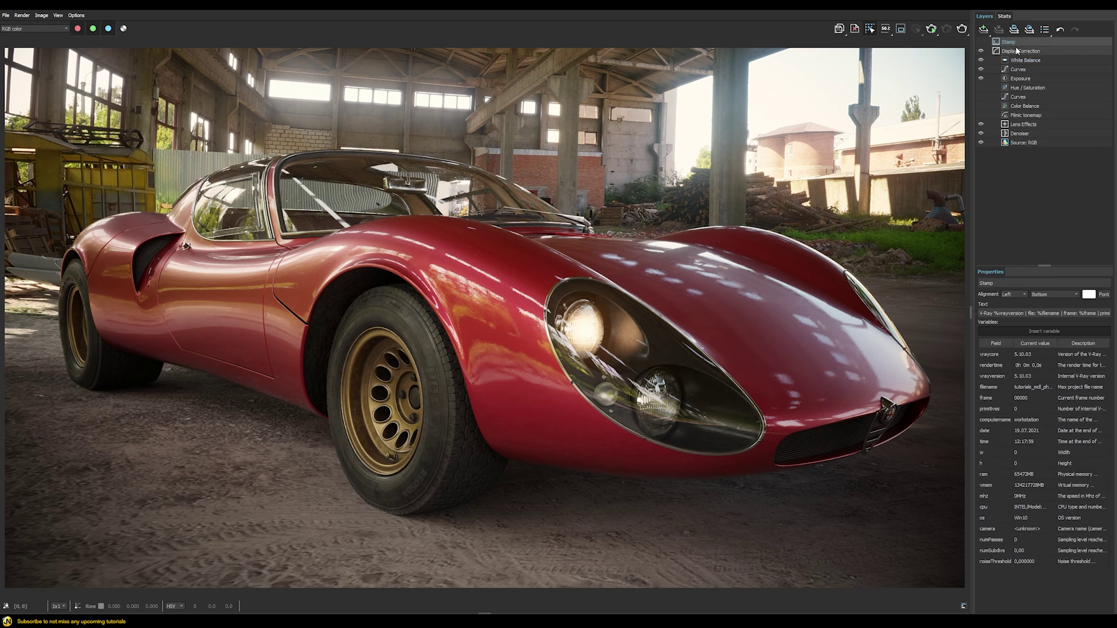
pyautogui.click(1014, 51)
pyautogui.rightClick(1015, 51)
pyautogui.moveTo(1035, 105)
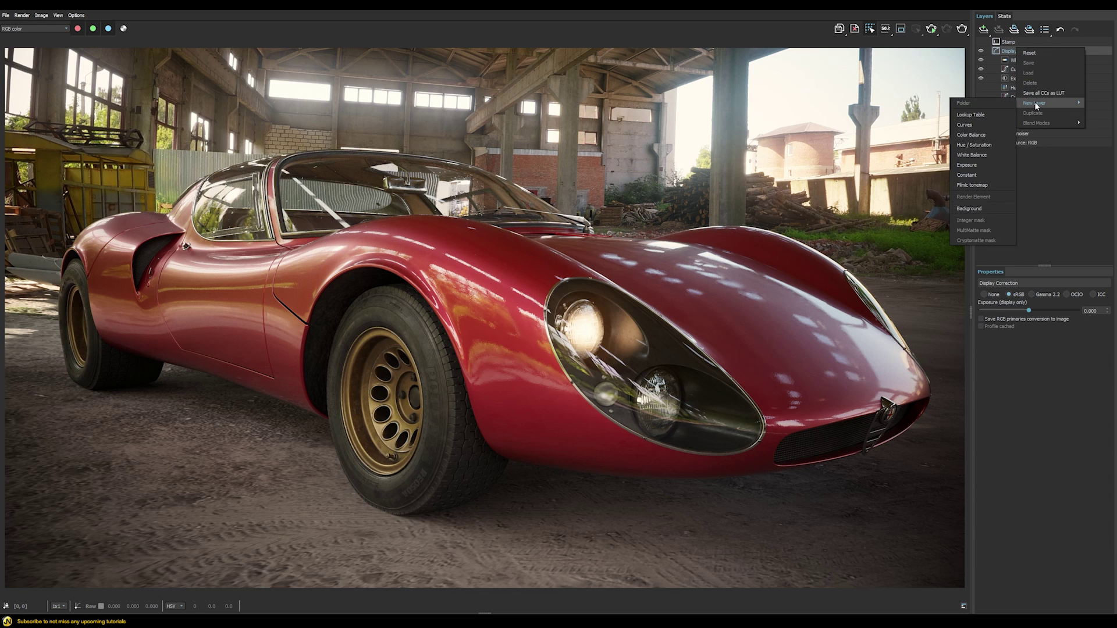
pyautogui.click(986, 145)
pyautogui.click(1034, 328)
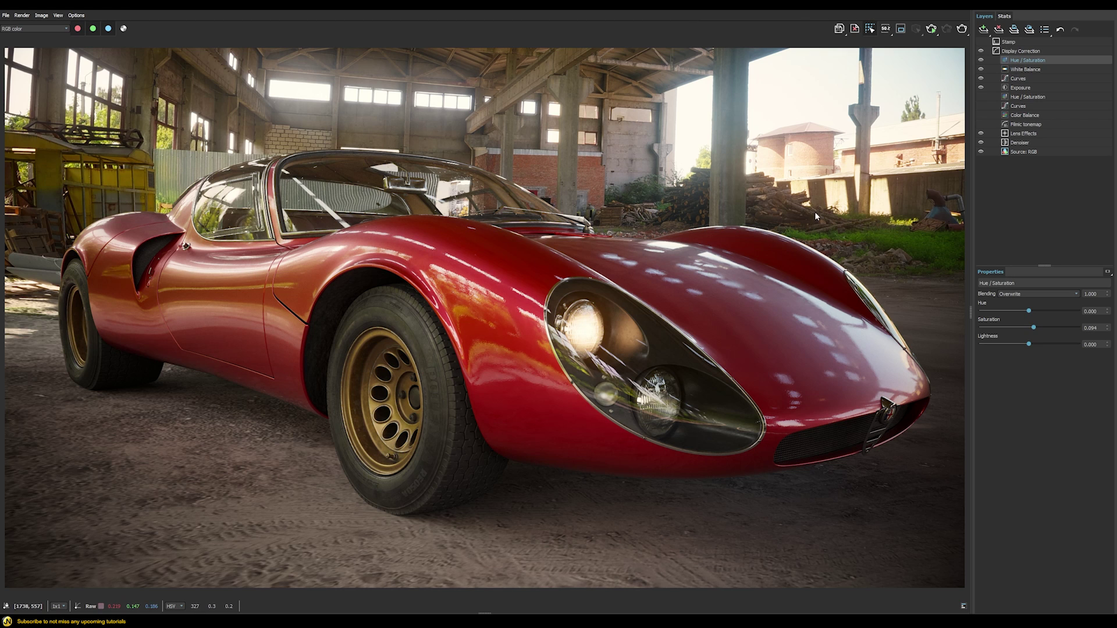
# - Compare the render before and after by hiding the Hue/Saturation, White Balance, Curves and Exposure layers and showing them again
pyautogui.click(980, 61)
pyautogui.click(980, 78)
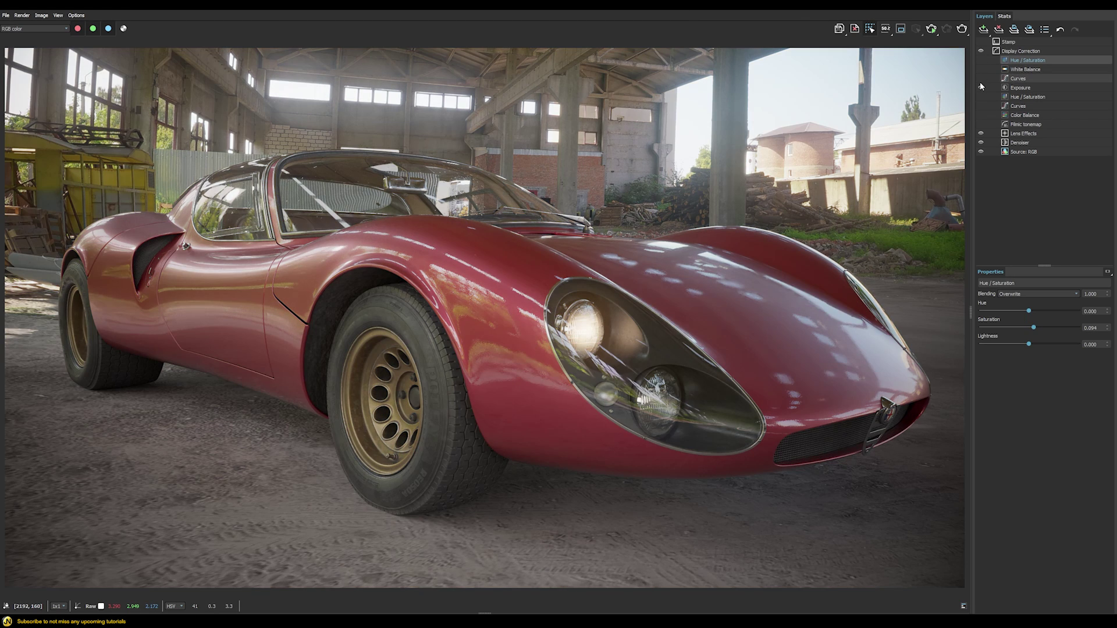
pyautogui.click(979, 87)
pyautogui.click(980, 88)
pyautogui.click(980, 79)
pyautogui.click(980, 69)
pyautogui.click(980, 61)
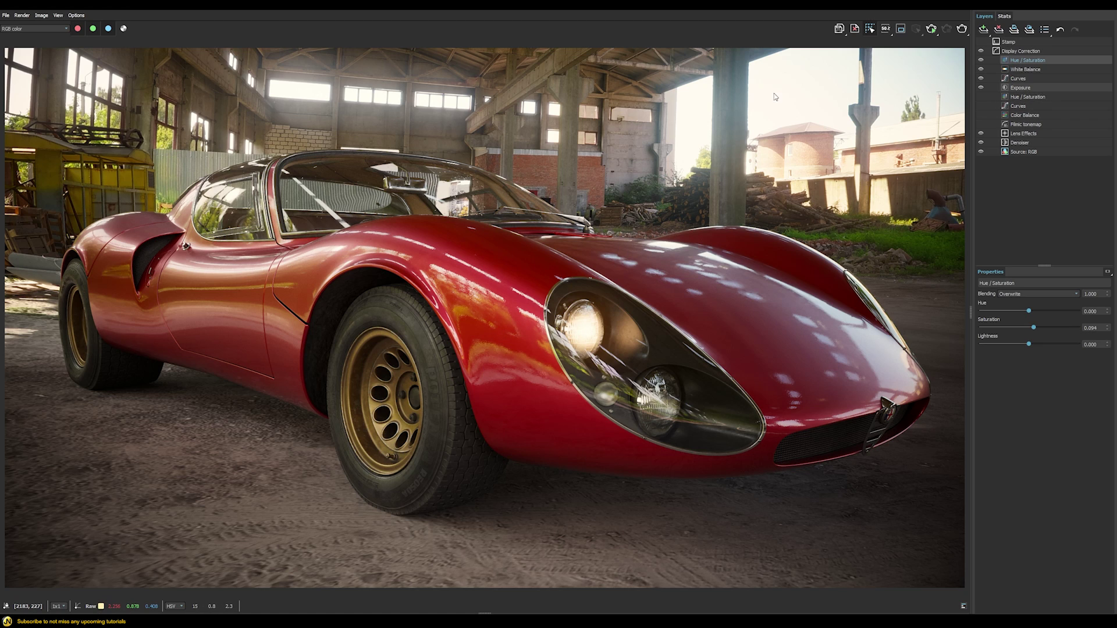
# - Hide the Exposure layer that holds the Highlight Burn correction
pyautogui.click(1030, 87)
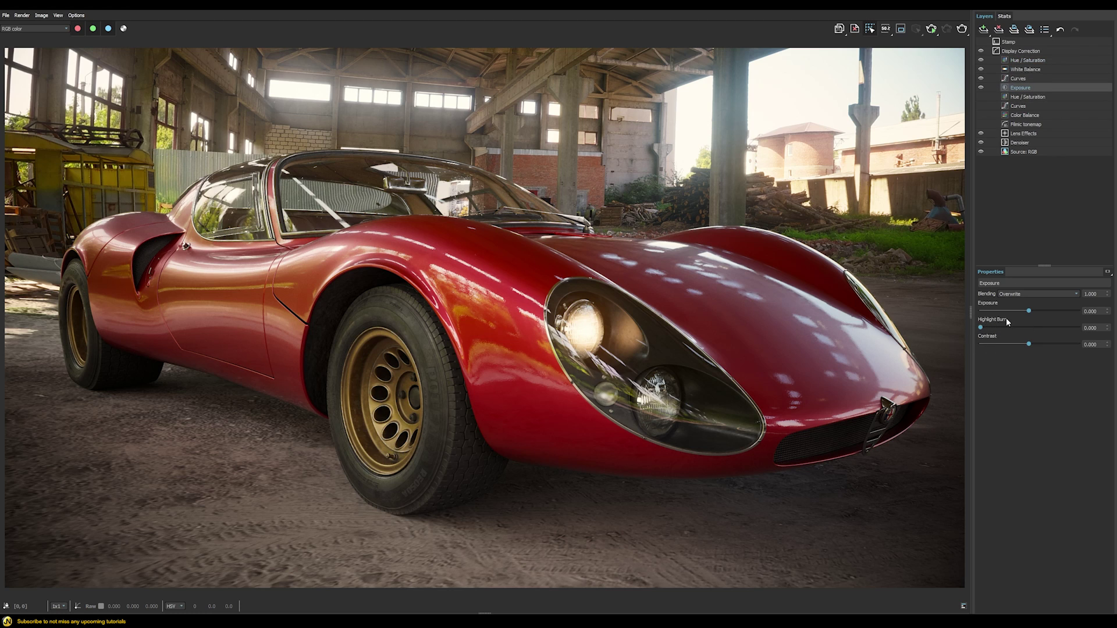
pyautogui.click(980, 87)
# - Examine the settings of the remaining visible Curves, White Balance and Hue/Saturation layers
pyautogui.click(1018, 78)
pyautogui.click(1028, 60)
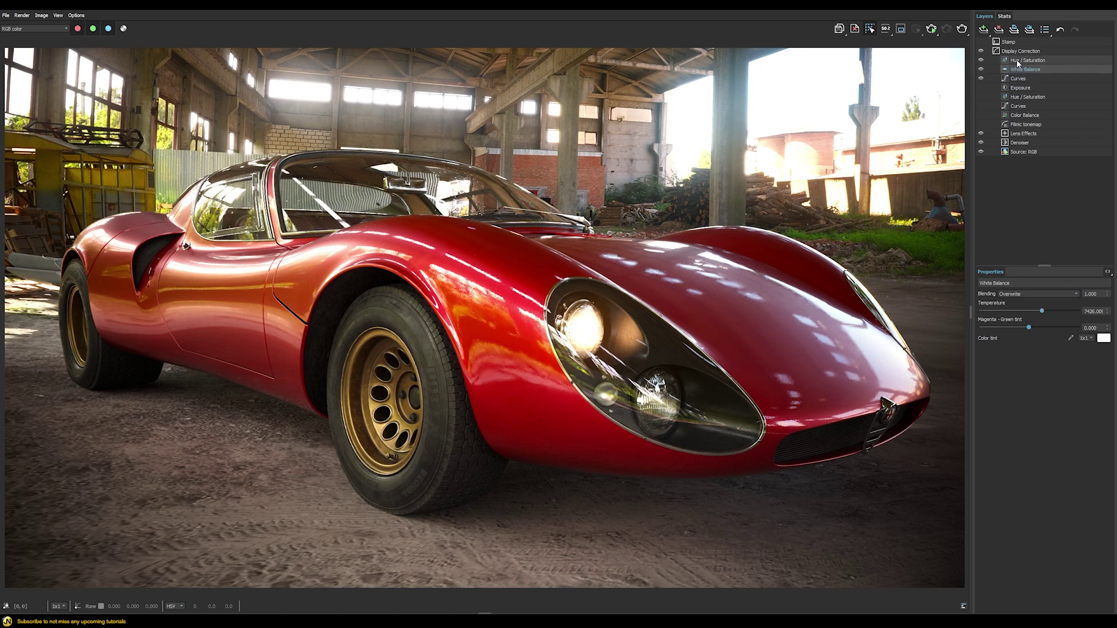
pyautogui.click(1020, 70)
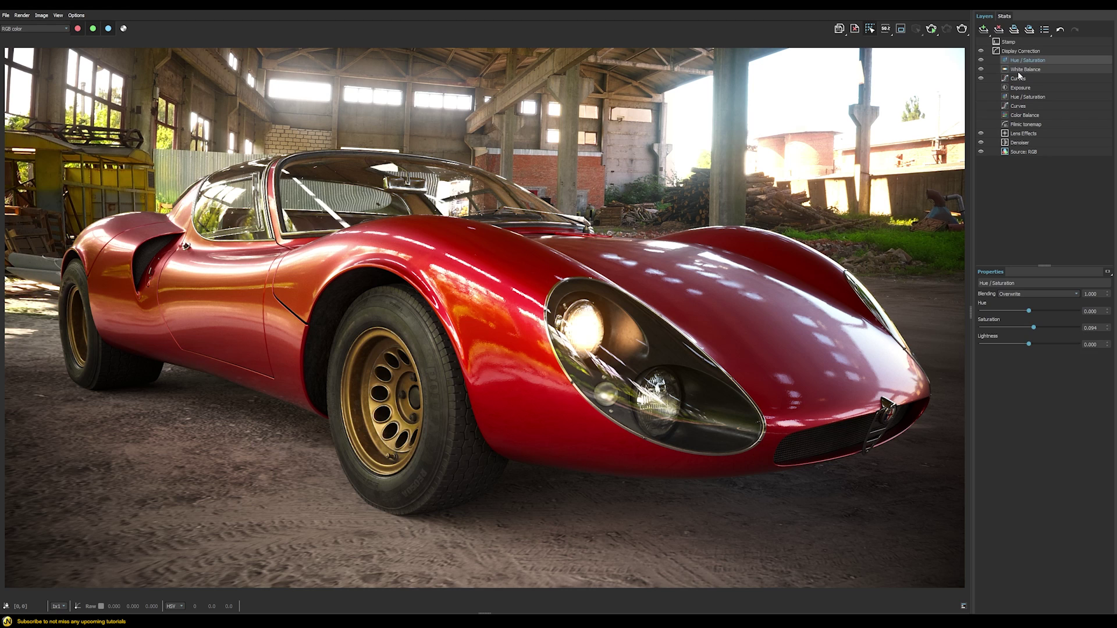
pyautogui.click(1021, 78)
pyautogui.click(1021, 70)
pyautogui.click(1024, 60)
pyautogui.click(1022, 70)
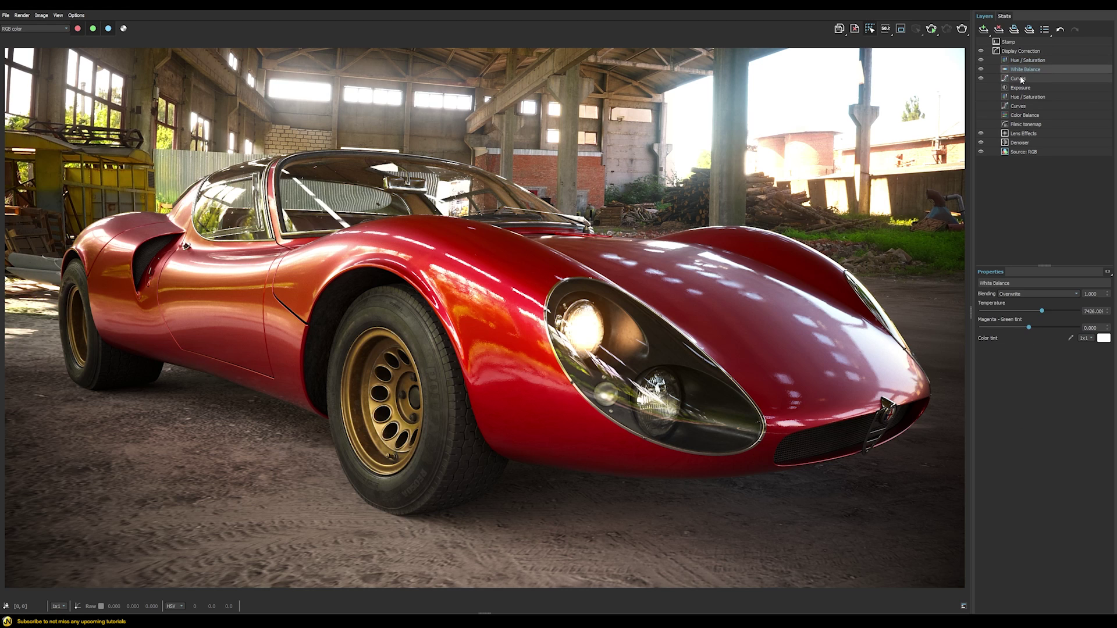
pyautogui.click(1021, 78)
pyautogui.click(1024, 61)
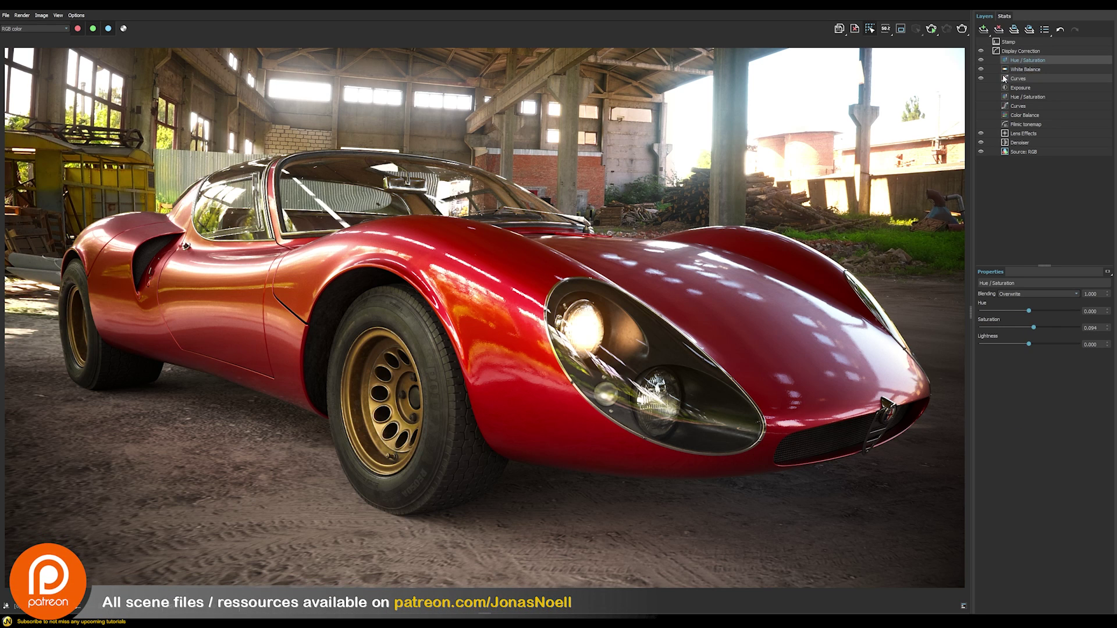
# - Save all color corrections as a LUT on the Desktop, replacing the existing lut.cube file
pyautogui.click(1020, 51)
pyautogui.rightClick(1017, 52)
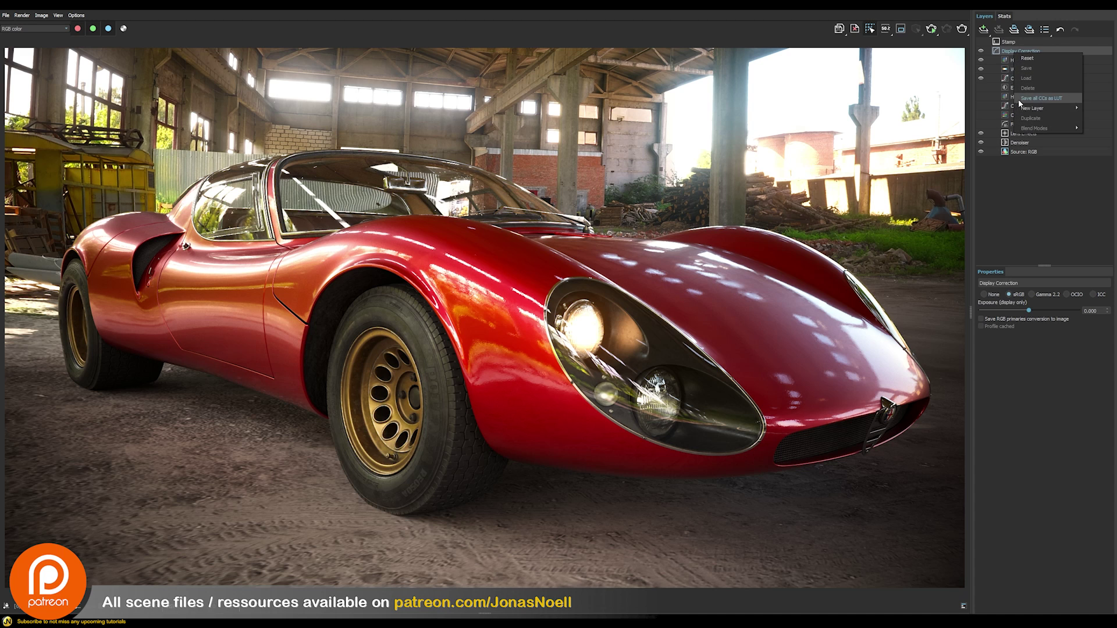
pyautogui.click(1026, 99)
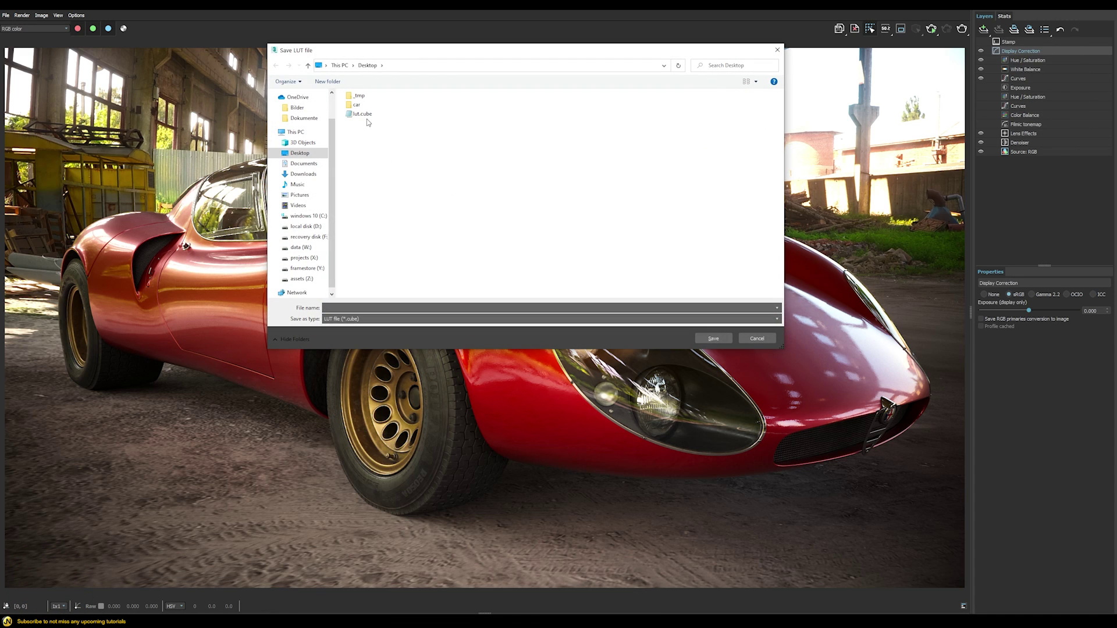
pyautogui.click(361, 114)
pyautogui.doubleClick(362, 114)
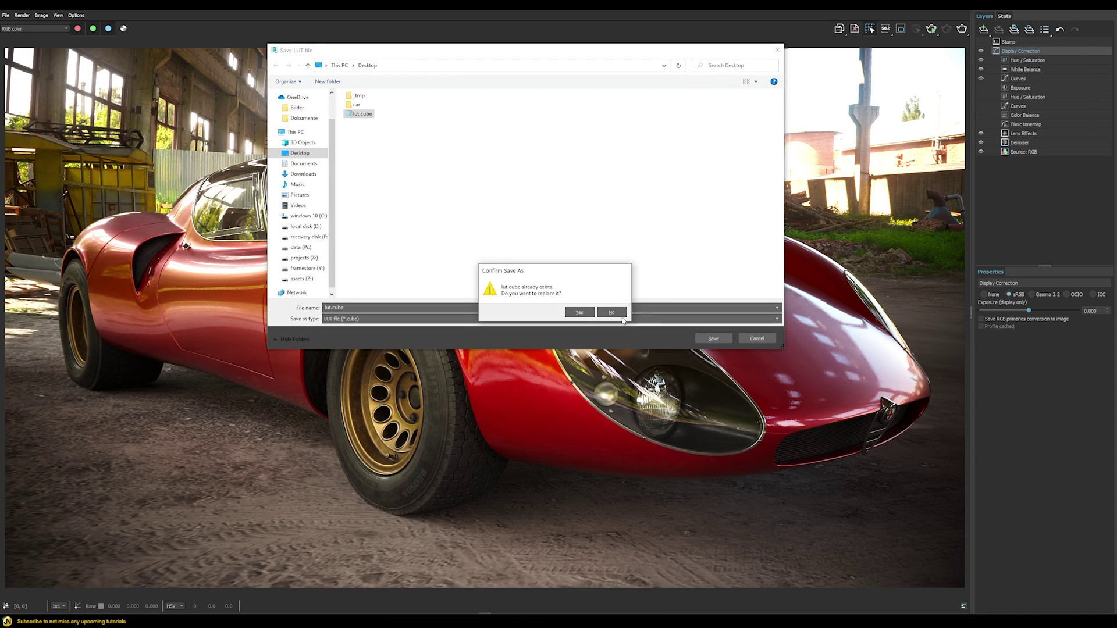
pyautogui.click(582, 312)
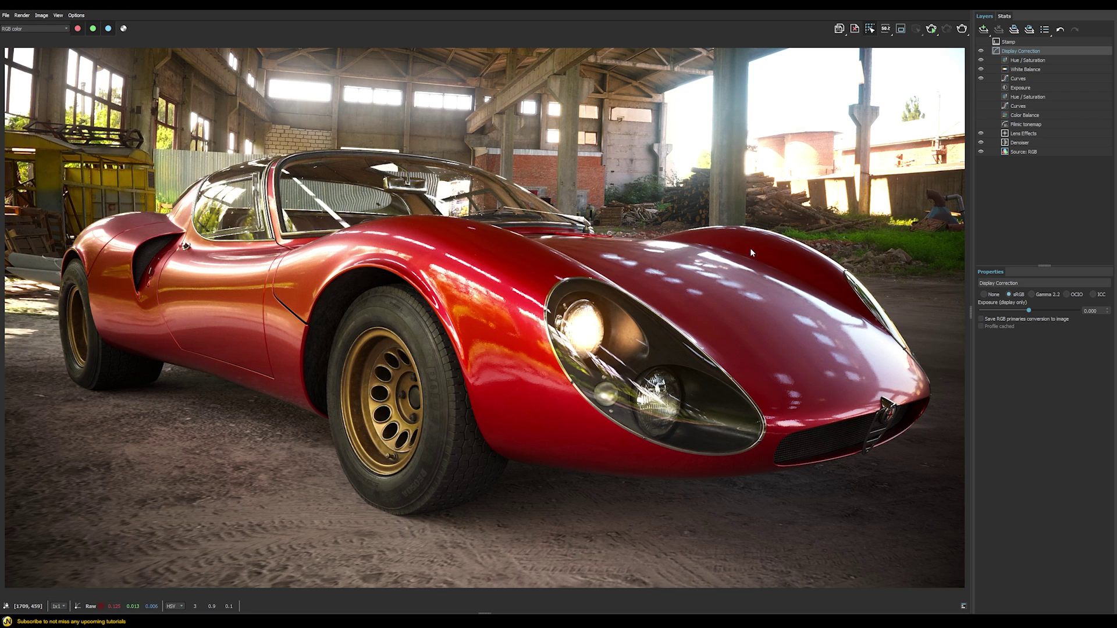
# - Show the Exposure layer again and copy the corrected render into a new Photoshop document for reference
pyautogui.click(981, 87)
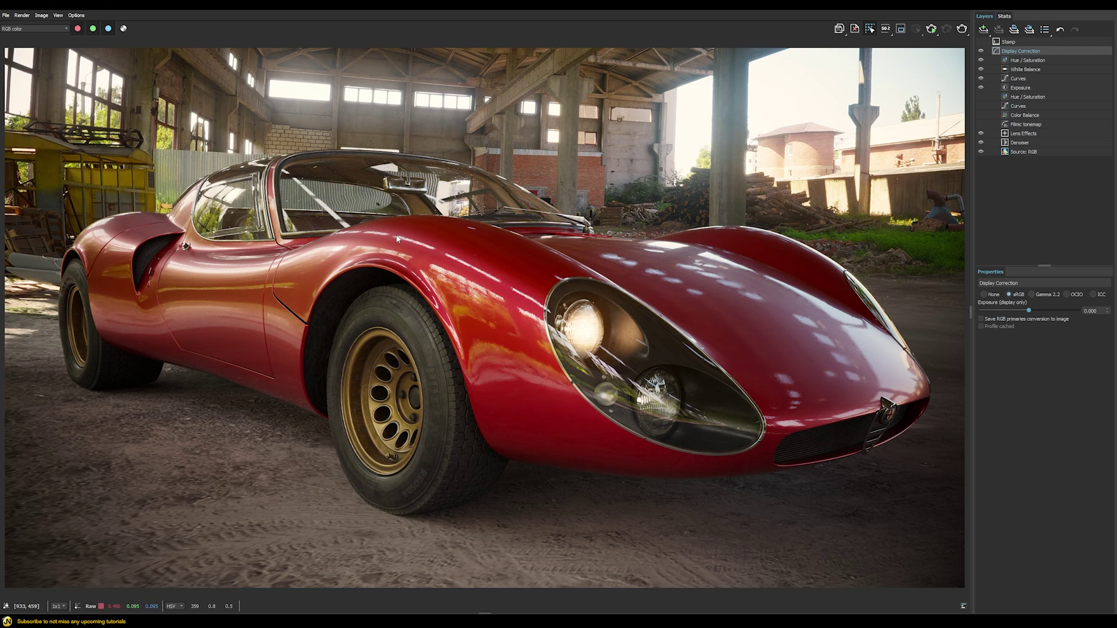
pyautogui.click(43, 17)
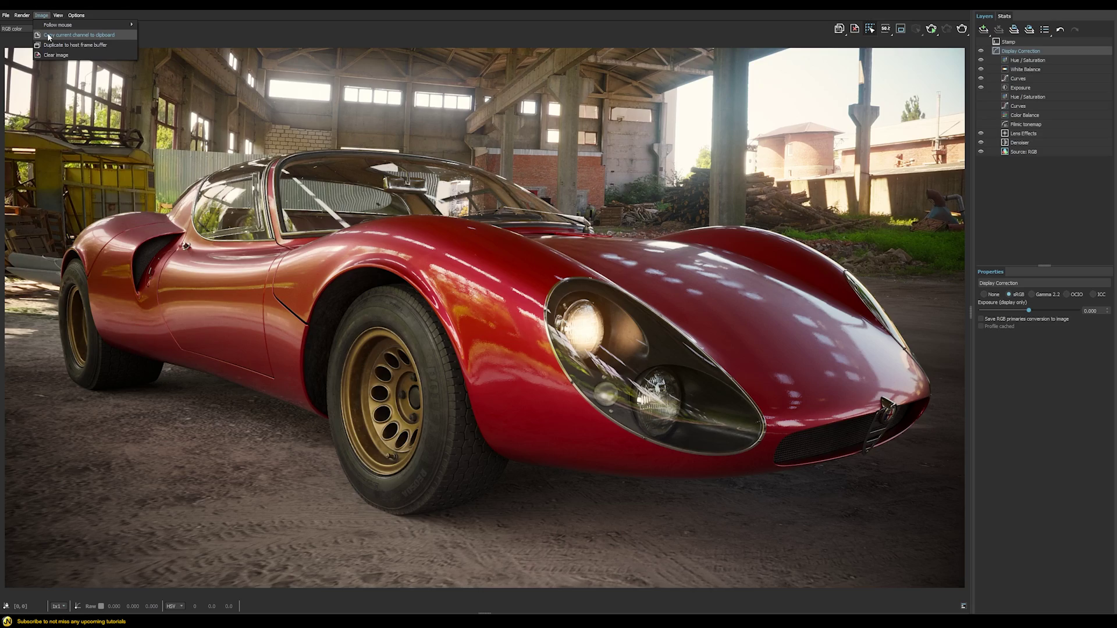
pyautogui.click(48, 35)
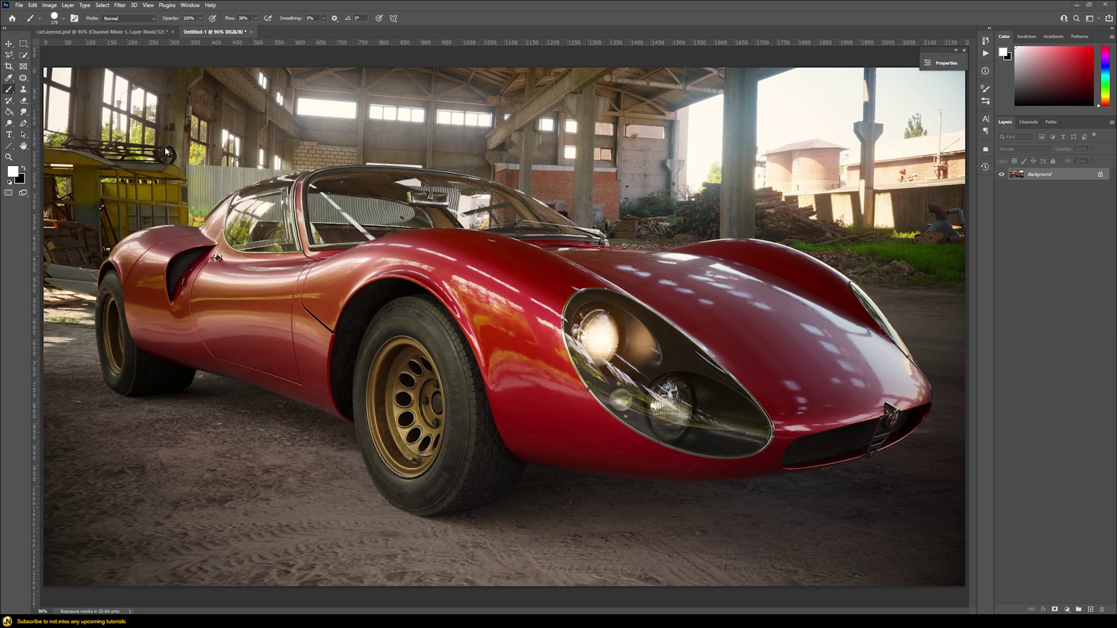
# - Add a Color Lookup adjustment layer above the Channel Mixer in carLayered.psd and load lut.cube as its 3DLUT file
pyautogui.click(106, 30)
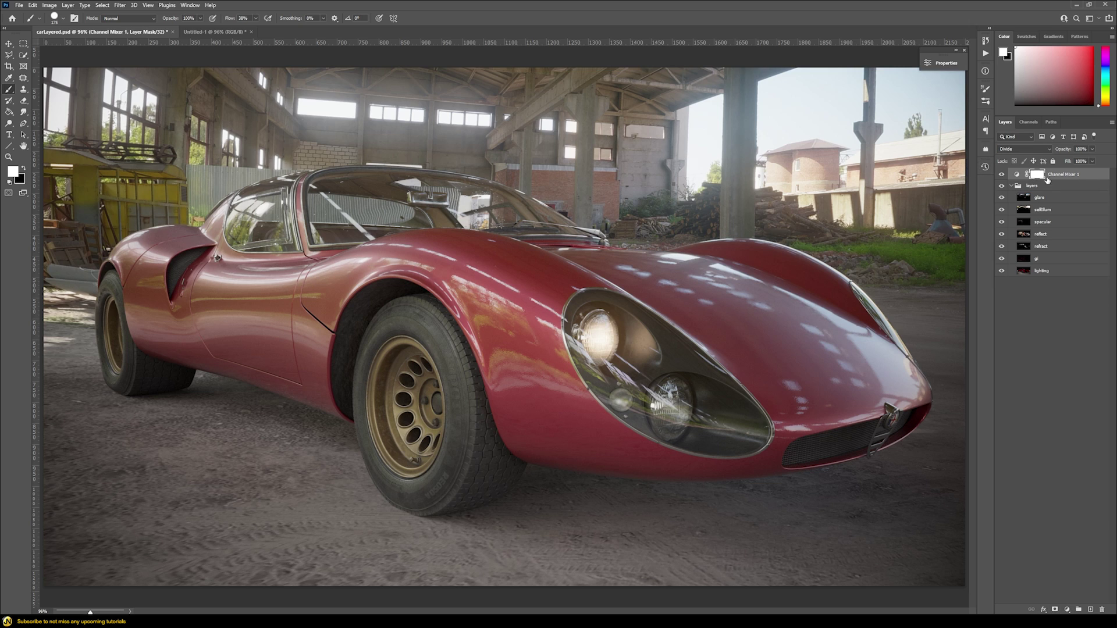
pyautogui.click(1067, 609)
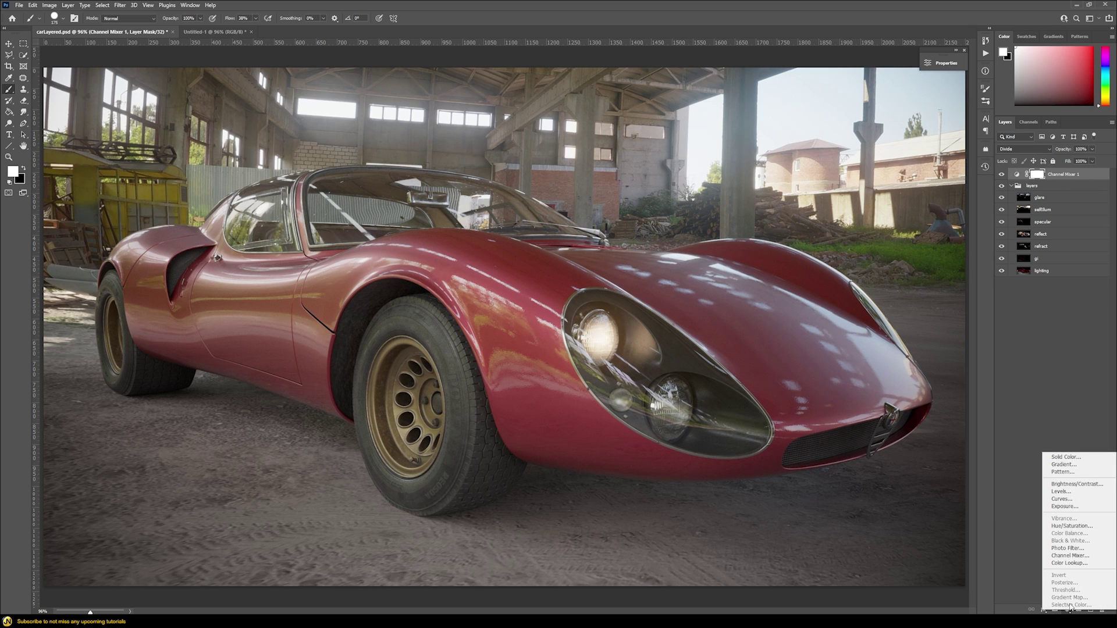
pyautogui.click(1069, 563)
pyautogui.click(836, 89)
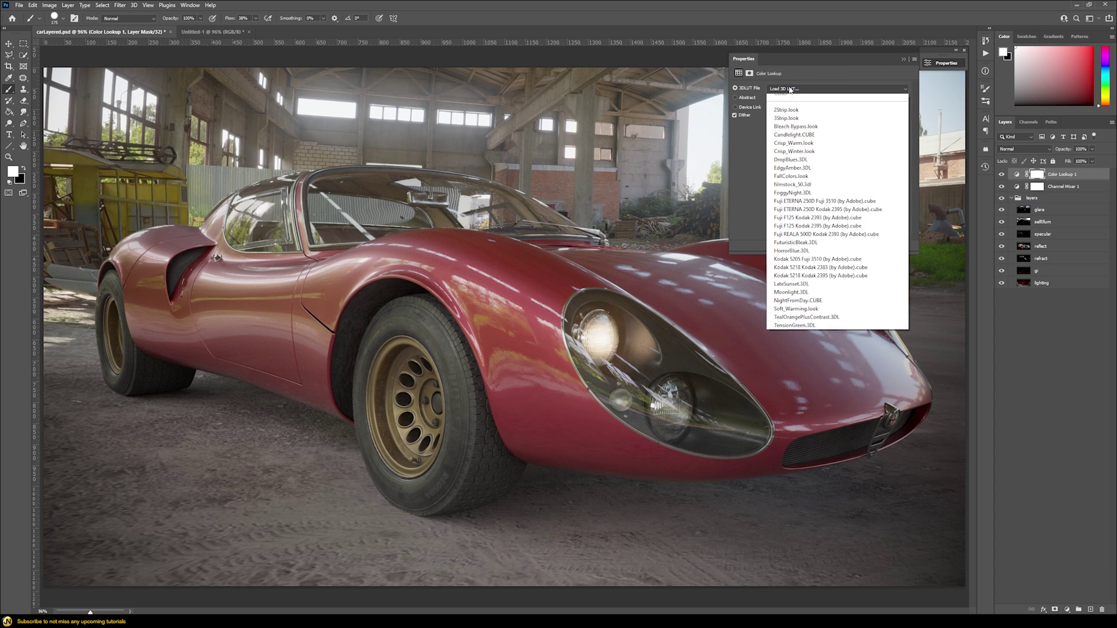
pyautogui.scroll(1, 791, 96)
pyautogui.click(782, 95)
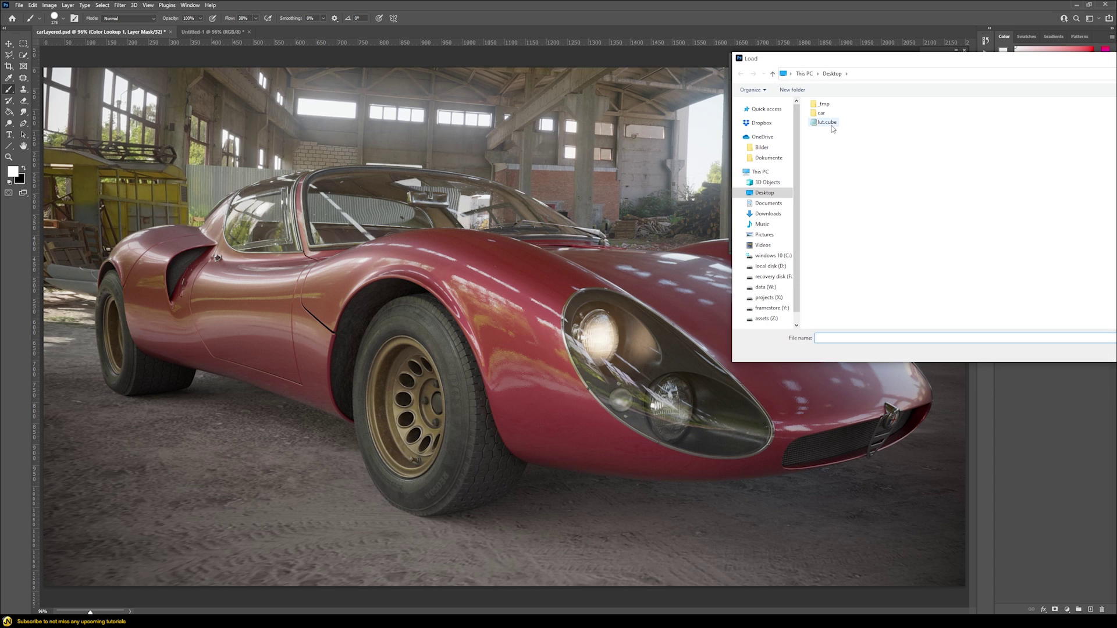
pyautogui.doubleClick(827, 122)
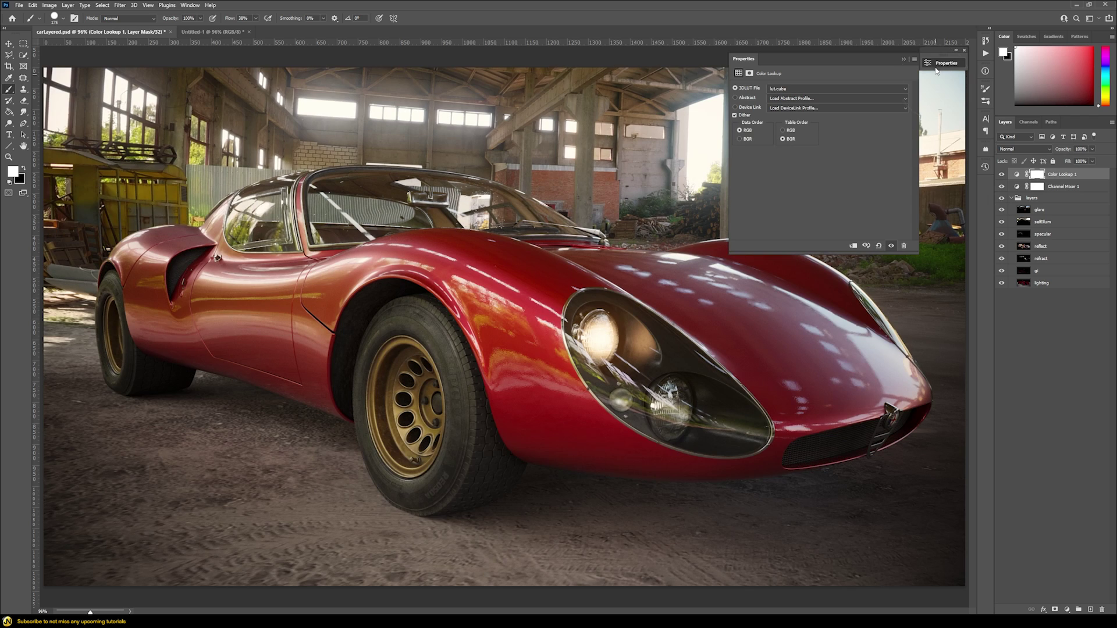
pyautogui.click(903, 58)
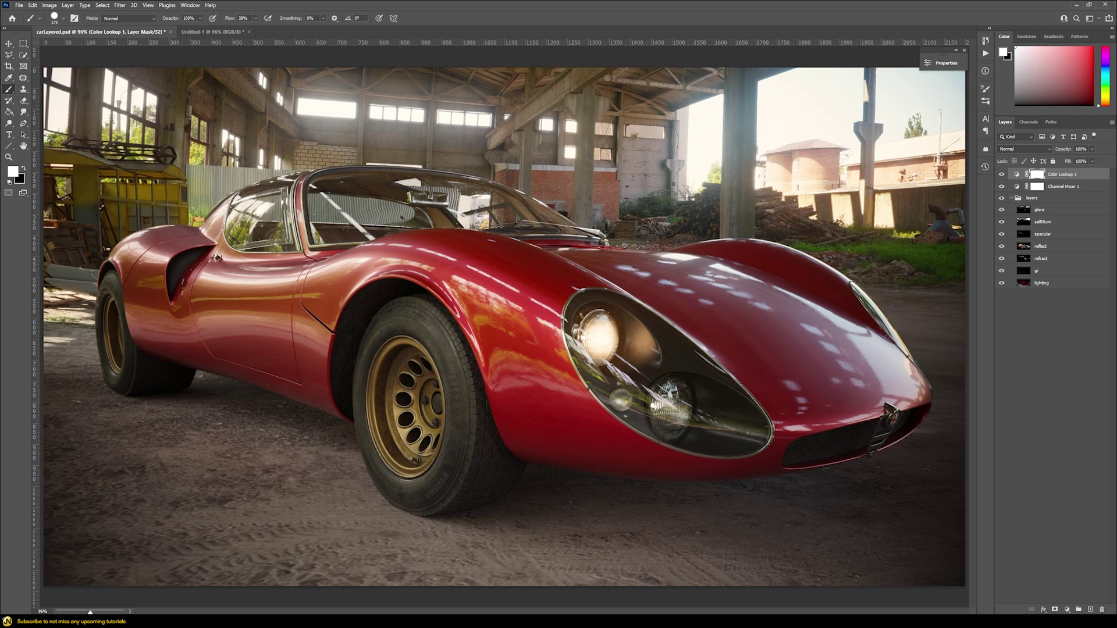
# - Compare the rebuilt carLayered.psd with the reference render in Untitled-1 by alternating between both documents
pyautogui.click(205, 32)
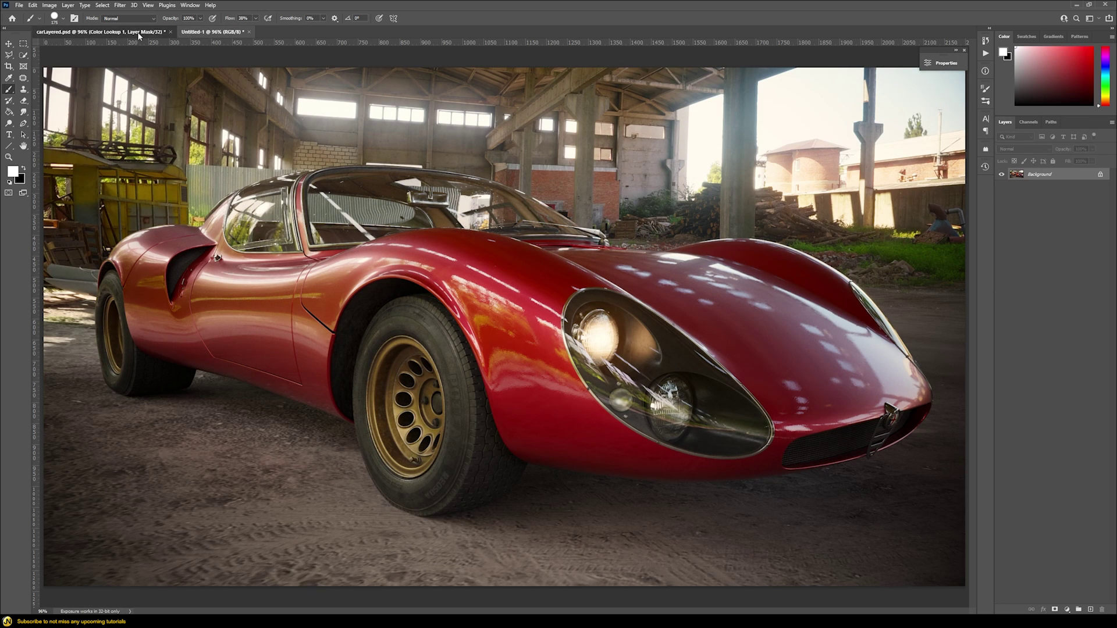
pyautogui.click(202, 32)
pyautogui.click(142, 33)
pyautogui.click(200, 31)
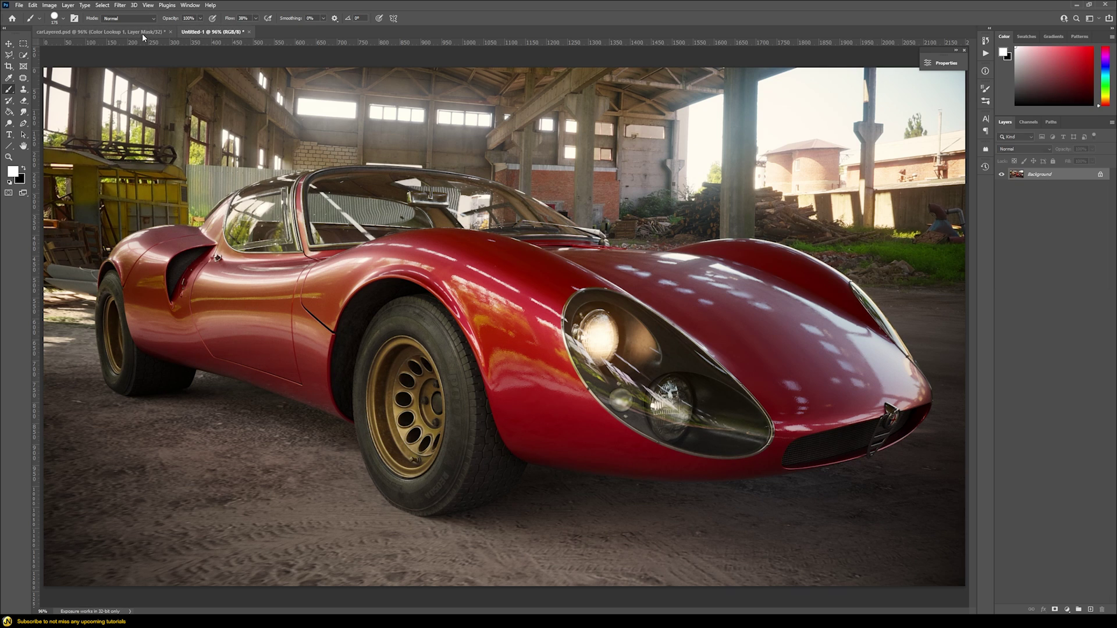
pyautogui.click(142, 33)
pyautogui.click(192, 33)
pyautogui.click(142, 33)
pyautogui.click(200, 32)
pyautogui.click(145, 33)
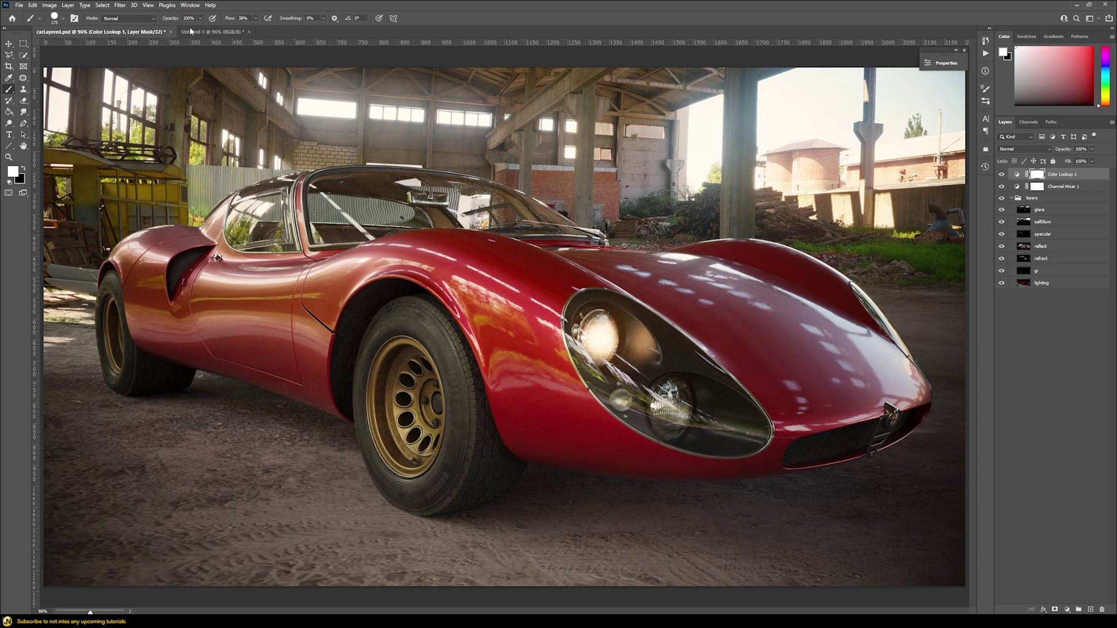
pyautogui.click(200, 31)
pyautogui.click(145, 32)
pyautogui.click(200, 32)
pyautogui.click(145, 32)
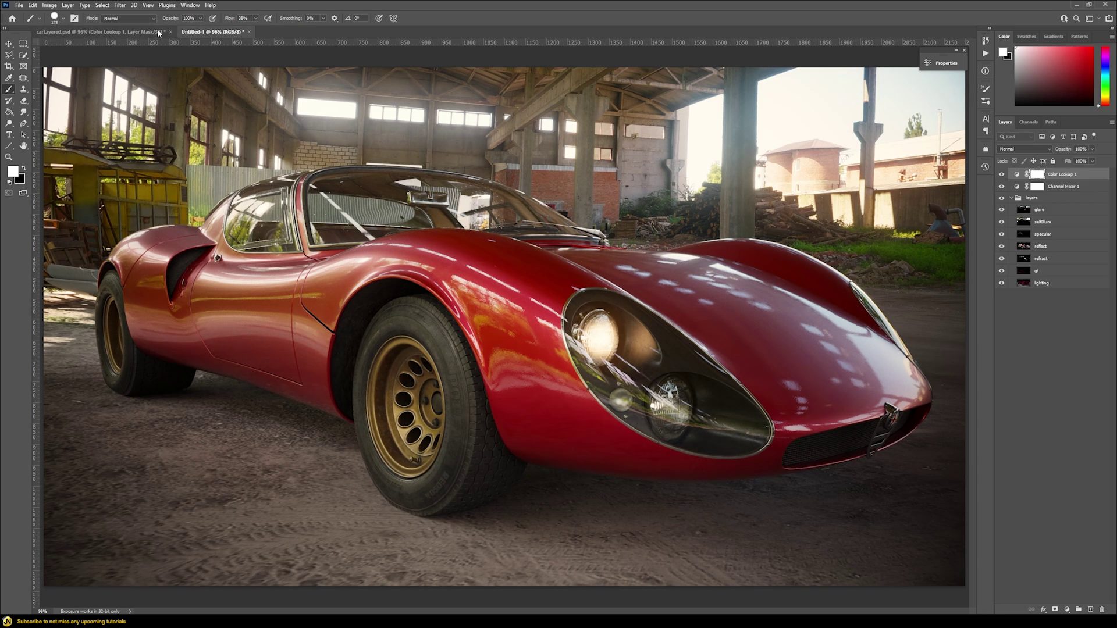
pyautogui.click(200, 31)
pyautogui.click(145, 32)
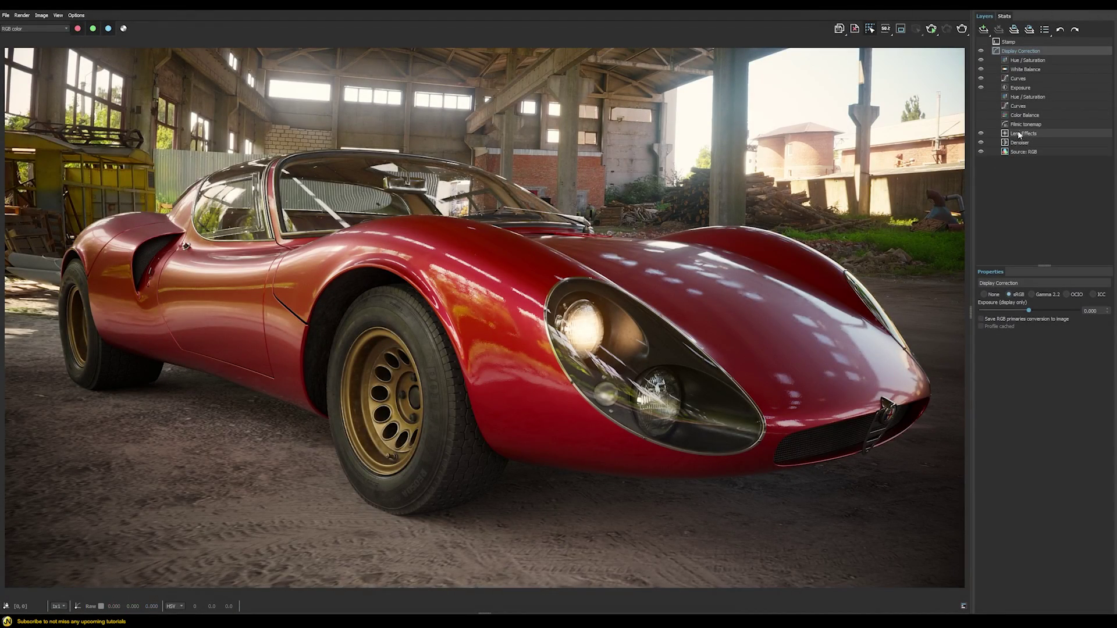
# - In the V-Ray Frame Buffer, delete the visible Hue/Saturation, White Balance, Curves and Exposure layers
pyautogui.click(1022, 88)
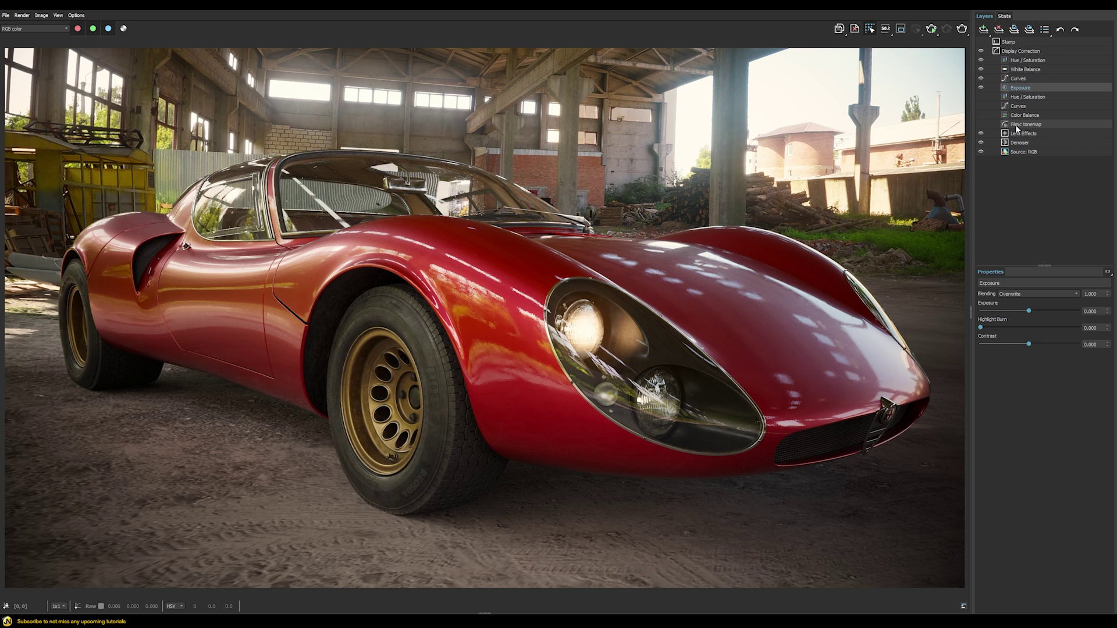
pyautogui.keyDown('shift'); pyautogui.click(1028, 61); pyautogui.keyUp('shift')
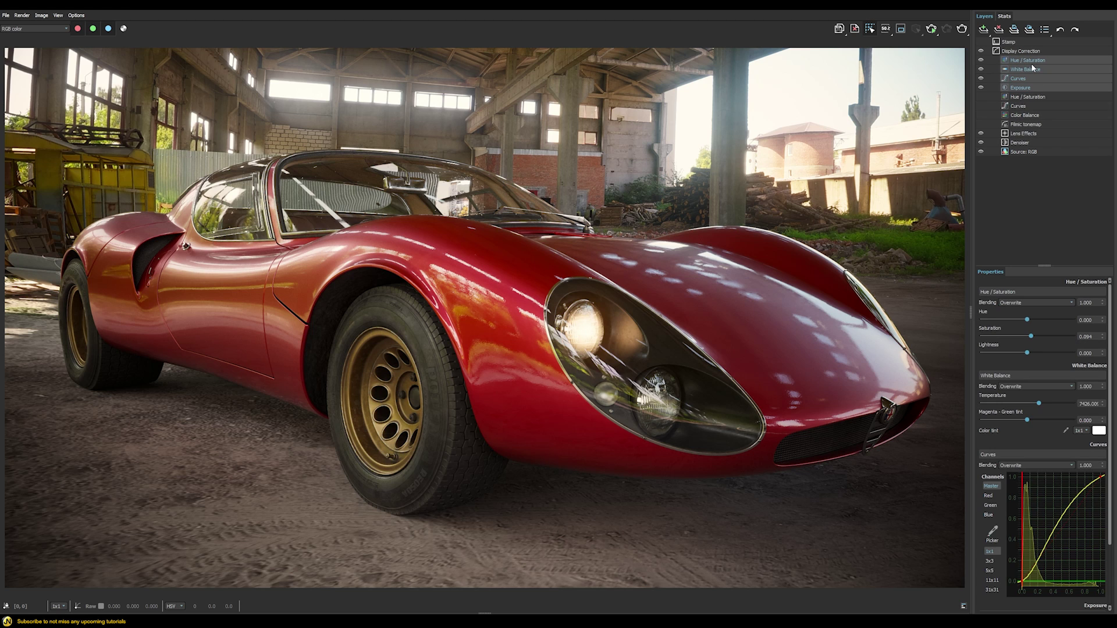
pyautogui.press('Delete')
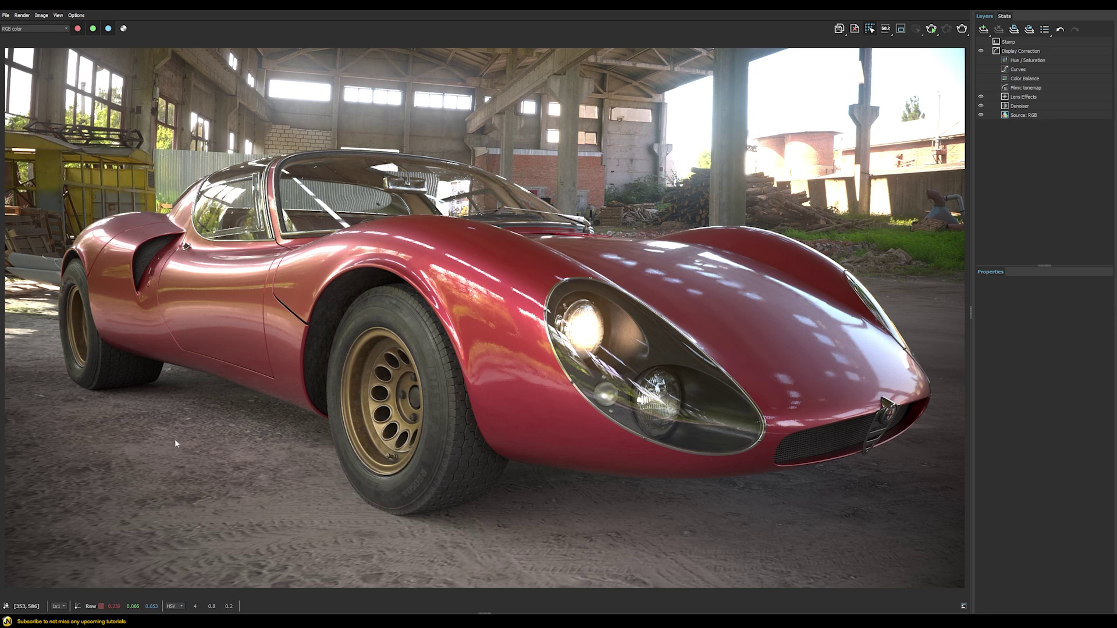
# - Show the Filmic tonemap layer, compare its AMPAS and Power curve types on the render, and hide the layer again
pyautogui.click(981, 87)
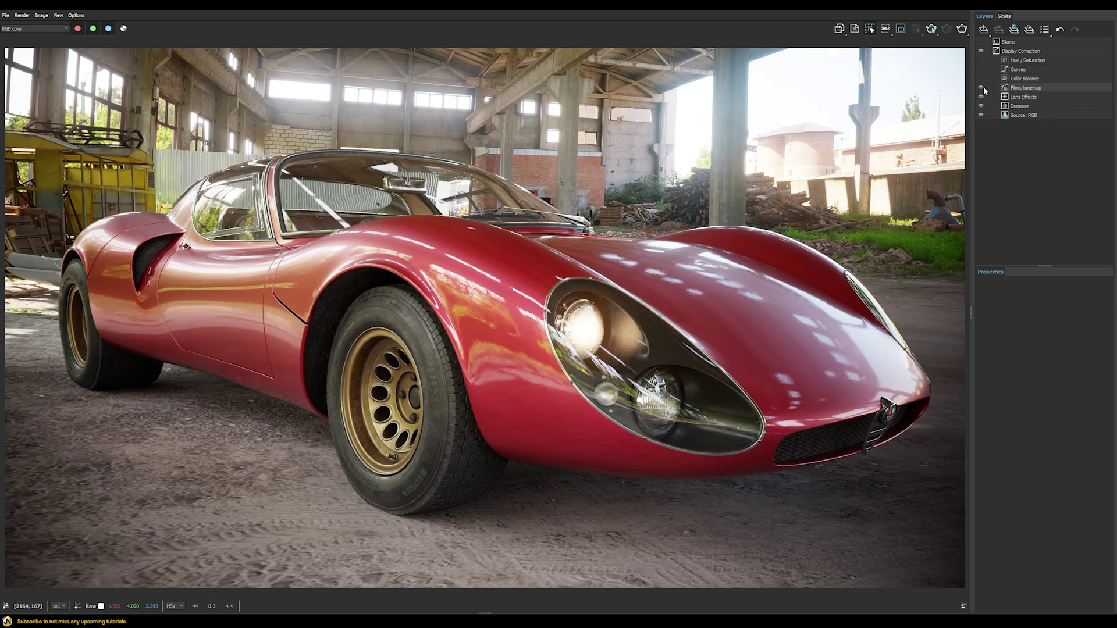
pyautogui.click(1033, 87)
pyautogui.click(1018, 313)
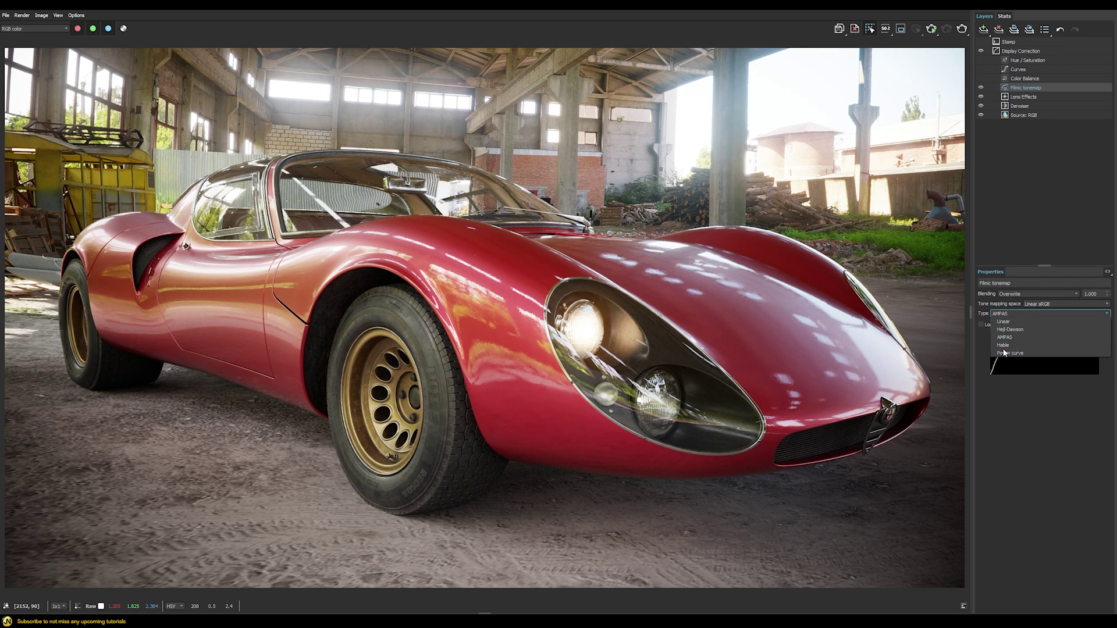
pyautogui.click(1004, 338)
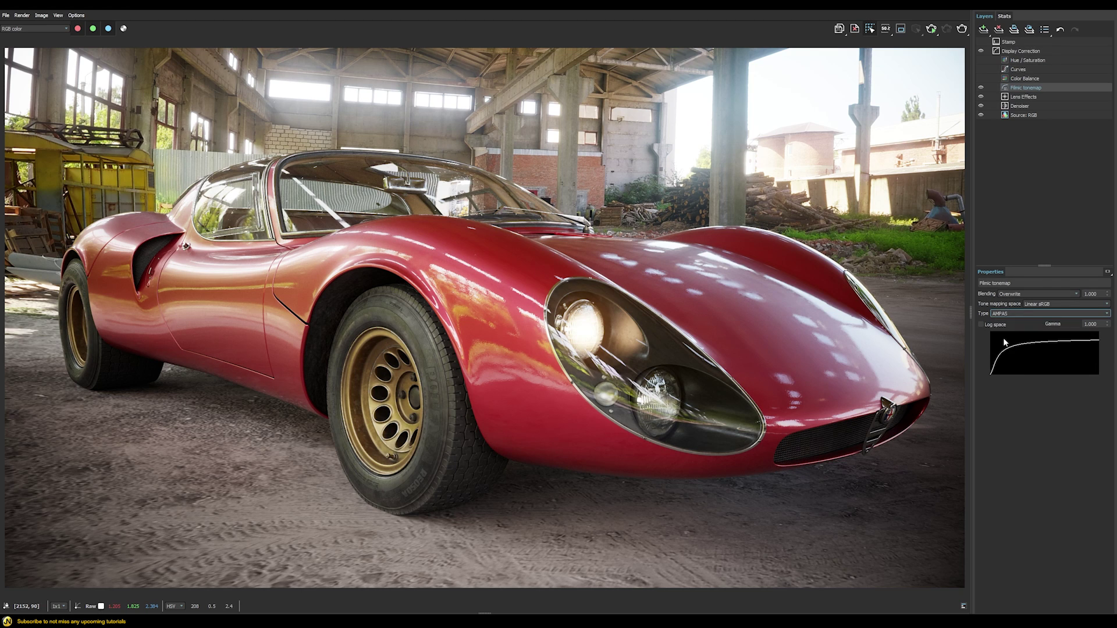
pyautogui.scroll(-1, 1004, 314)
pyautogui.scroll(-1, 1003, 314)
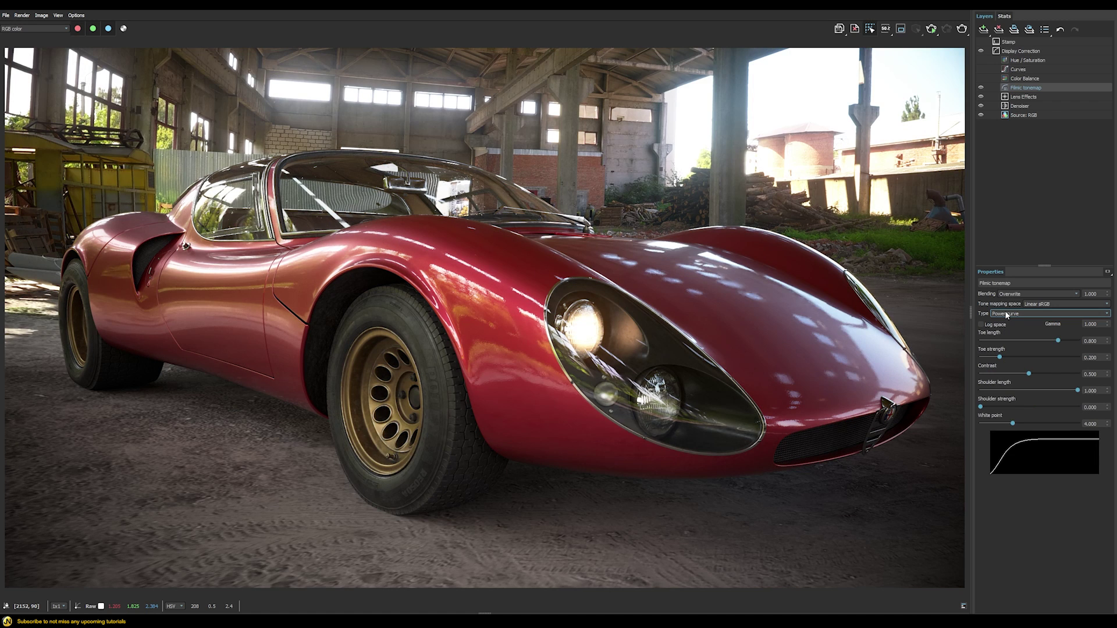
pyautogui.scroll(1, 1004, 312)
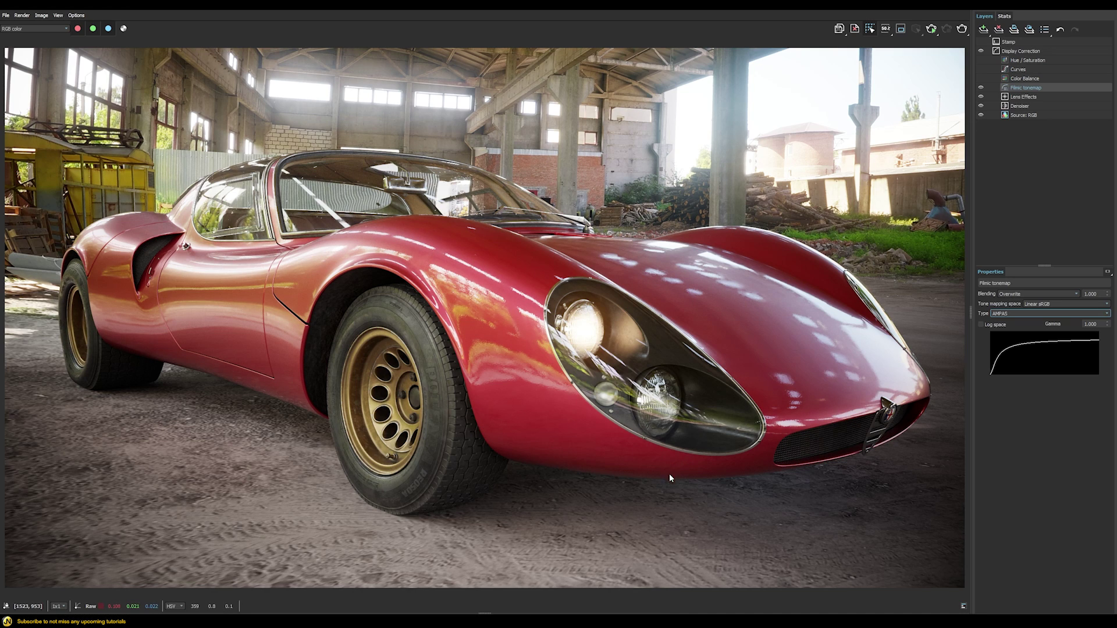
pyautogui.click(981, 88)
# - Add an Exposure layer directly beneath Display Correction and lower its Highlight Burn to 0.000
pyautogui.click(1014, 54)
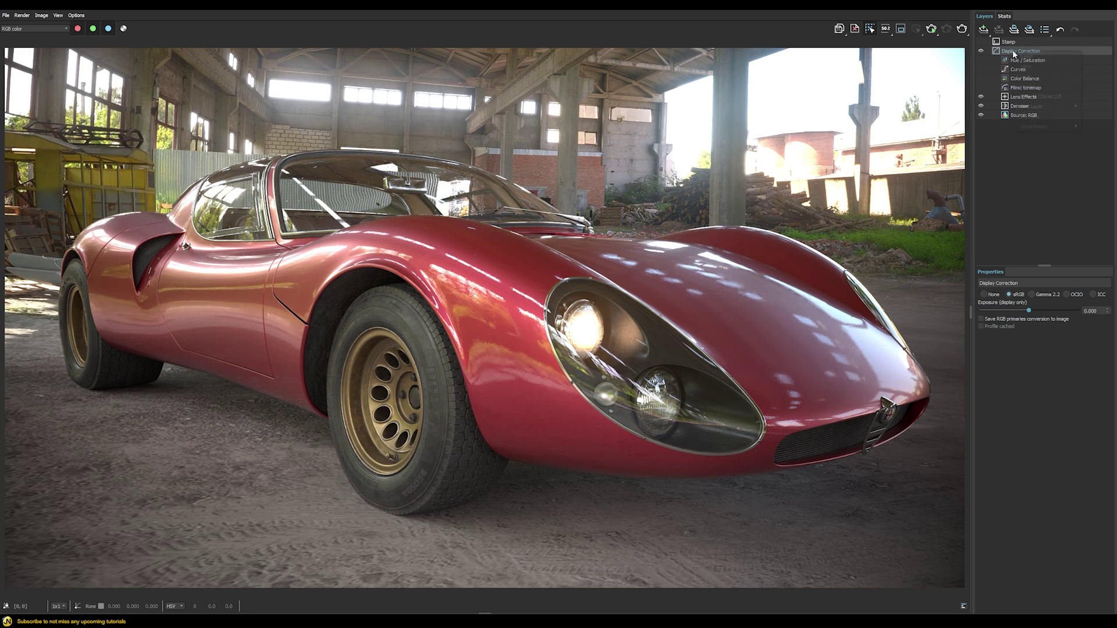
pyautogui.rightClick(1015, 53)
pyautogui.moveTo(1033, 109)
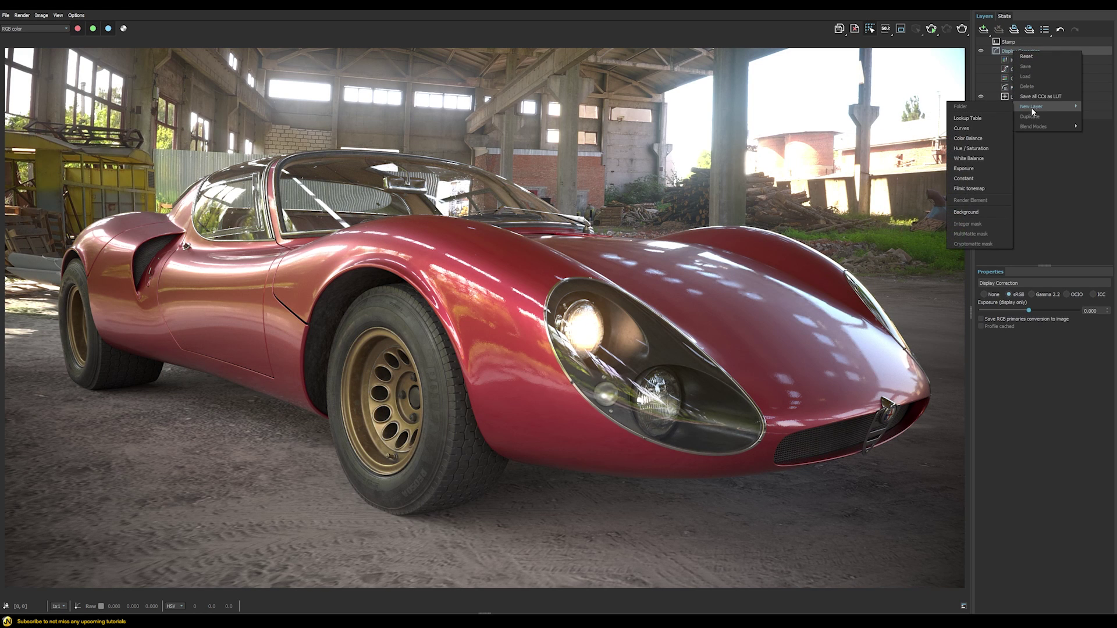
pyautogui.click(965, 167)
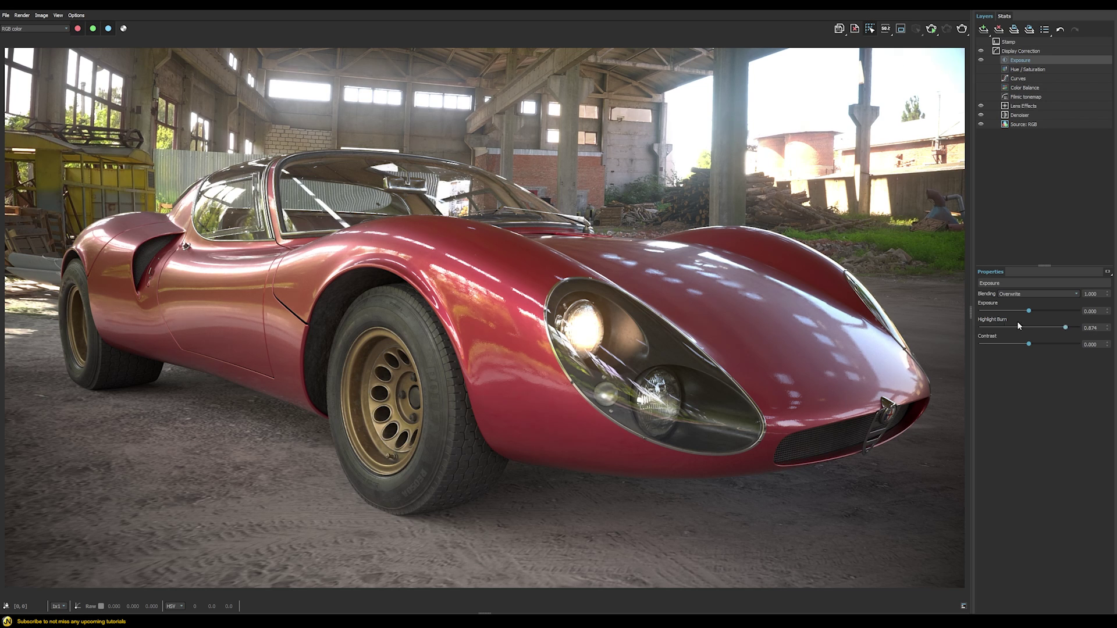
# - Add a Curves layer above the Exposure layer and shape its master curve into an S with darker shadows and raised highlights
pyautogui.click(1019, 53)
pyautogui.rightClick(1020, 56)
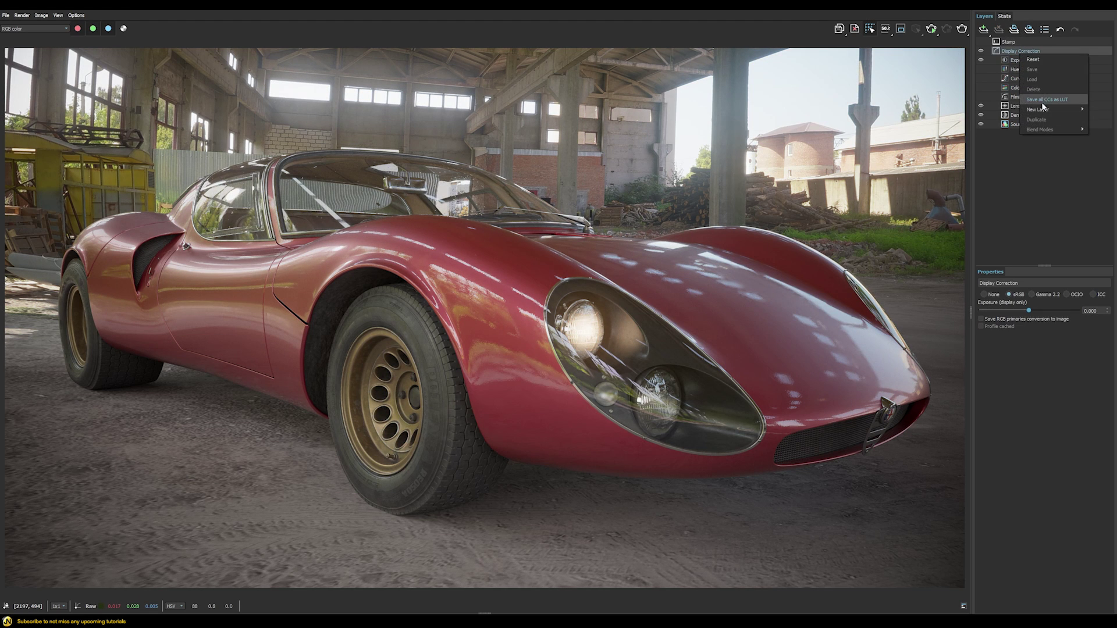
pyautogui.moveTo(1041, 108)
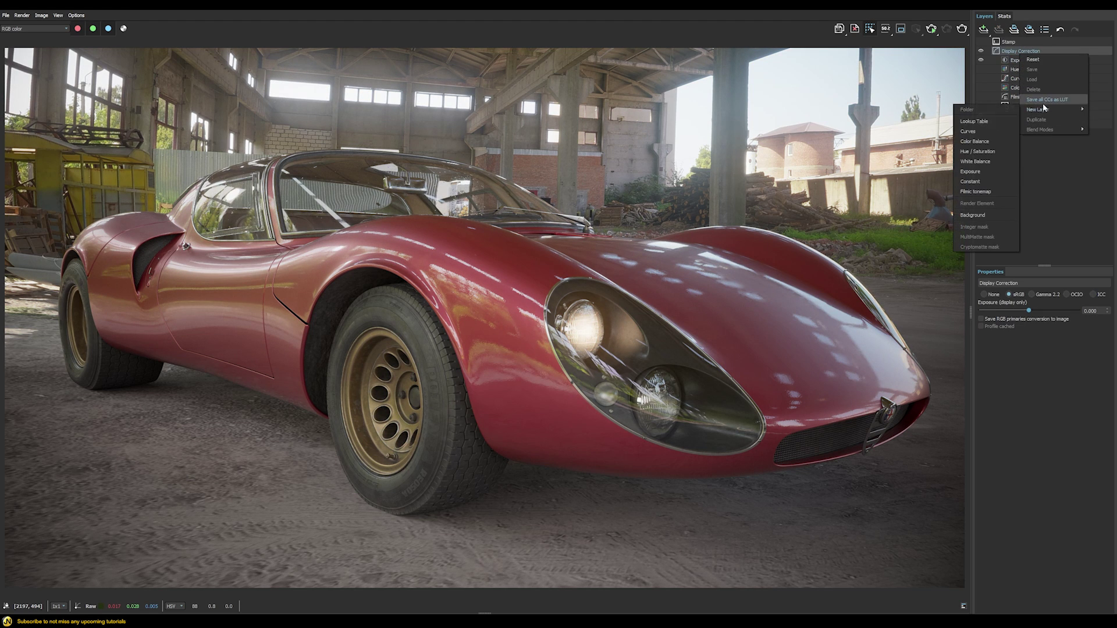
pyautogui.click(968, 131)
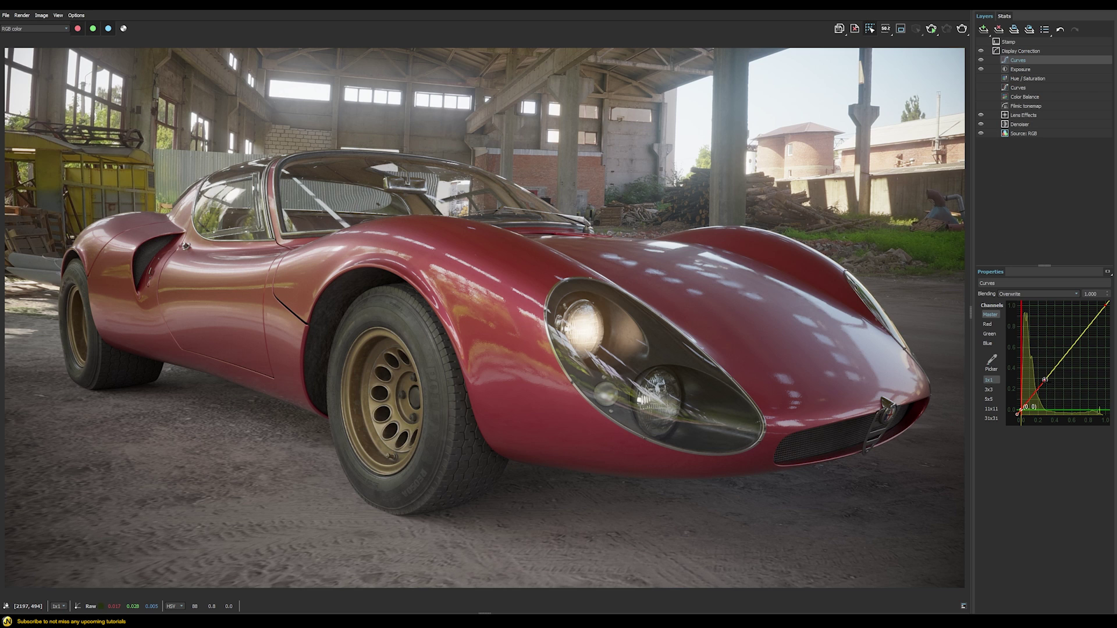
pyautogui.moveTo(1045, 380); pyautogui.dragTo(1051, 388)
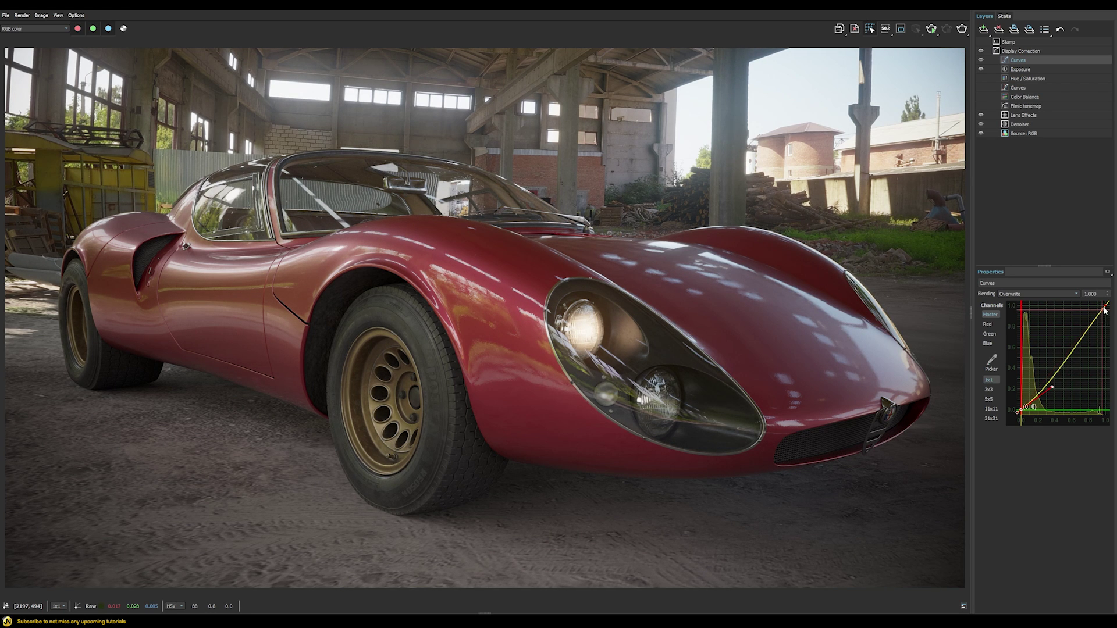
pyautogui.moveTo(1105, 304); pyautogui.dragTo(1055, 335)
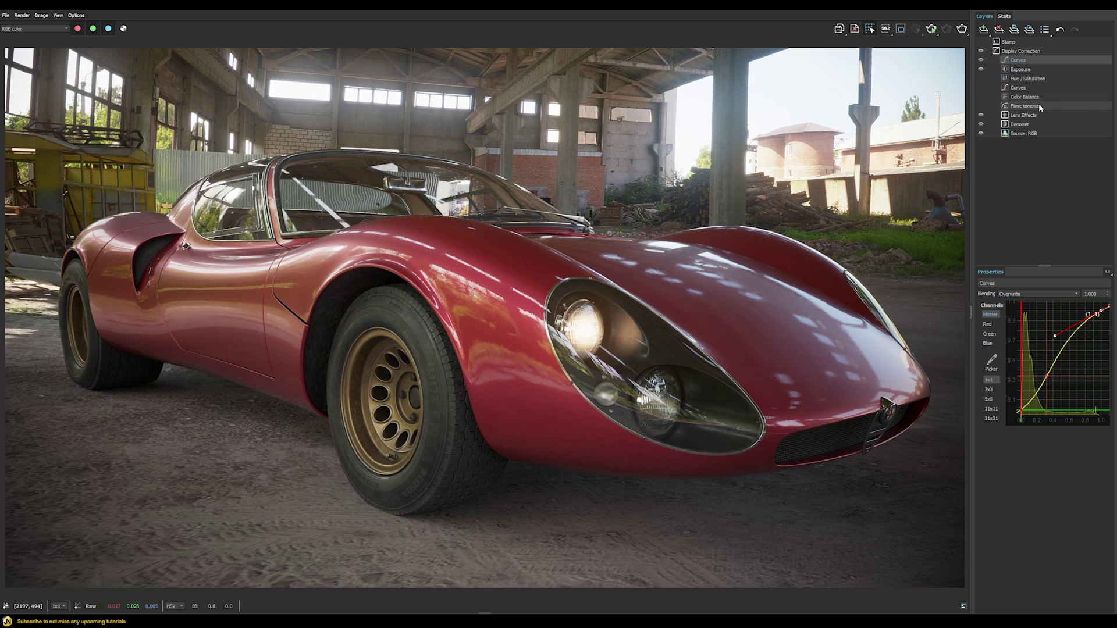
# - Delete the Curves and Exposure layers directly beneath Display Correction
pyautogui.click(1022, 69)
pyautogui.keyDown('shift'); pyautogui.click(1024, 69); pyautogui.keyUp('shift')
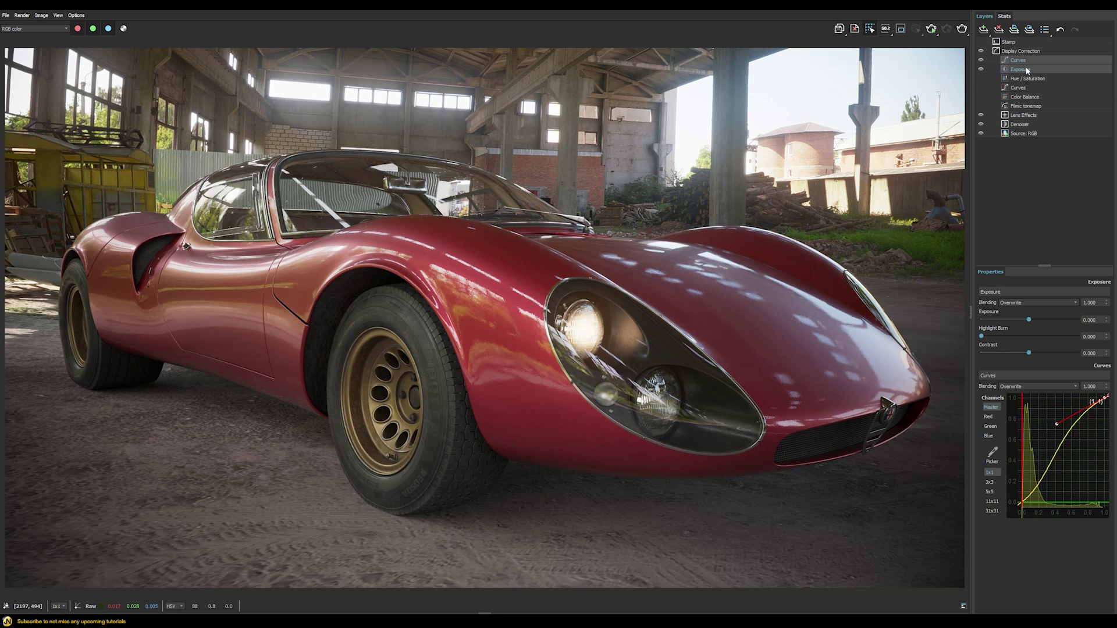
pyautogui.press('Delete')
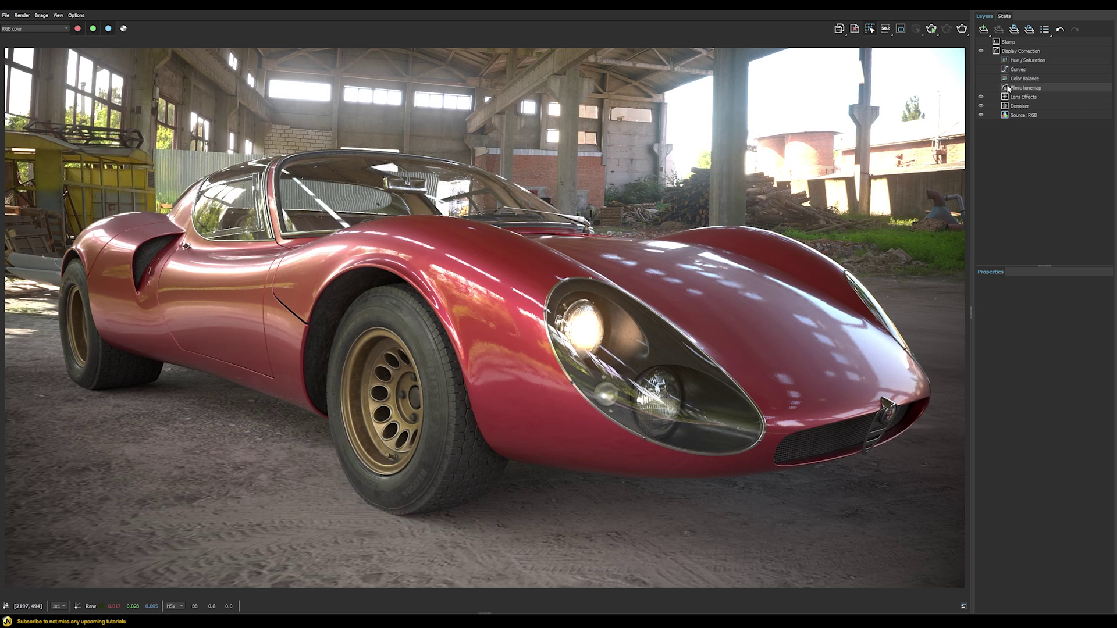
# - Show the Filmic tonemap layer and copy the current channel to the clipboard
pyautogui.click(981, 88)
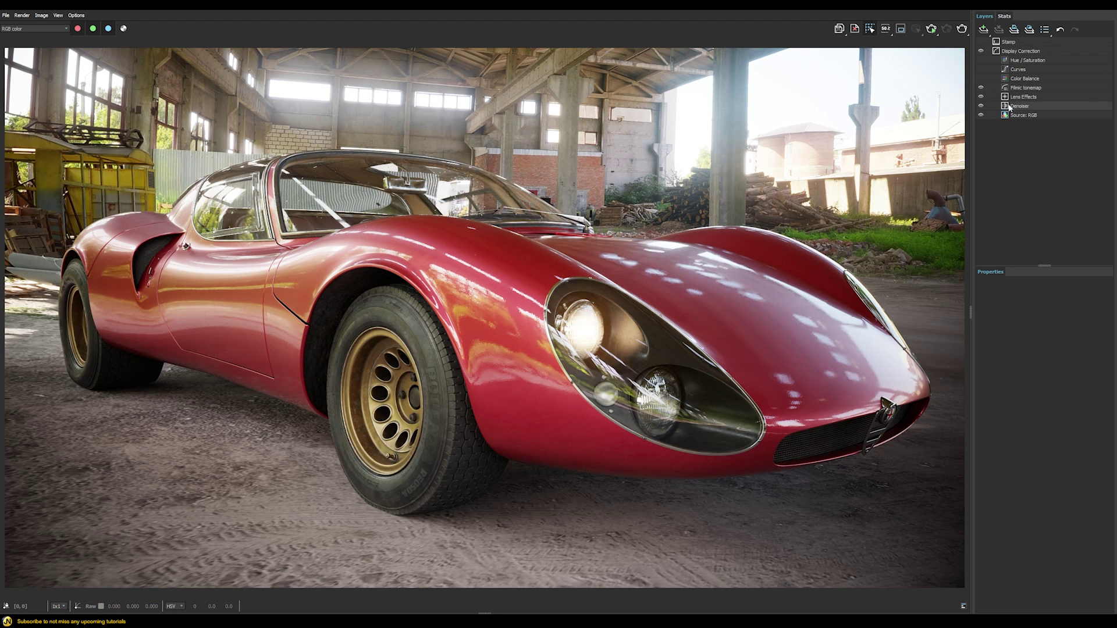
pyautogui.click(42, 15)
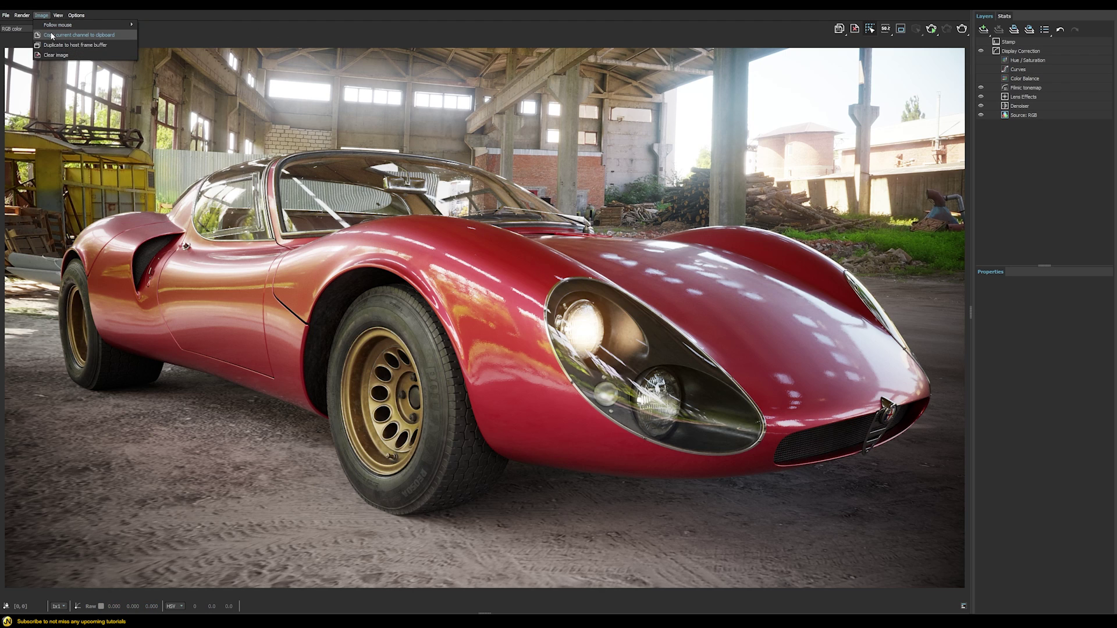
pyautogui.click(519, 268)
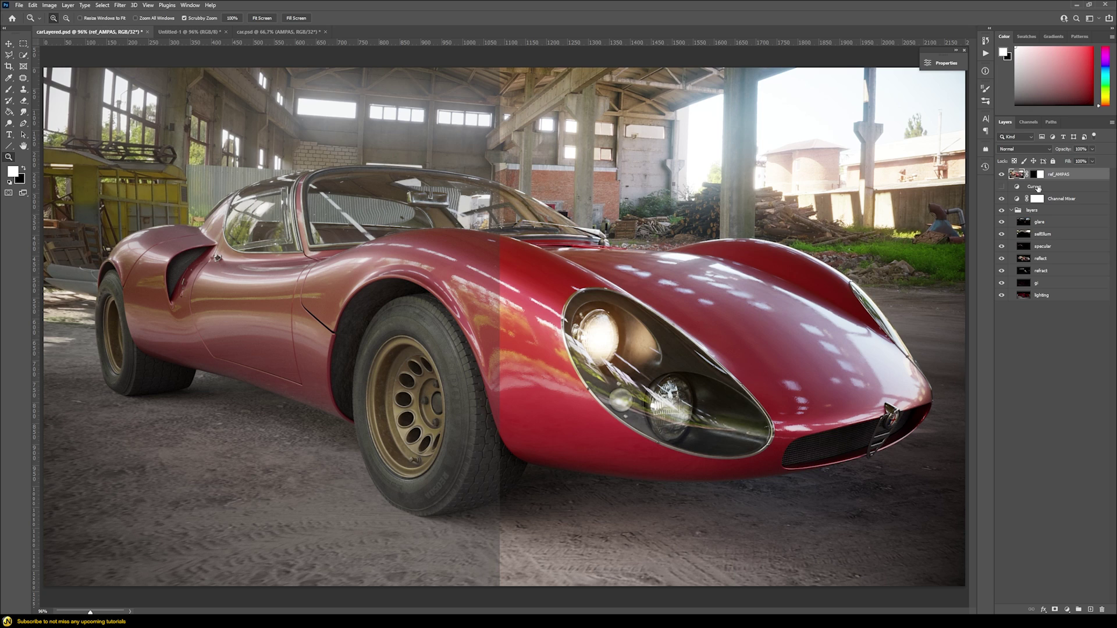
# - In Photoshop's carLayered.psd, inspect the curve of the Curves adjustment layer beneath ref_AMPAS and make that layer visible
pyautogui.click(1019, 186)
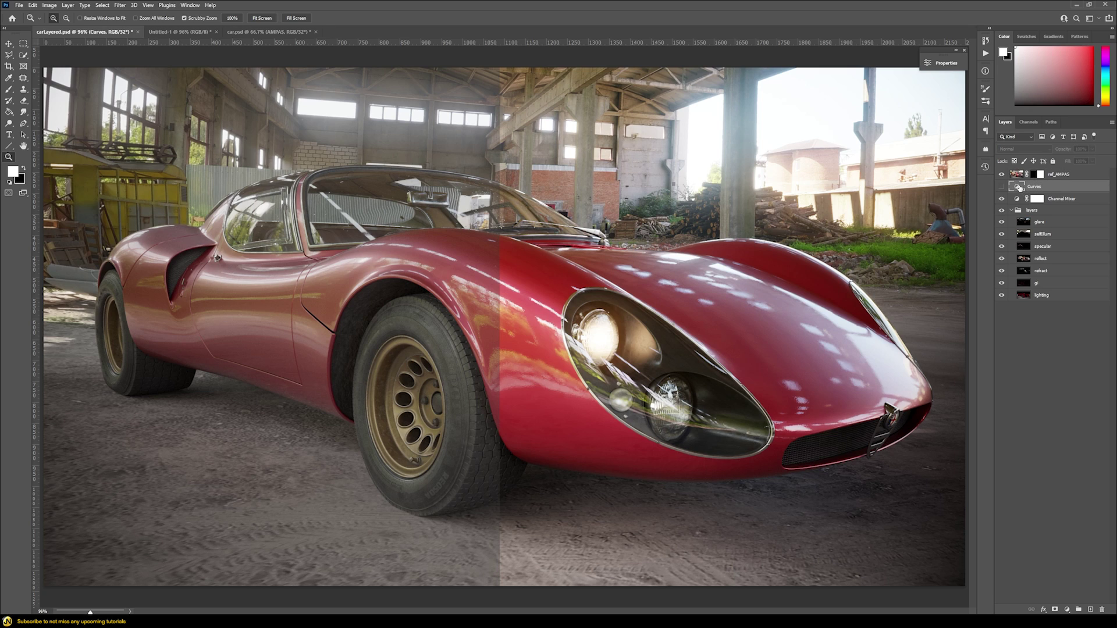
pyautogui.doubleClick(1018, 187)
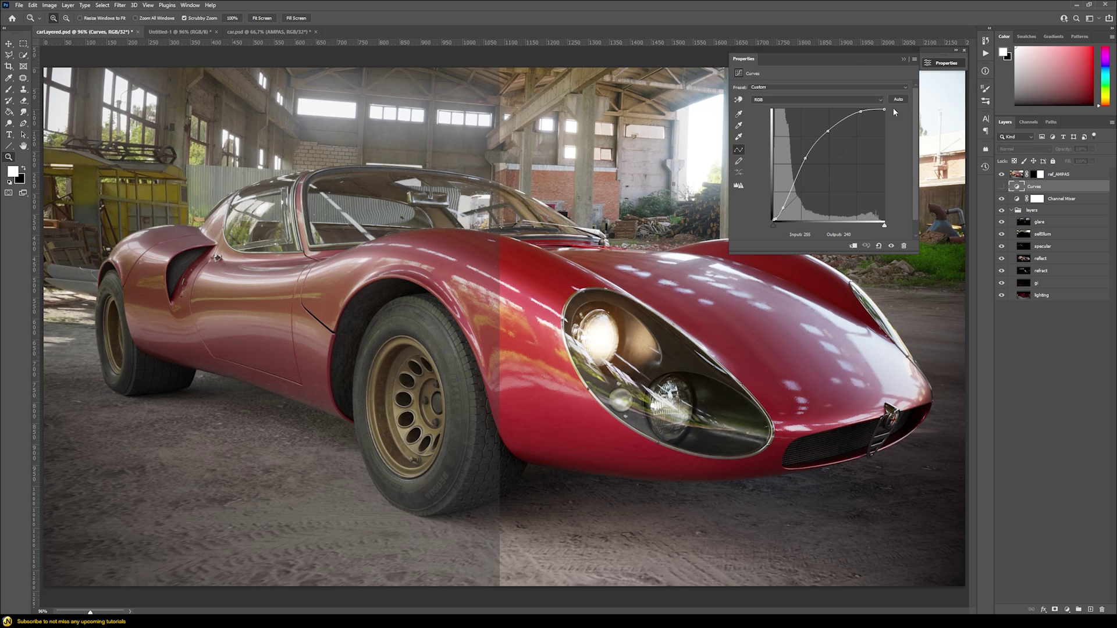
pyautogui.click(1002, 186)
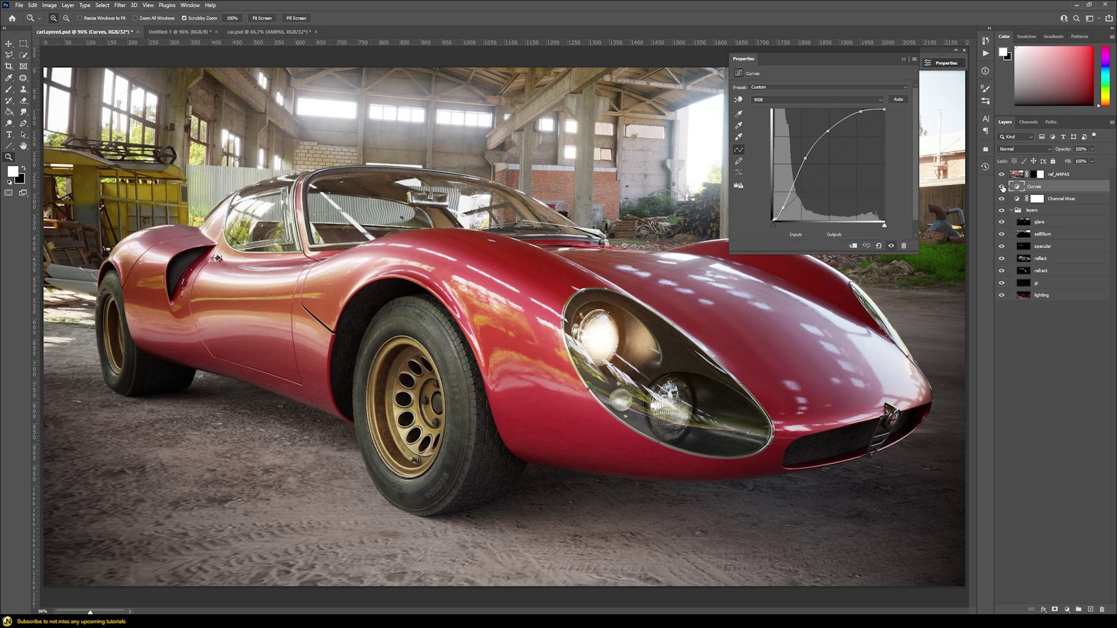
pyautogui.click(895, 58)
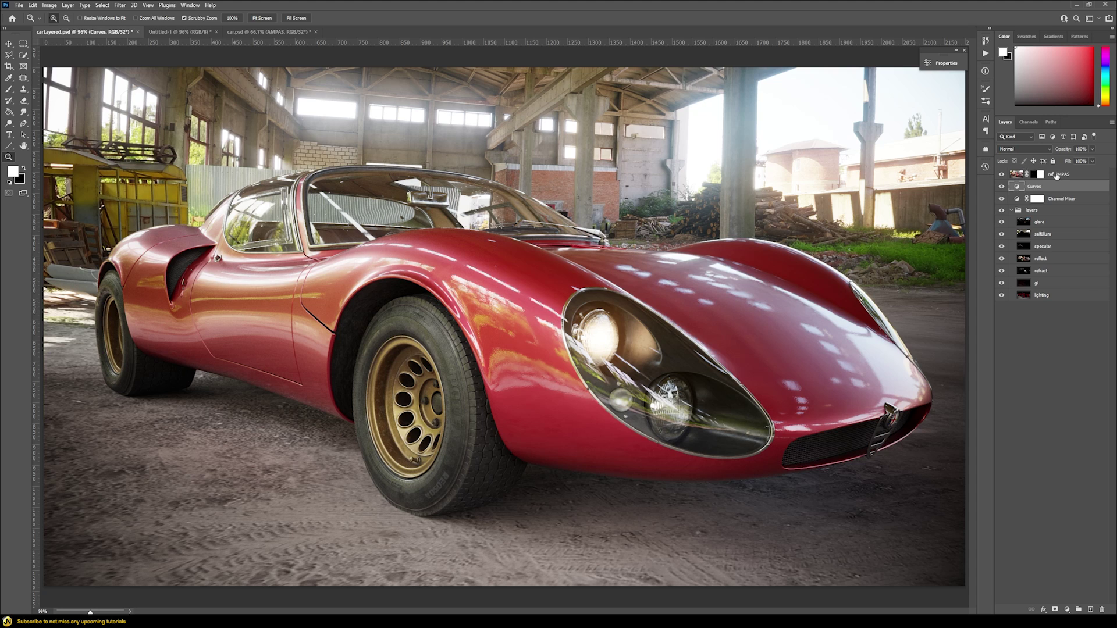
# - Delete the layer mask from the ref_AMPAS layer
pyautogui.click(1056, 176)
pyautogui.rightClick(1038, 176)
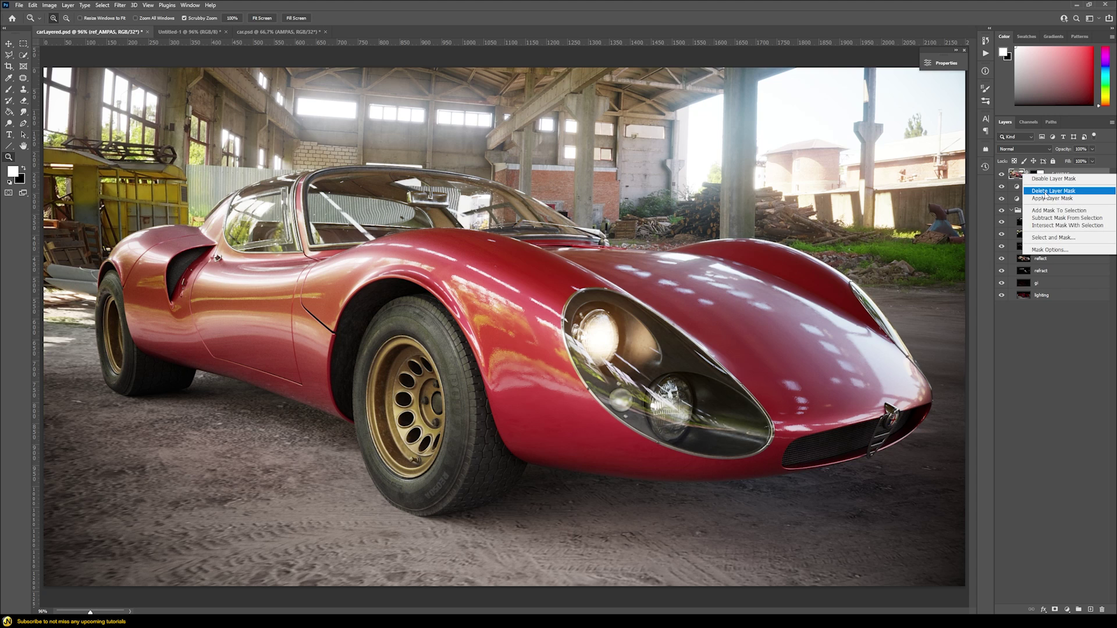
pyautogui.click(1044, 191)
# - Toggle the visibility of the unmasked ref_AMPAS layer to compare it with the Curves-corrected composite
pyautogui.click(1000, 175)
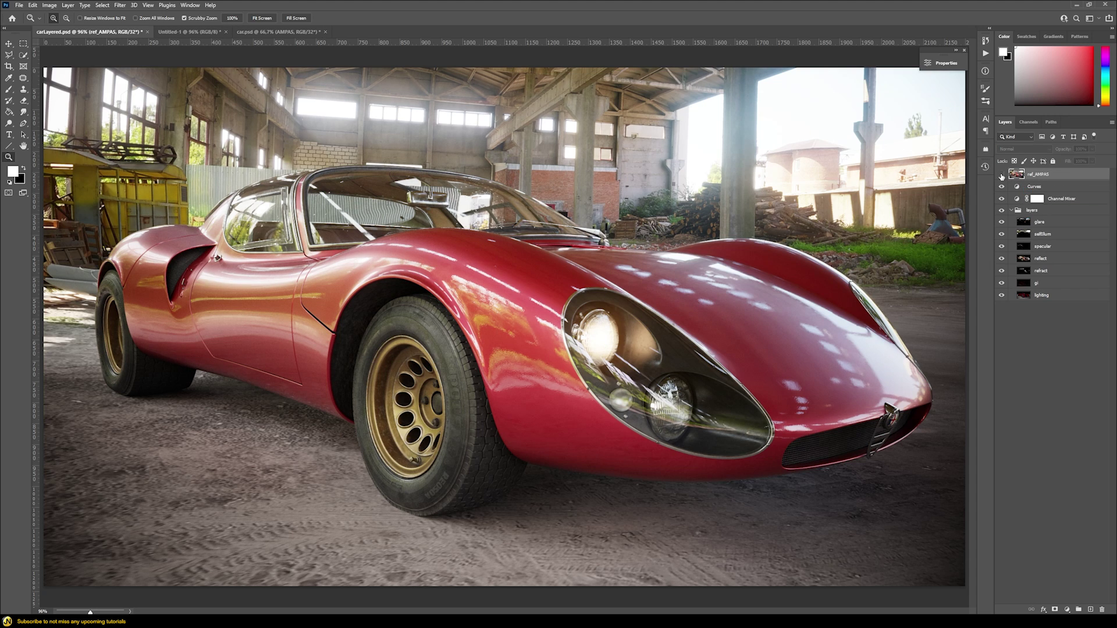
pyautogui.click(1001, 176)
pyautogui.click(1000, 176)
pyautogui.click(1001, 176)
pyautogui.click(1001, 176)
pyautogui.click(1001, 176)
# - Check the mismatch between ref_AMPAS and the composite using the Difference blend mode, and return the layer to Normal
pyautogui.click(1012, 150)
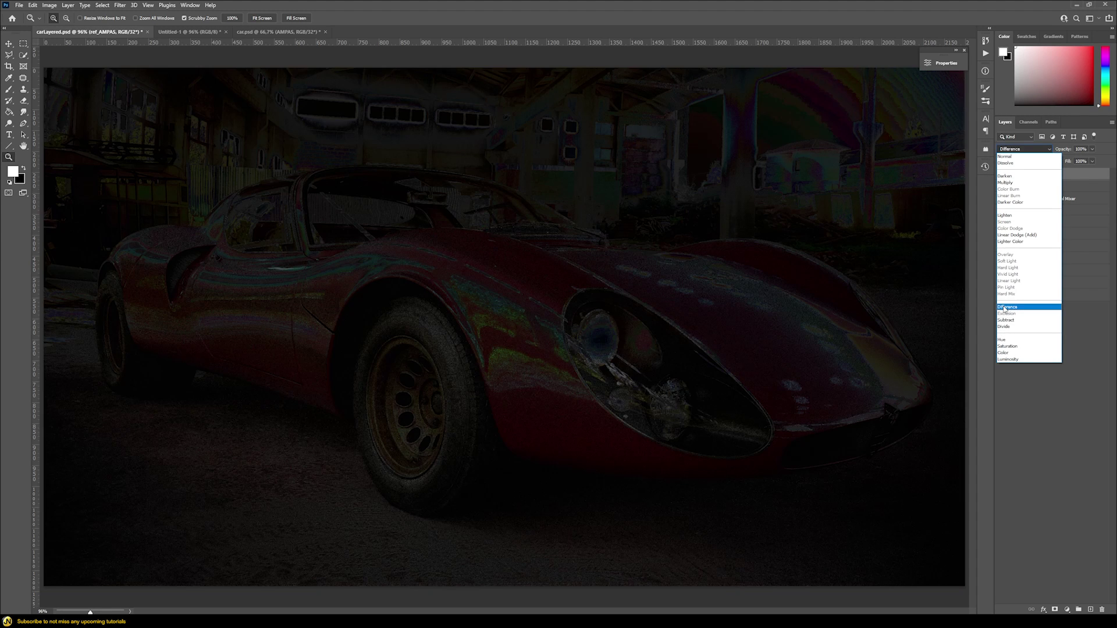
pyautogui.click(1004, 310)
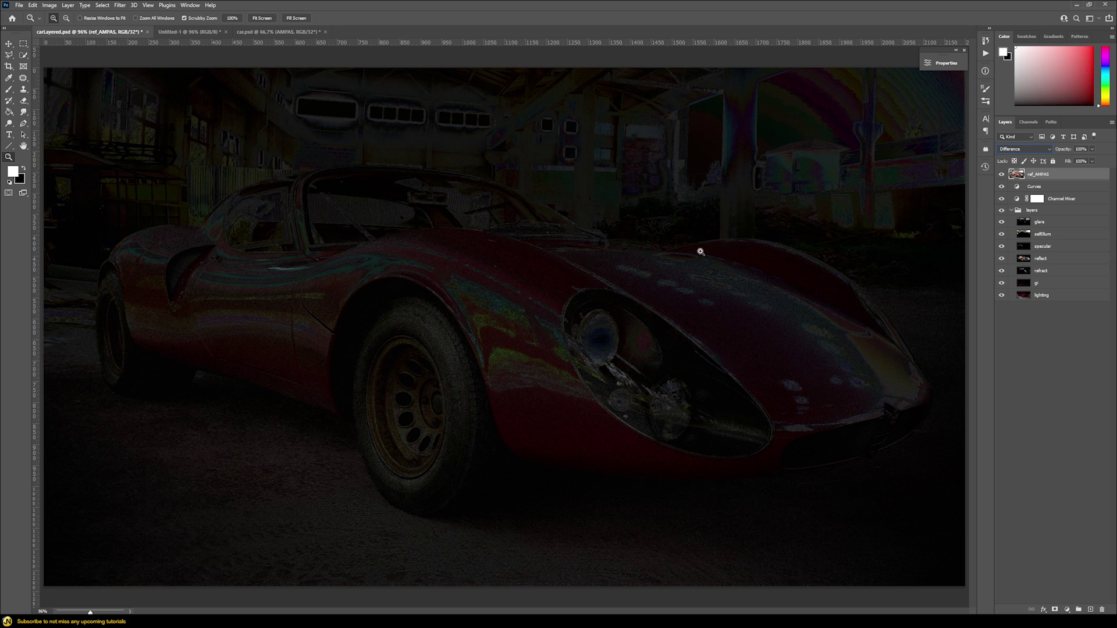
pyautogui.click(1014, 186)
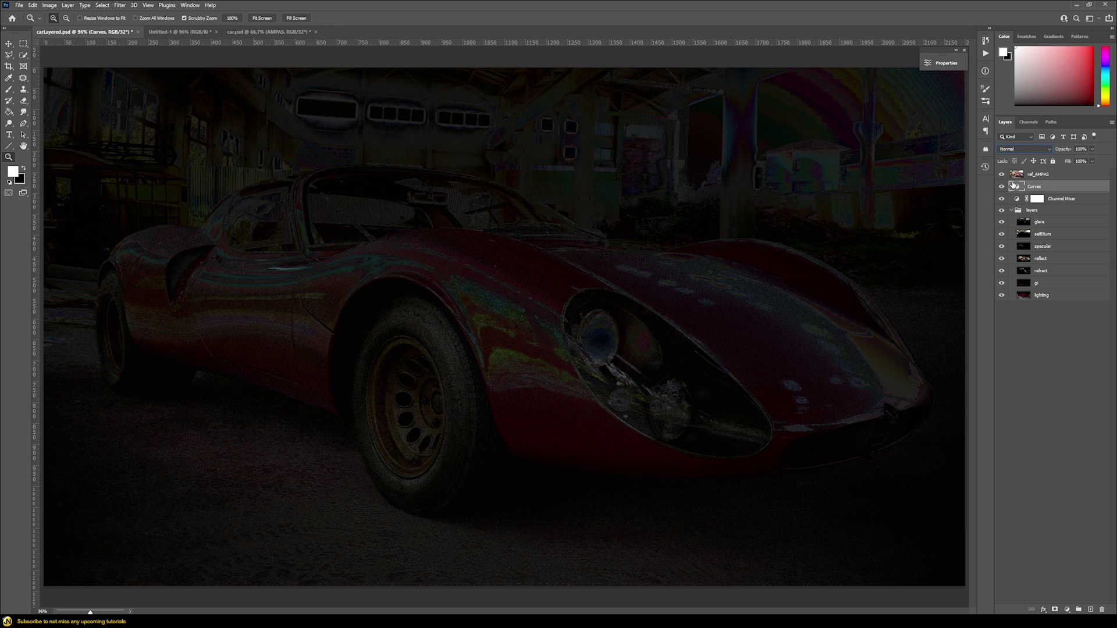
pyautogui.click(1031, 176)
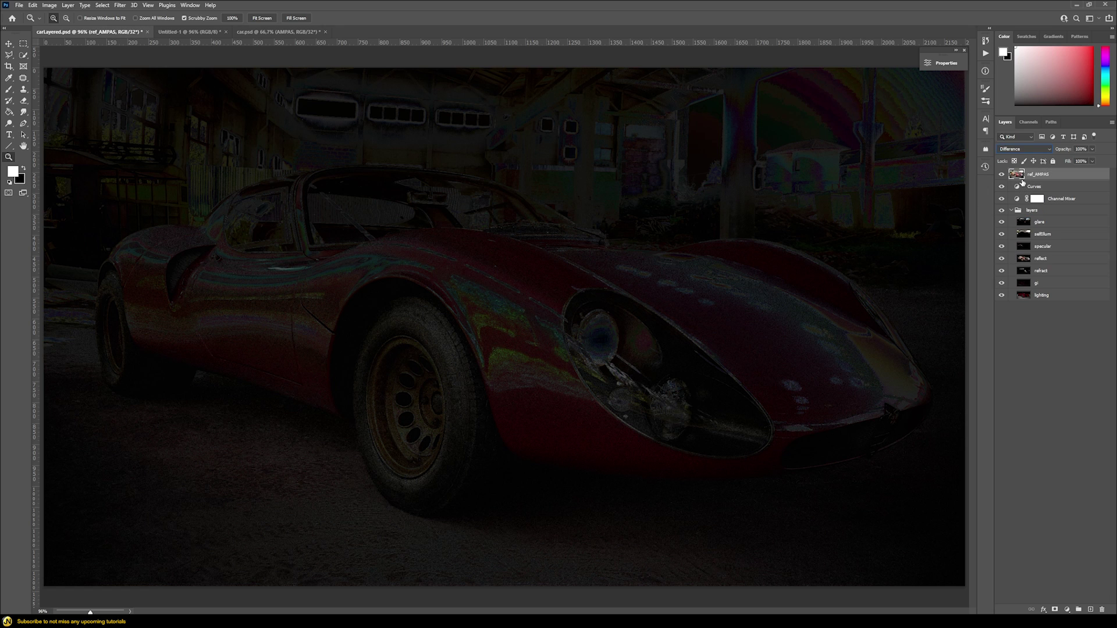
pyautogui.click(1018, 150)
pyautogui.click(1011, 157)
# - Compare the composite with ref_AMPAS in Normal mode by switching that layer off and on, and return to carLayered.psd
pyautogui.click(1001, 174)
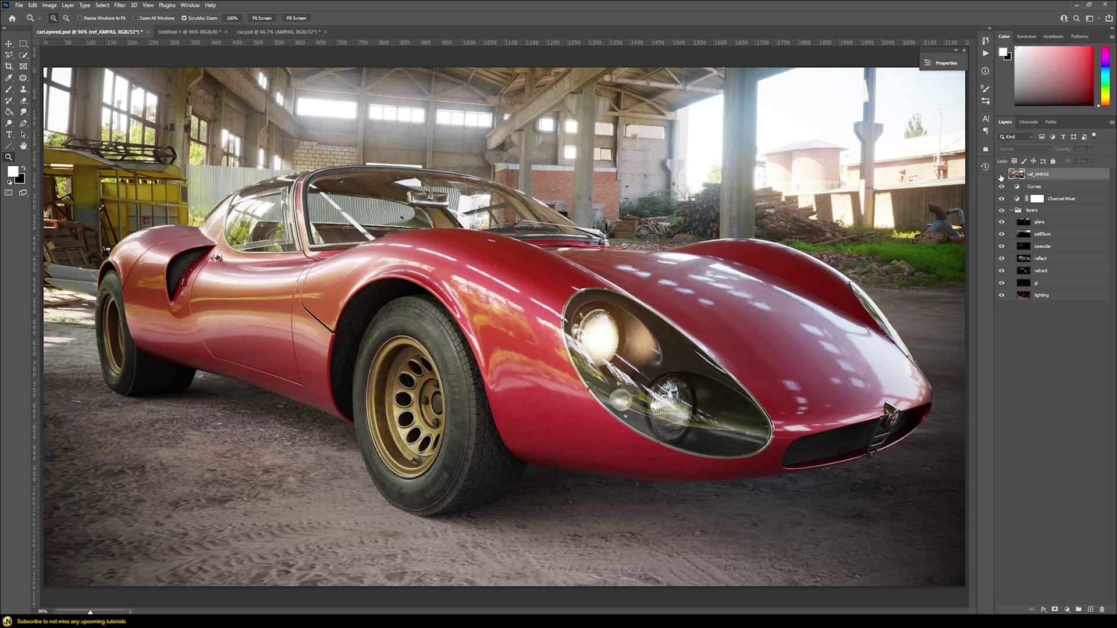
pyautogui.click(1001, 174)
pyautogui.click(1001, 175)
pyautogui.click(1000, 175)
pyautogui.click(1001, 175)
pyautogui.click(1001, 175)
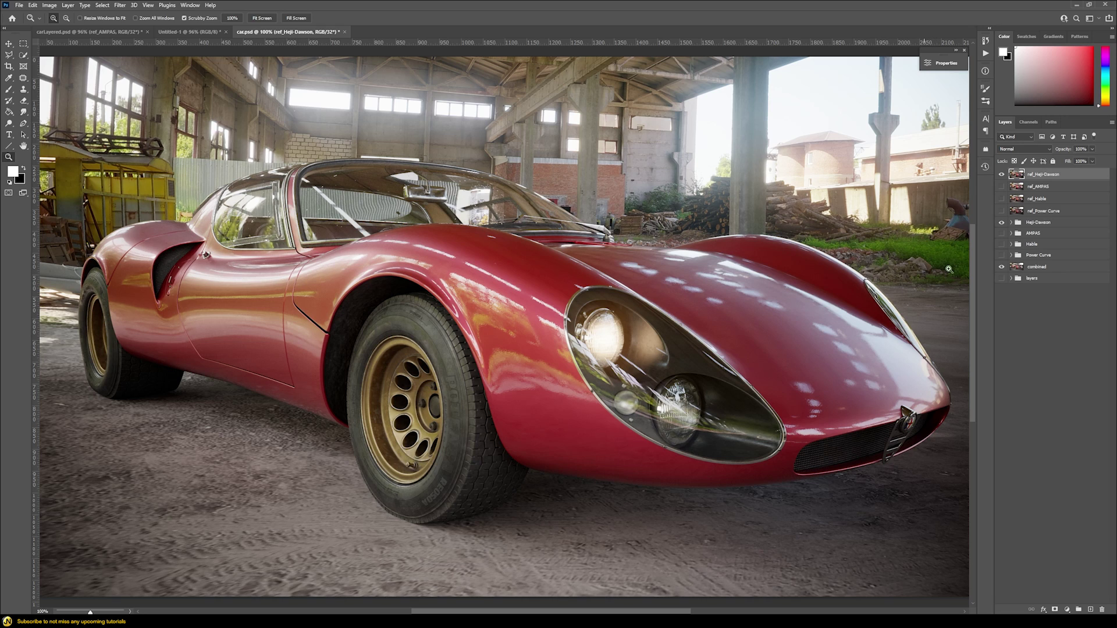
pyautogui.click(112, 33)
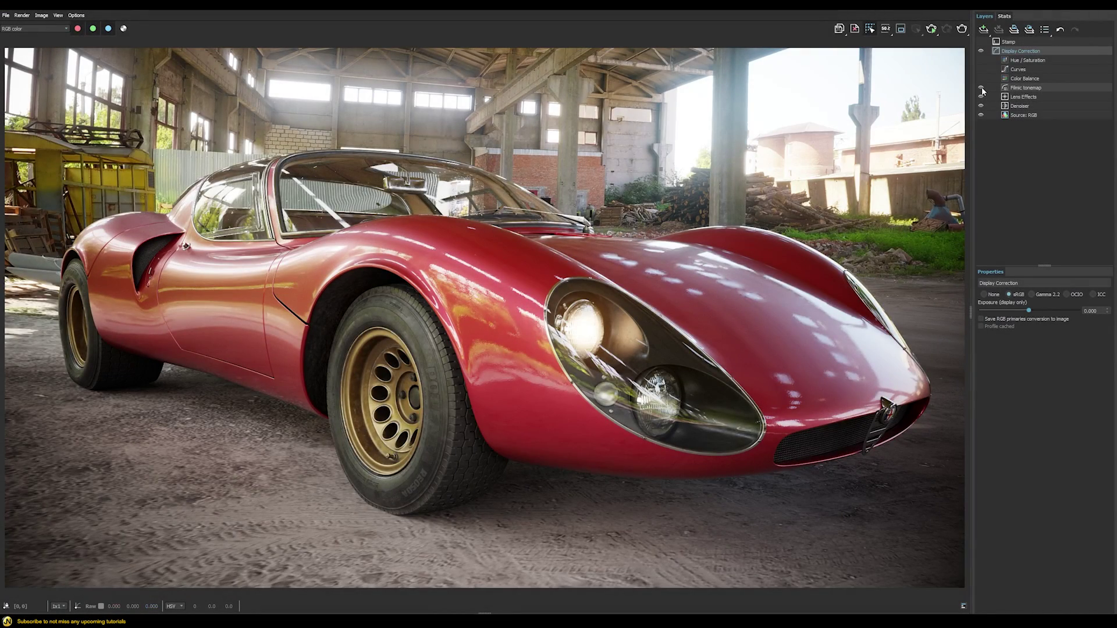
# - In the V-Ray Frame Buffer, hide Filmic tonemap and show the Hue/Saturation, Curves and Color Balance layers
pyautogui.click(981, 88)
pyautogui.click(1024, 78)
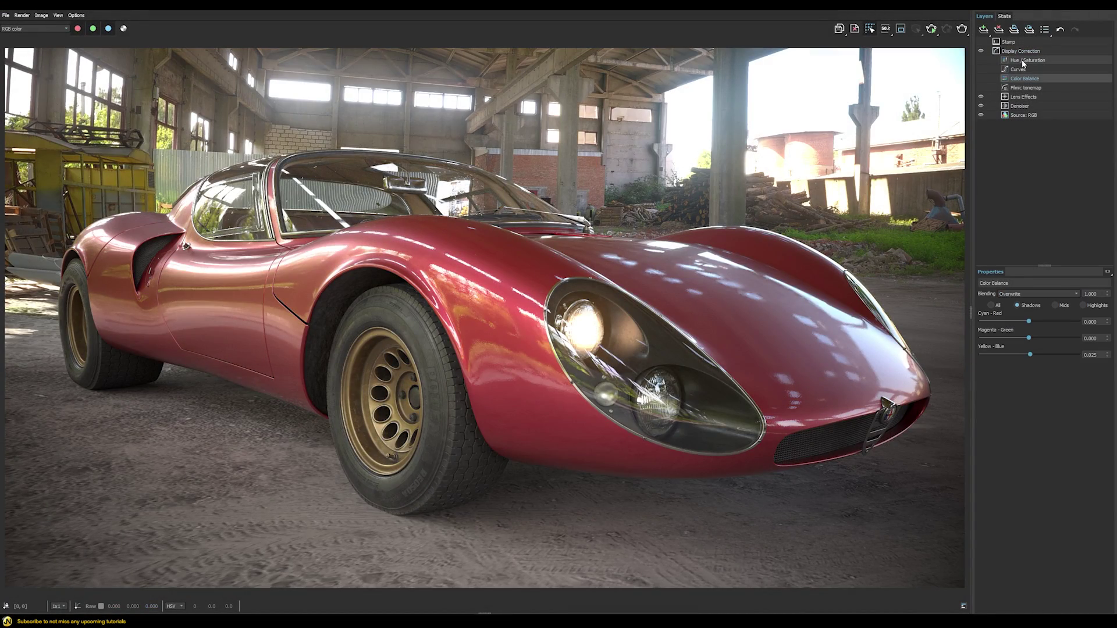
pyautogui.keyDown('shift'); pyautogui.click(1002, 61); pyautogui.keyUp('shift')
pyautogui.click(979, 60)
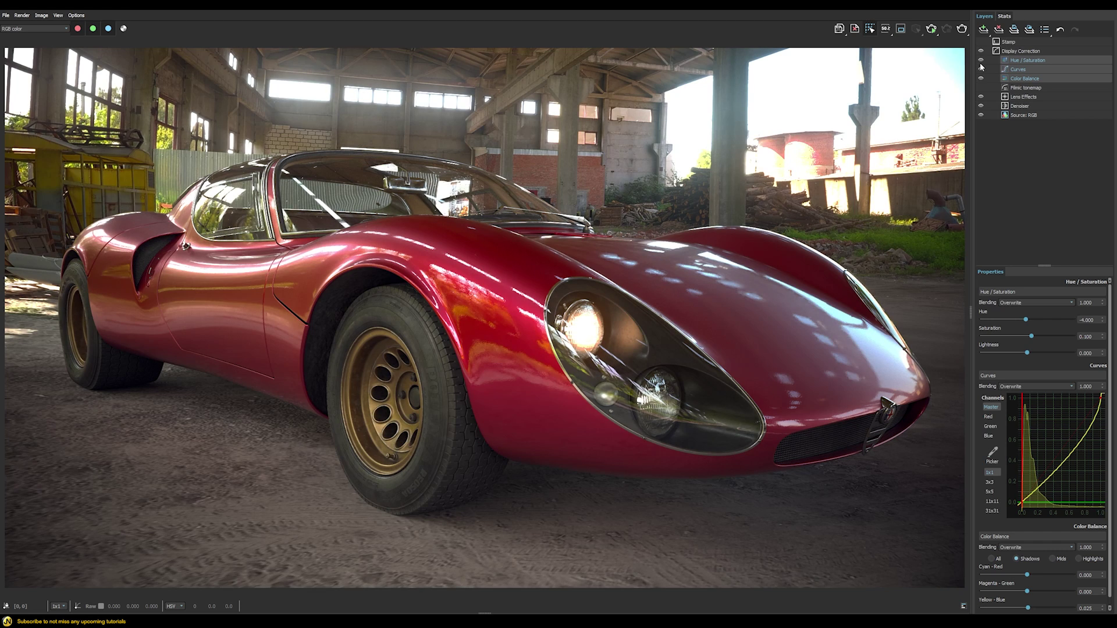
# - Export the Display Correction layer's corrections as a LUT to lut.cube on the Desktop, replacing the existing file
pyautogui.click(1014, 52)
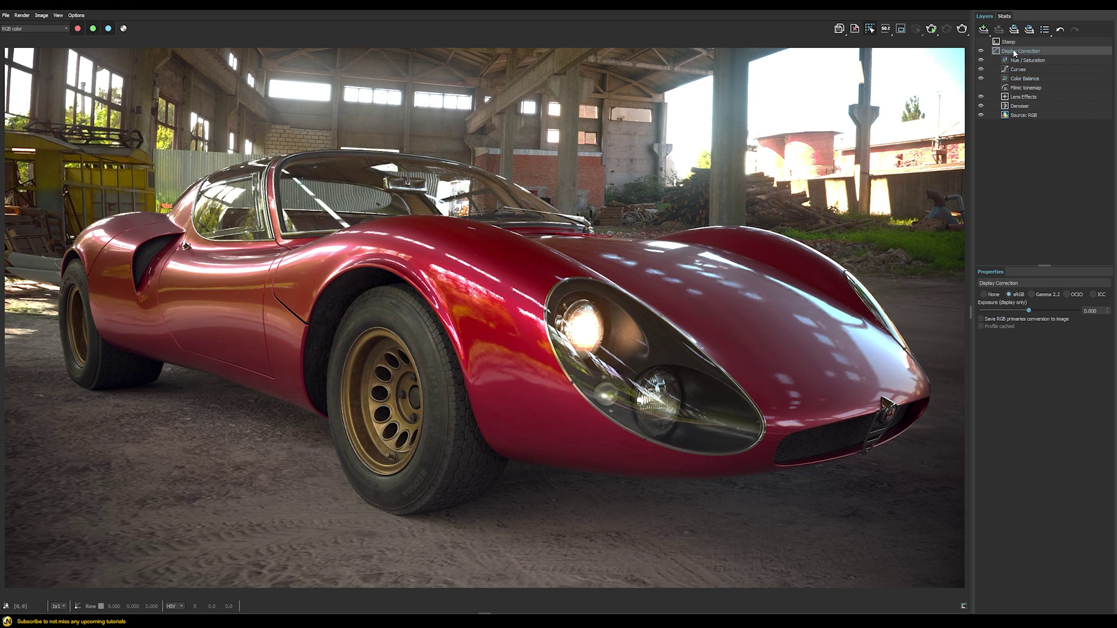
pyautogui.rightClick(1015, 52)
pyautogui.click(1037, 95)
pyautogui.doubleClick(362, 114)
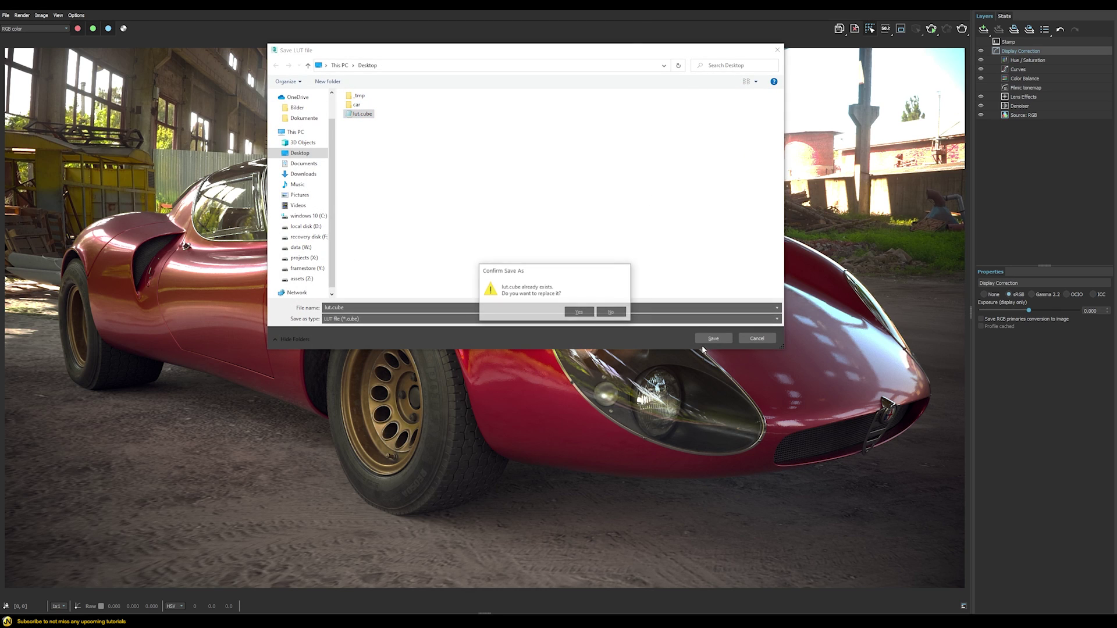
pyautogui.click(578, 314)
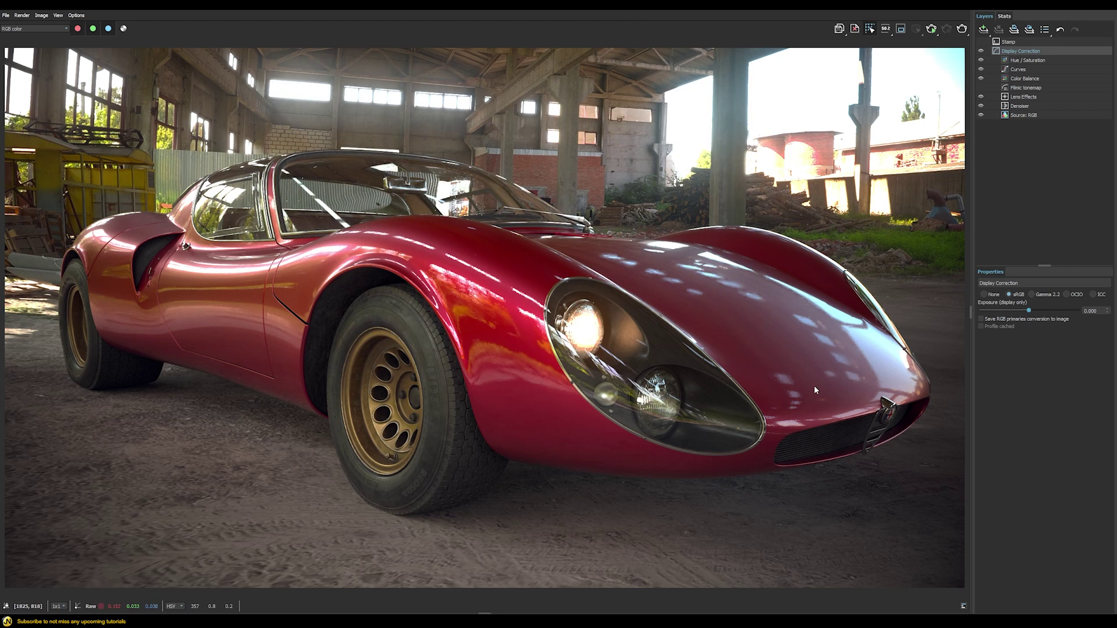
# - Show the Filmic tonemap layer together with the other corrections and copy the current channel to the clipboard
pyautogui.click(42, 15)
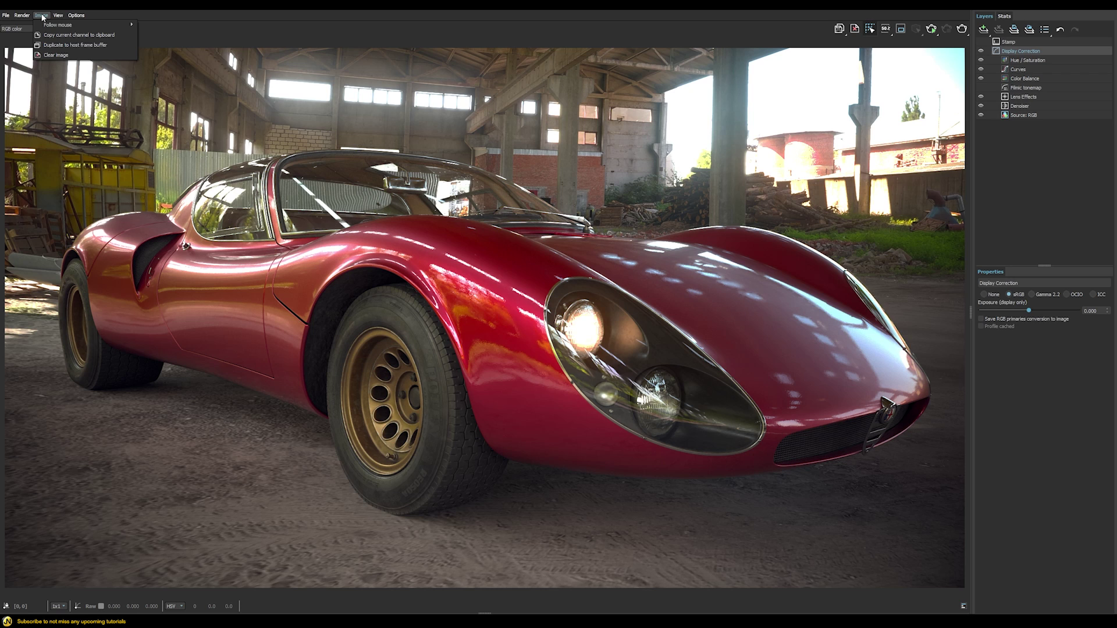
pyautogui.click(42, 15)
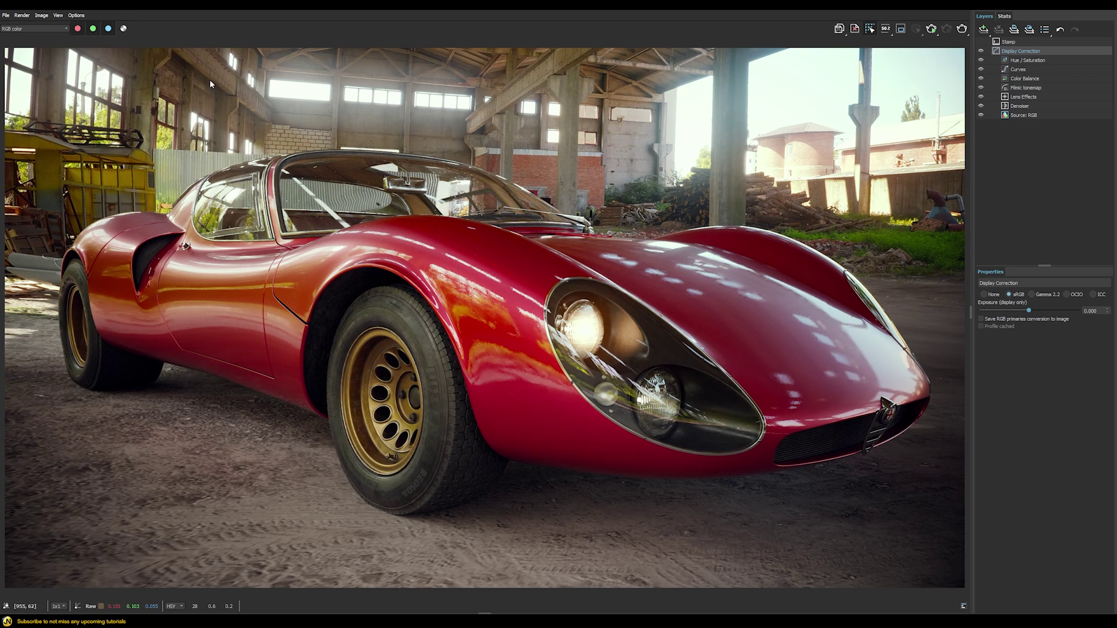
pyautogui.click(41, 16)
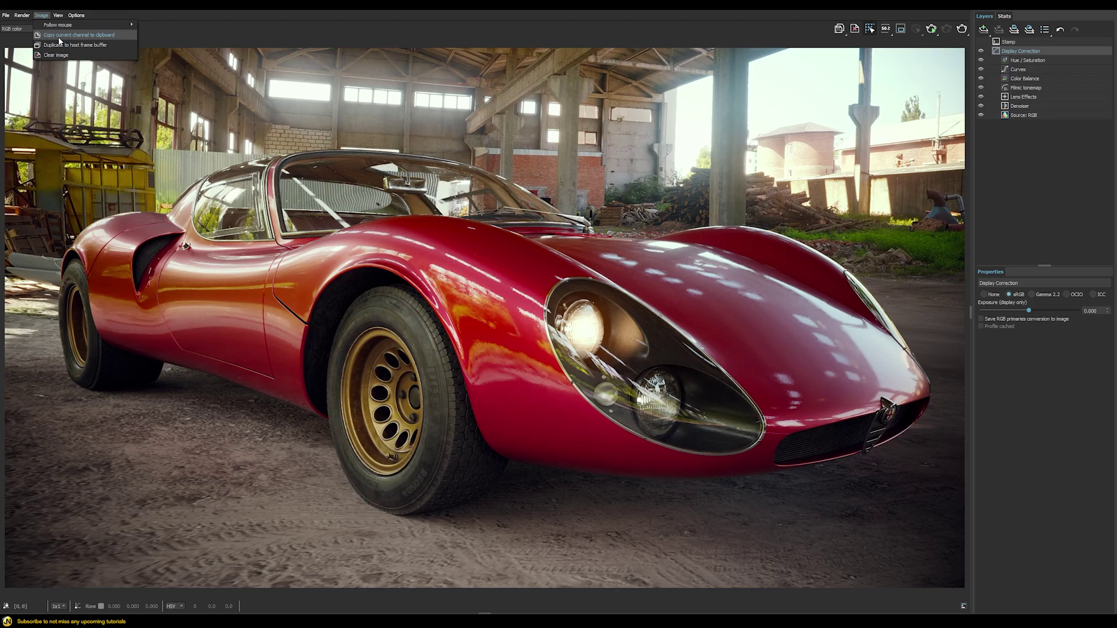
pyautogui.click(58, 37)
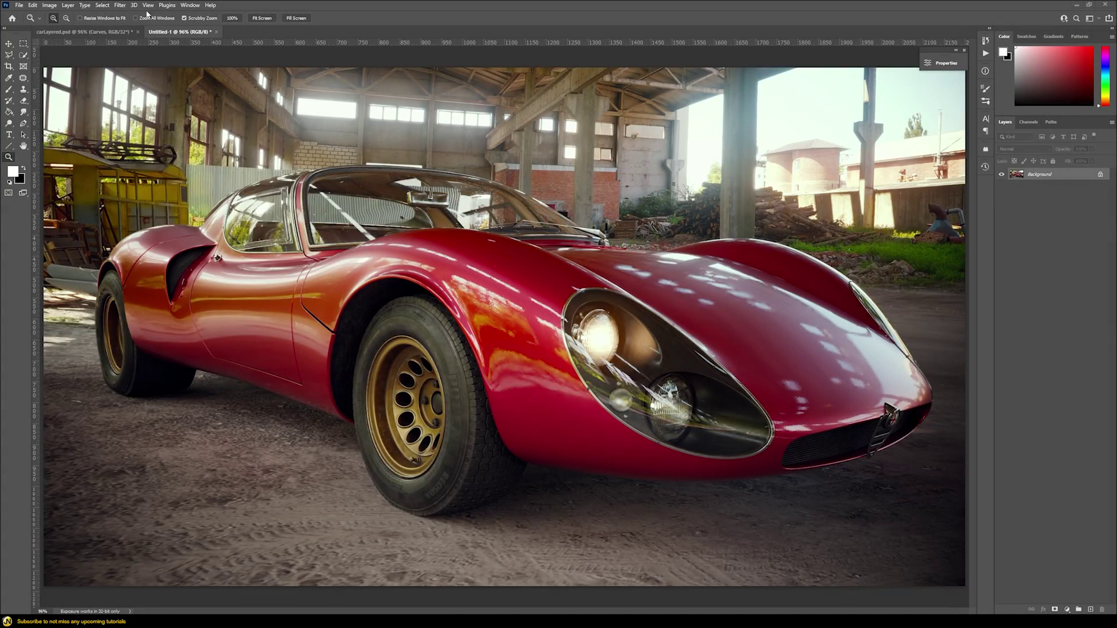
# - In Photoshop's carLayered.psd, add a Color Lookup adjustment layer above Curves and load lut.cube from the Desktop as its 3D LUT
pyautogui.click(84, 32)
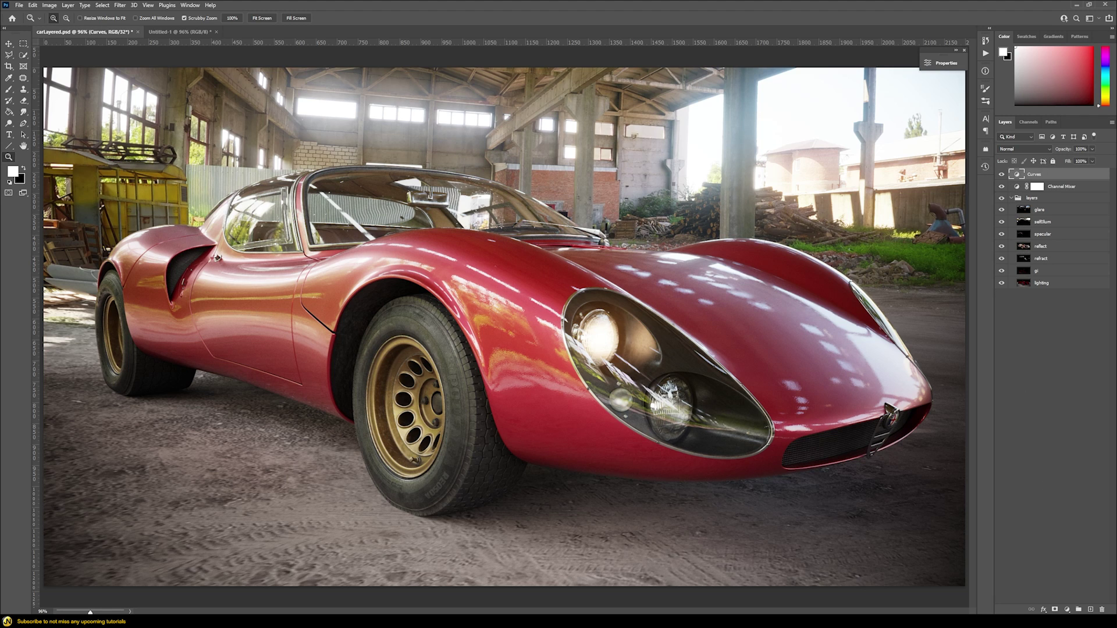
pyautogui.click(1067, 609)
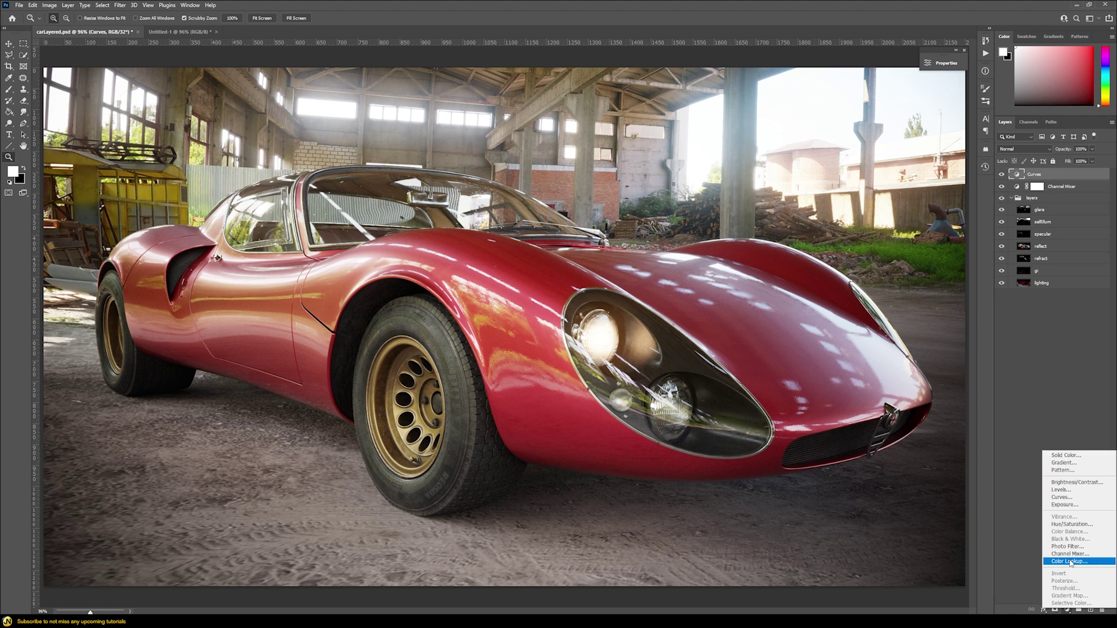
pyautogui.click(1070, 561)
pyautogui.click(792, 89)
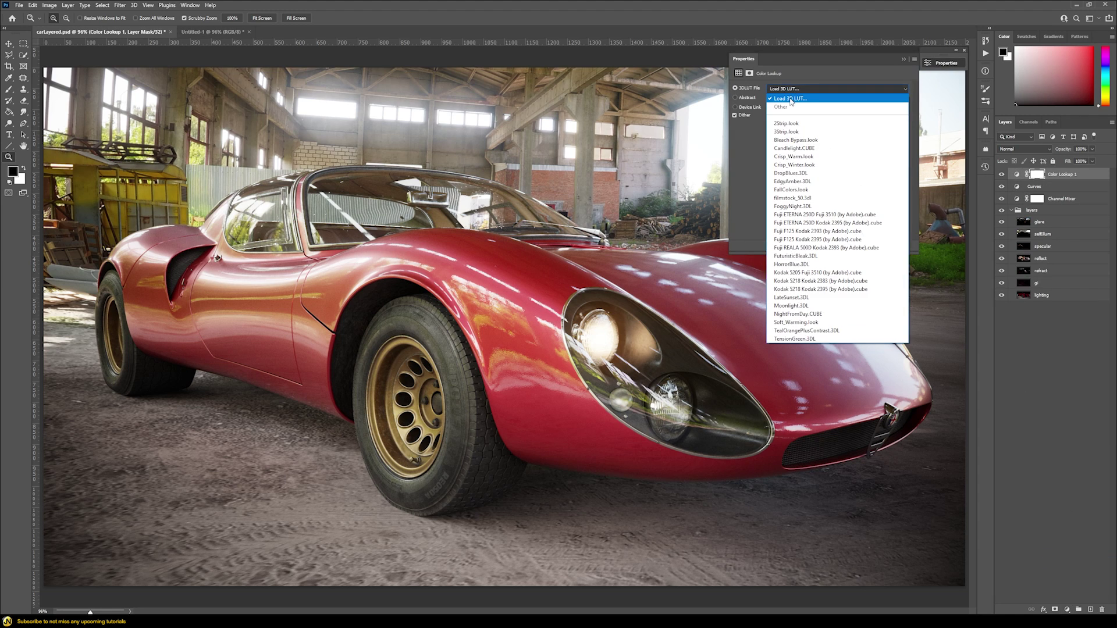
pyautogui.click(791, 99)
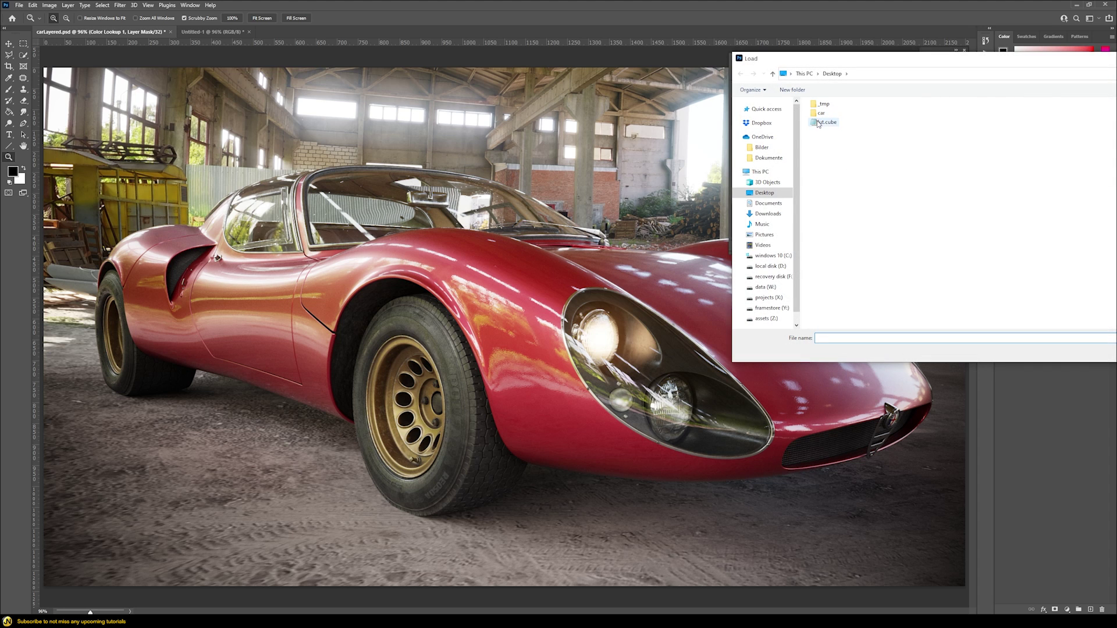
pyautogui.doubleClick(820, 122)
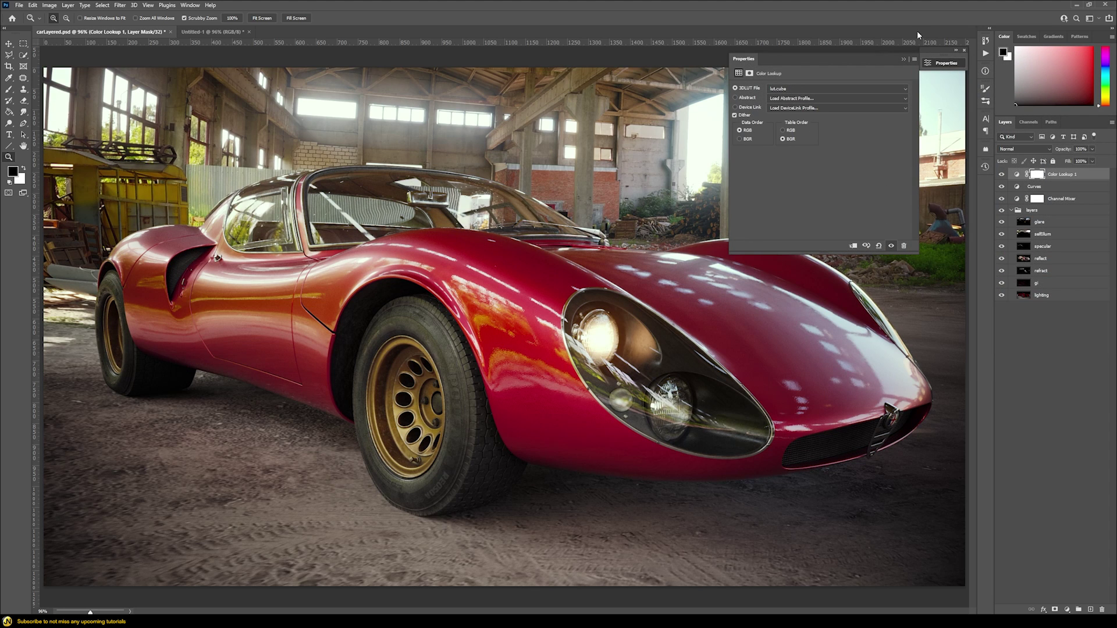
pyautogui.click(903, 59)
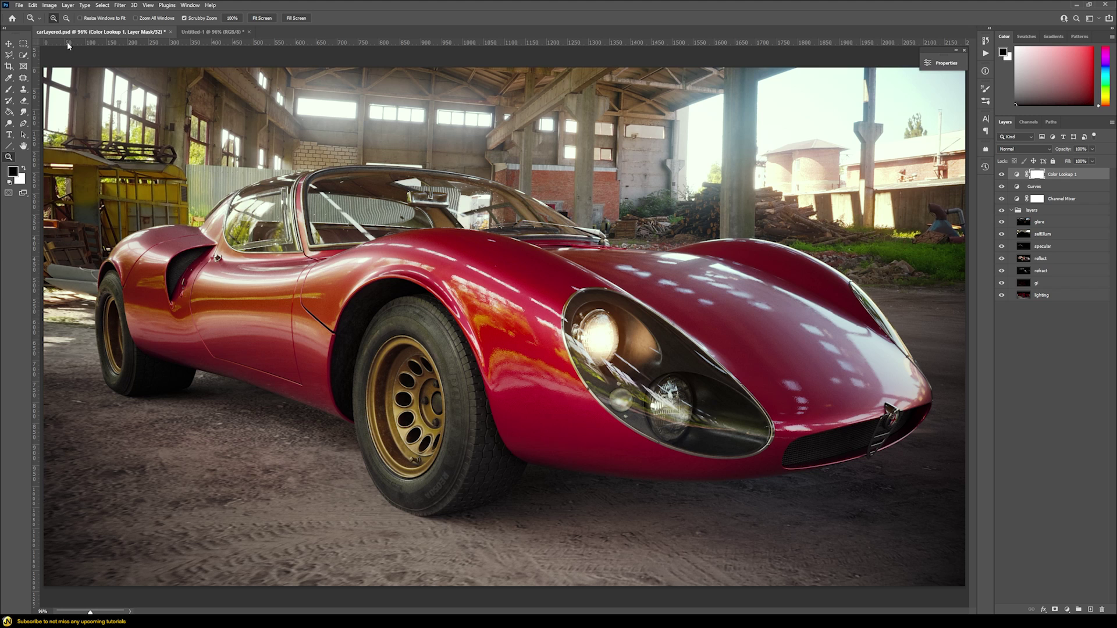
# - Switch repeatedly between the Untitled-1 reference and carLayered.psd to compare V-Ray's output with the LUT-graded composite
pyautogui.click(199, 31)
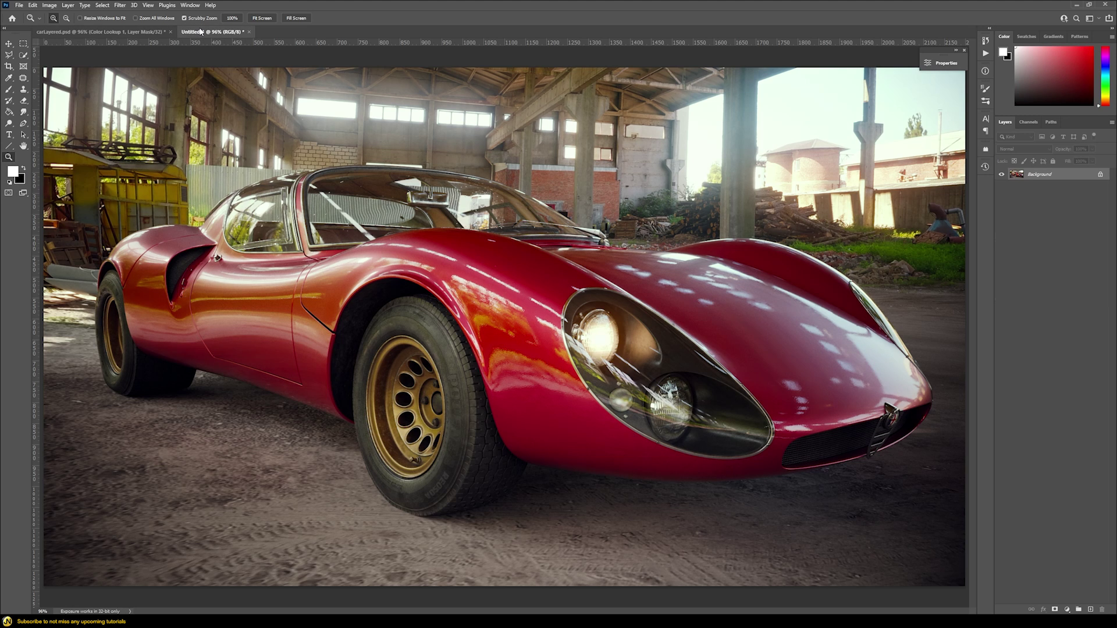
pyautogui.click(148, 32)
pyautogui.hotkey('ctrl', 'Tab')
pyautogui.click(149, 32)
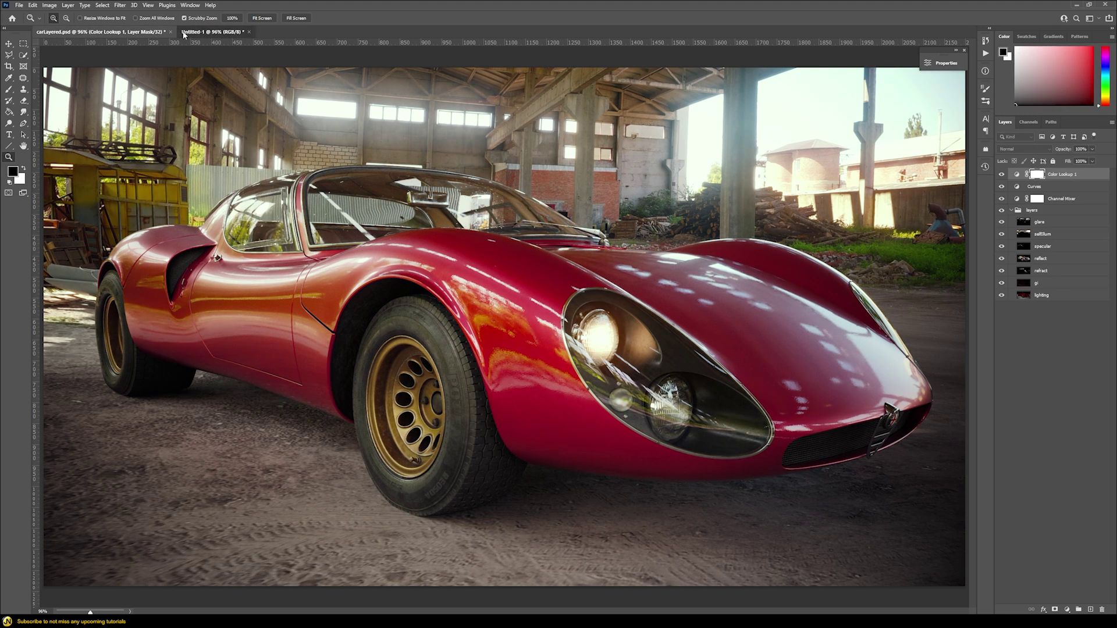
pyautogui.click(200, 32)
pyautogui.hotkey('ctrl', 'Tab')
pyautogui.click(203, 34)
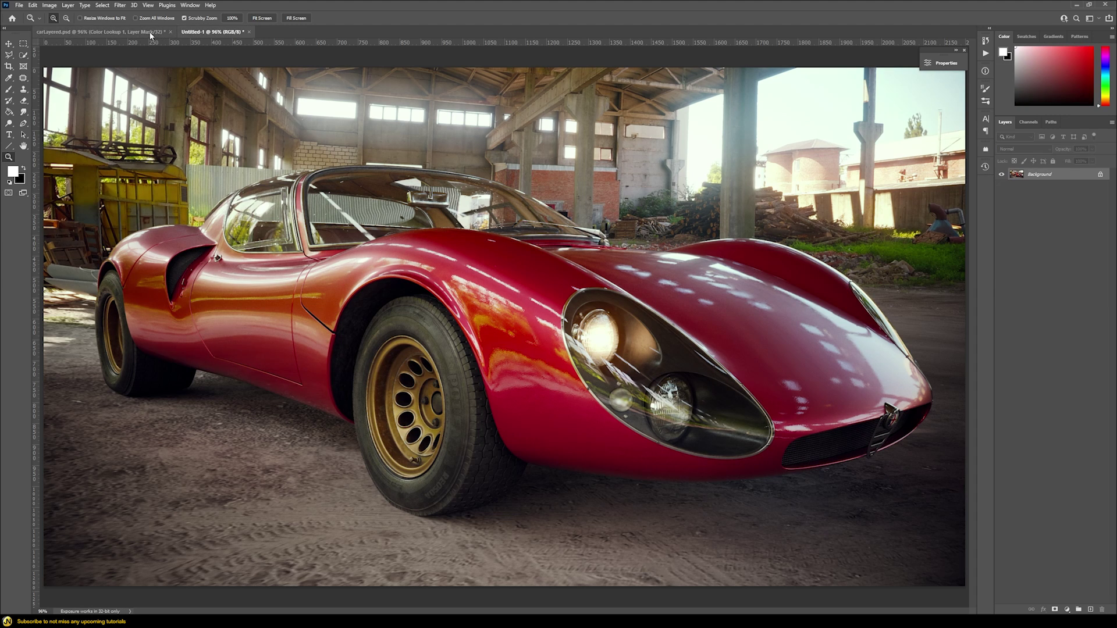
pyautogui.click(148, 32)
pyautogui.click(201, 32)
pyautogui.click(151, 36)
pyautogui.click(152, 36)
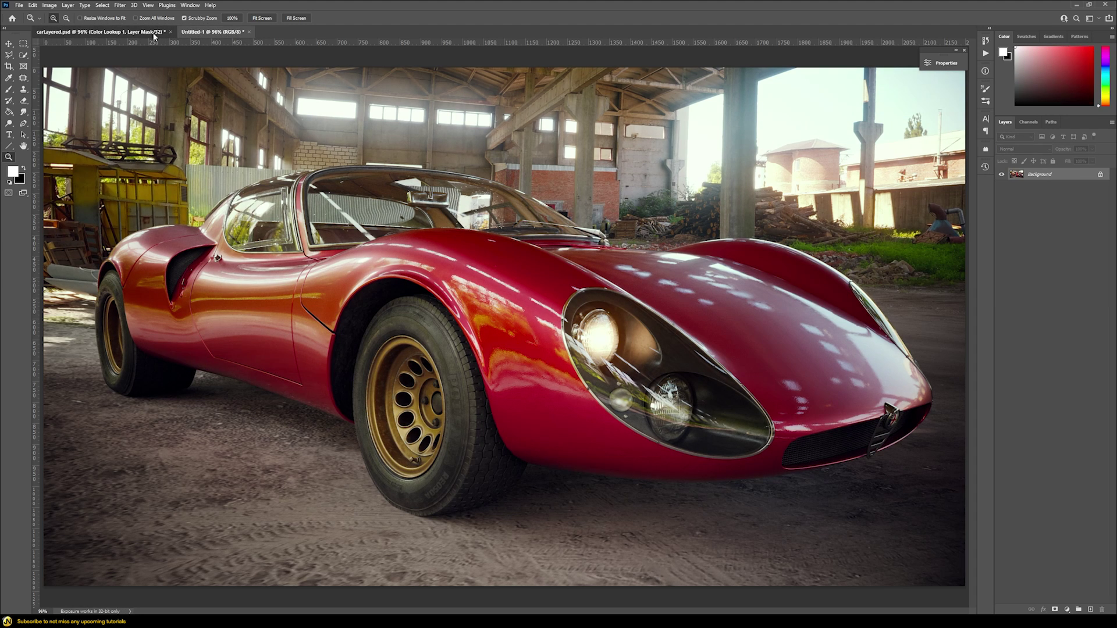